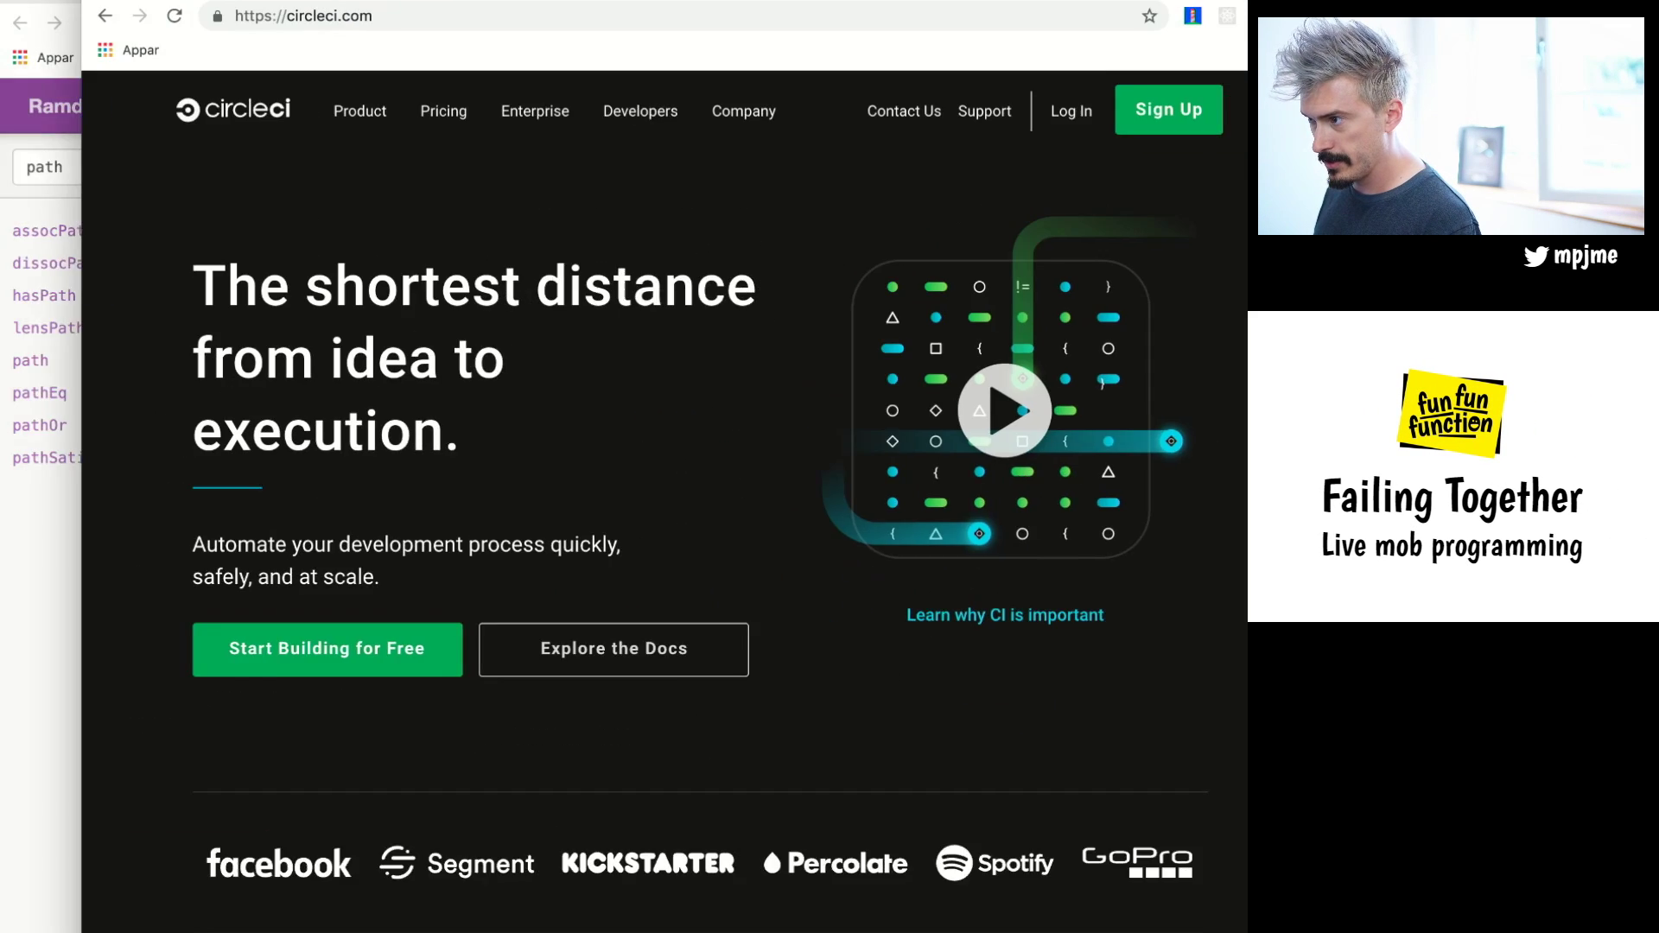
Reposition the browser window and log in to CircleCI with GitHub.
left_click_drag(510, 138, 966, 235)
left_click_drag(1090, 171, 933, 9)
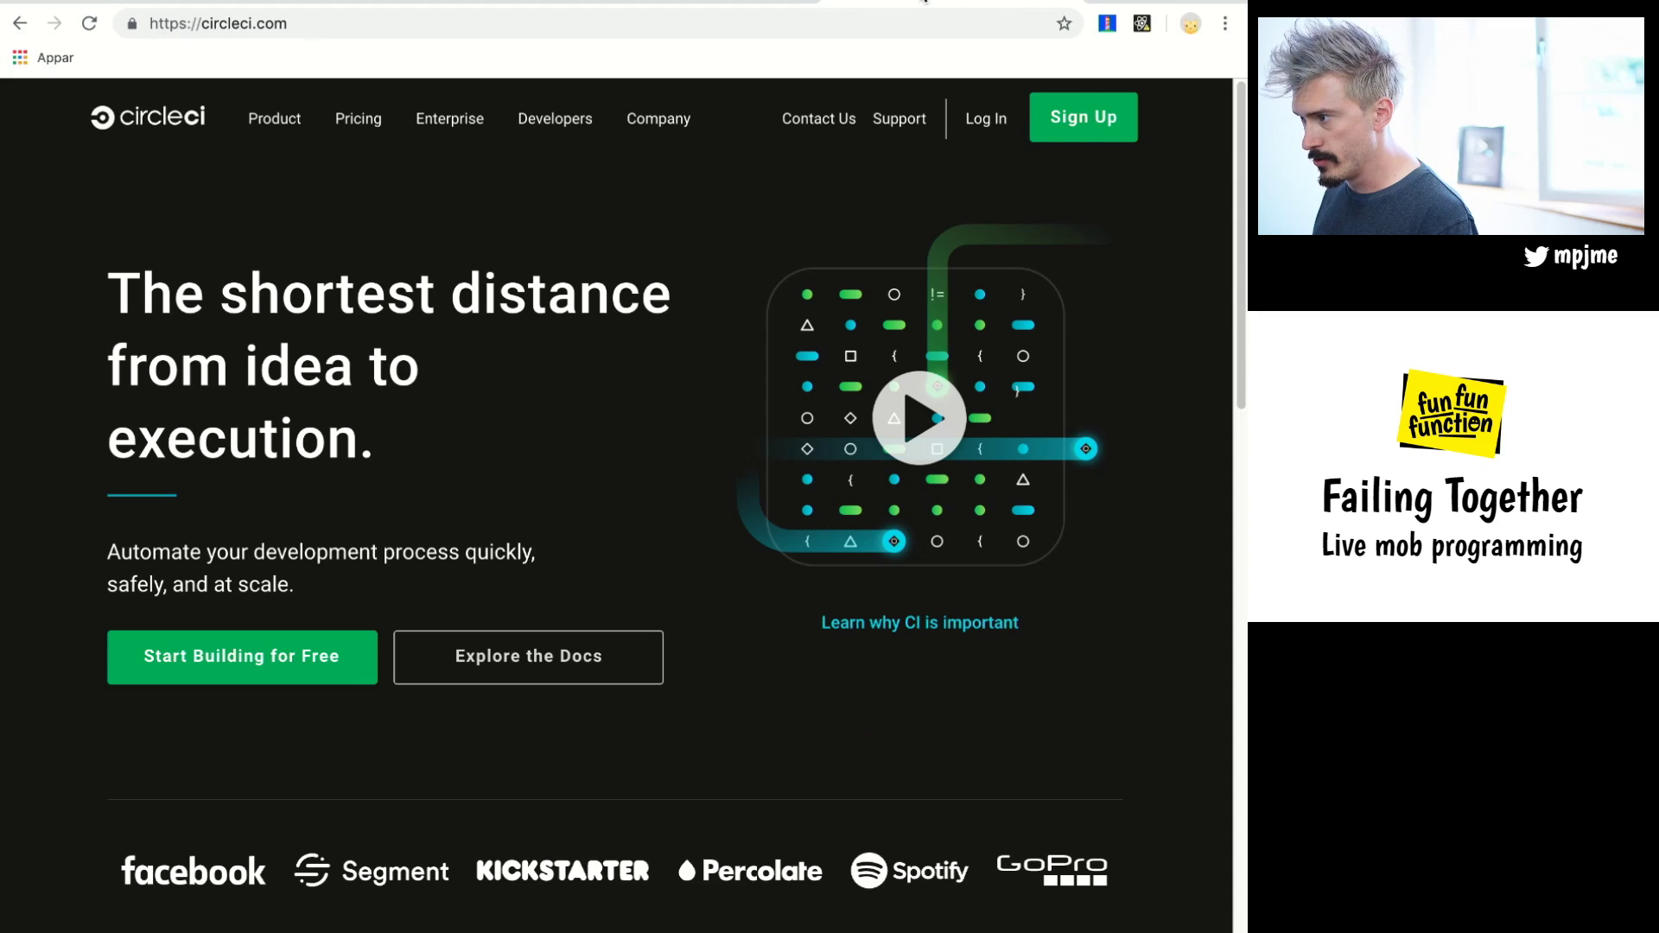
left_click(986, 129)
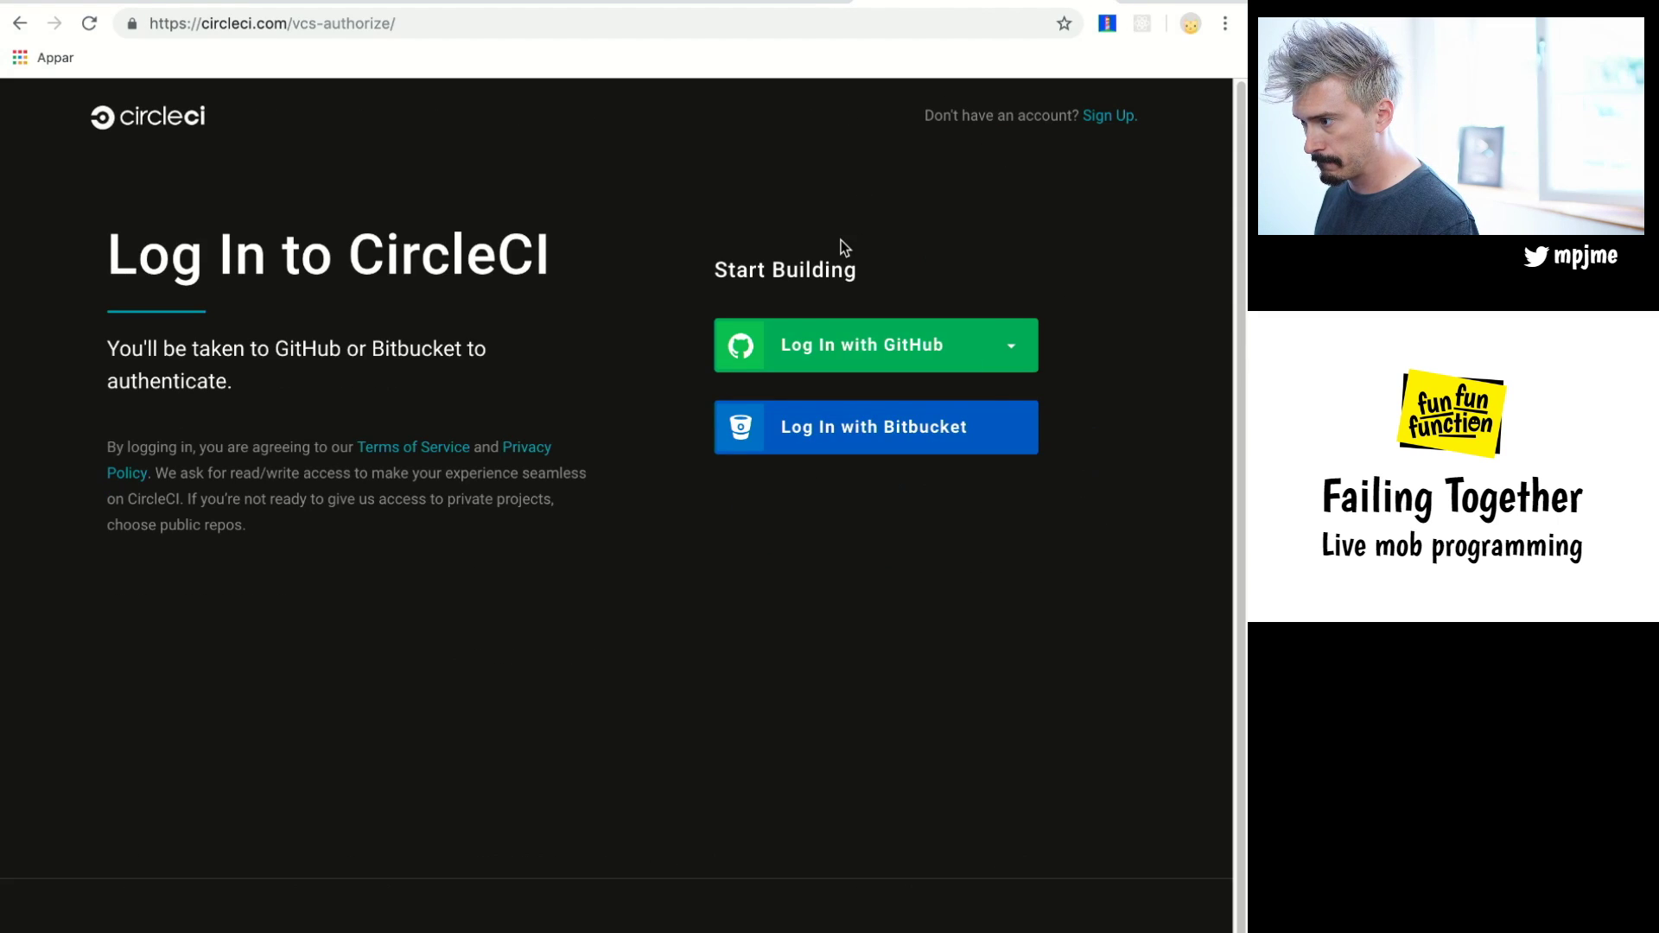
left_click(875, 356)
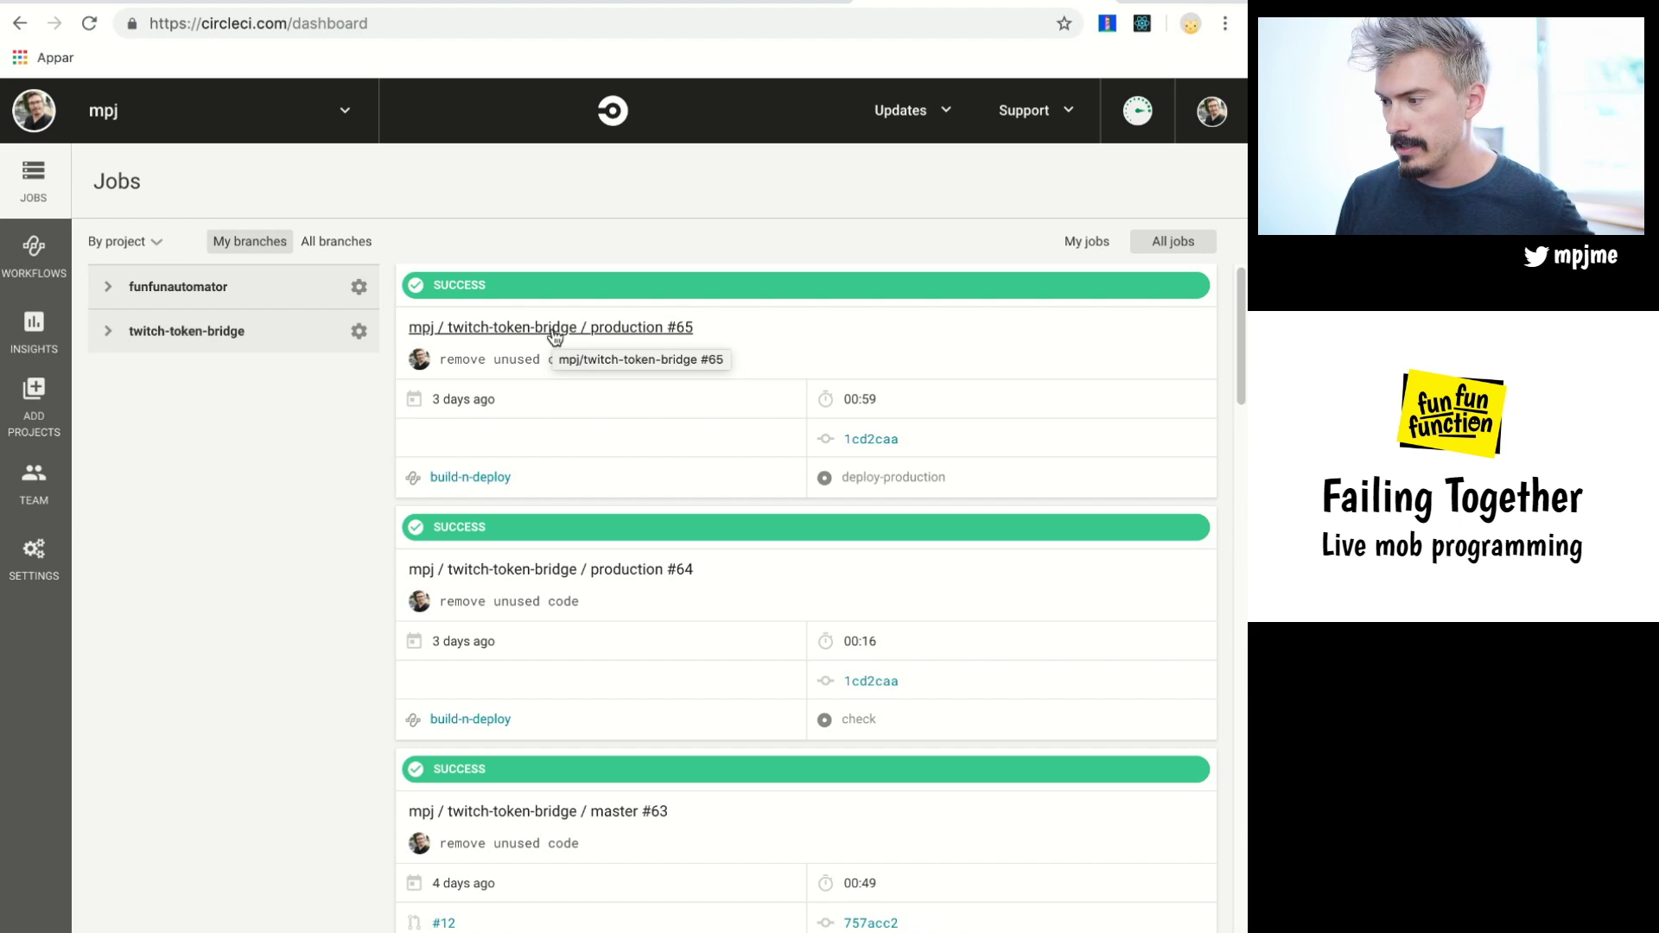
Switch to Visual Studio Code and examine how lambda.js routes the /channel-id URL to the channelId function.
key("super+Tab")
key("Tab")
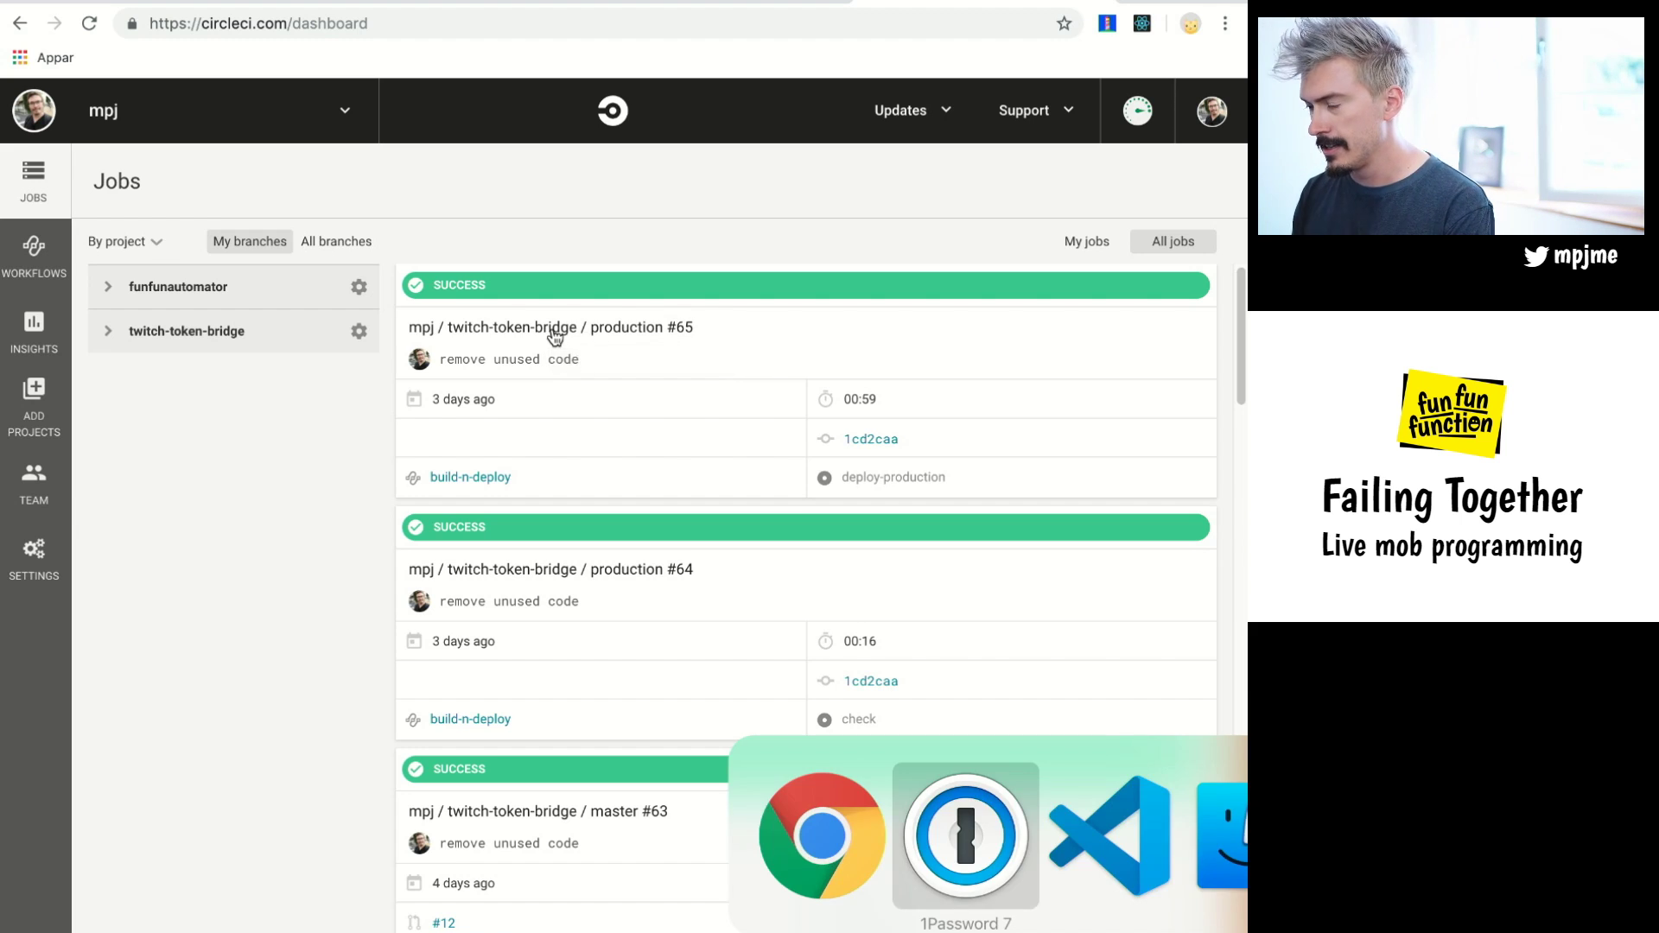
scroll(566, 491, "down", 1)
left_click(567, 492)
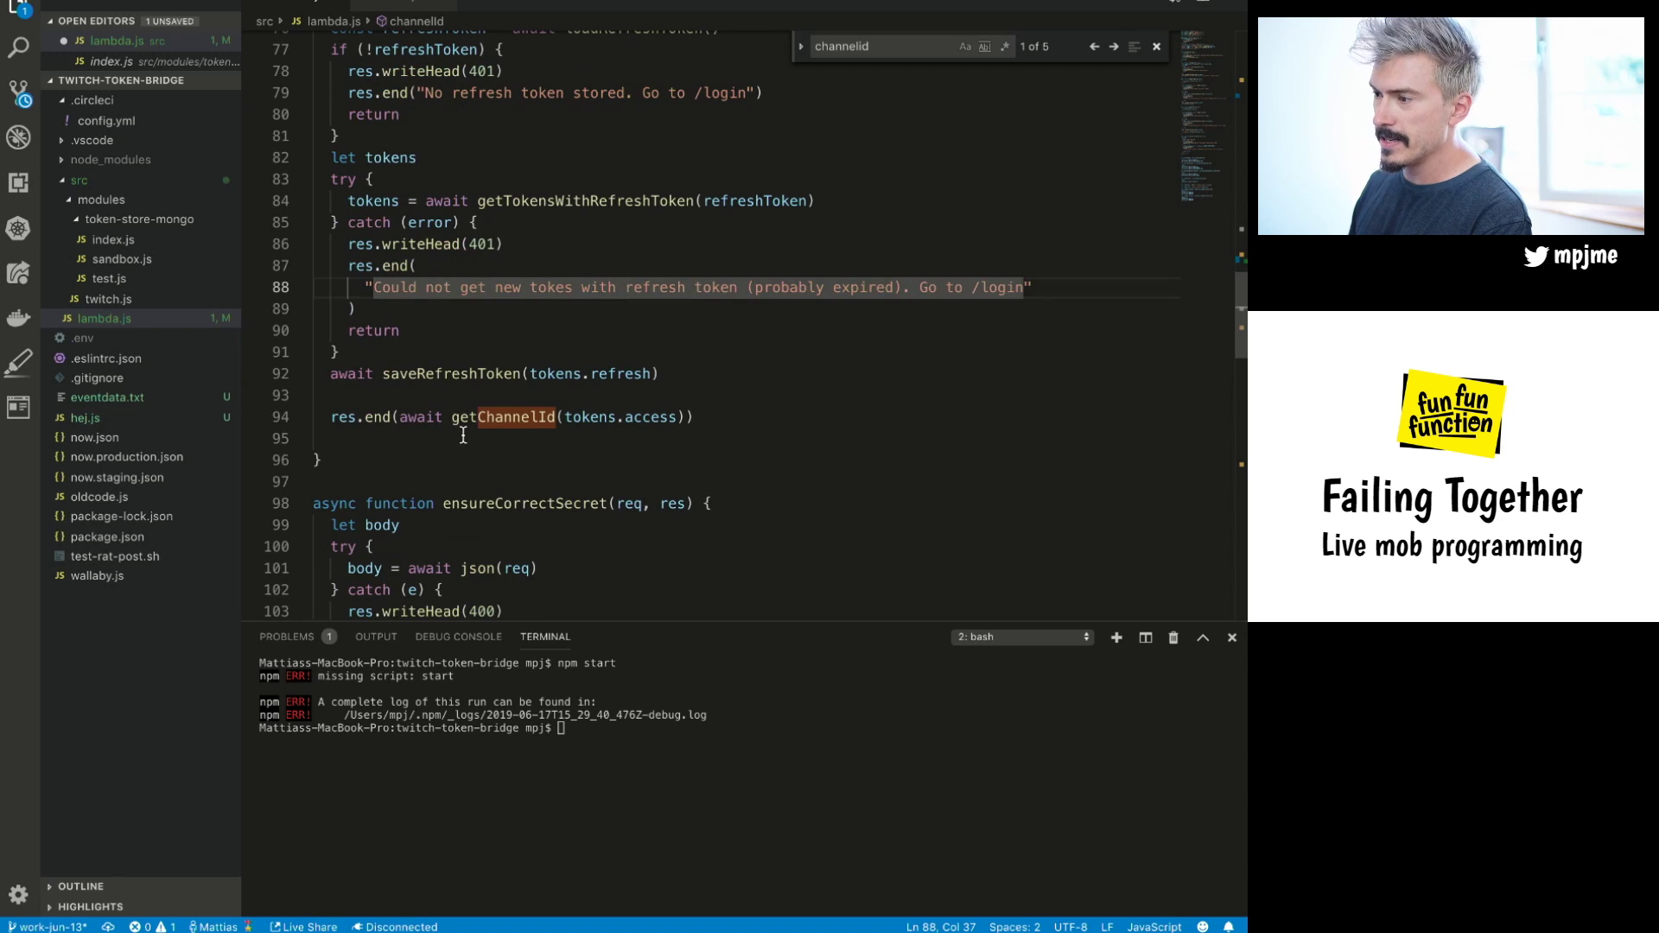
scroll(561, 484, "down", 2)
scroll(542, 469, "up", 10)
scroll(462, 310, "up", 7)
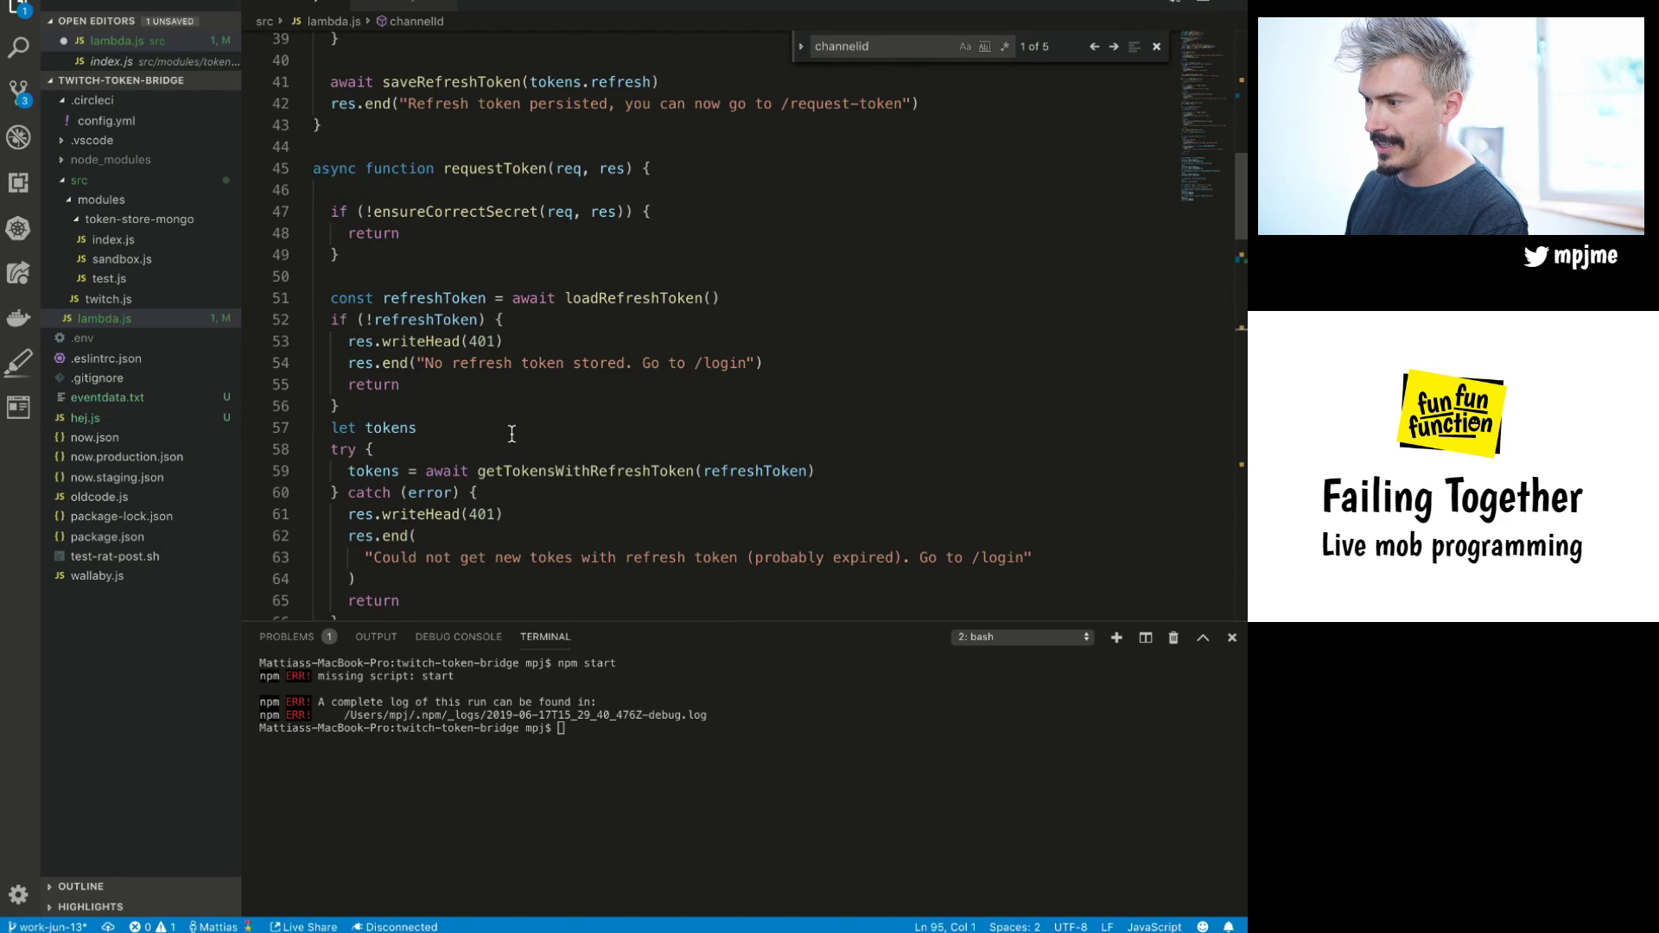
scroll(509, 447, "up", 5)
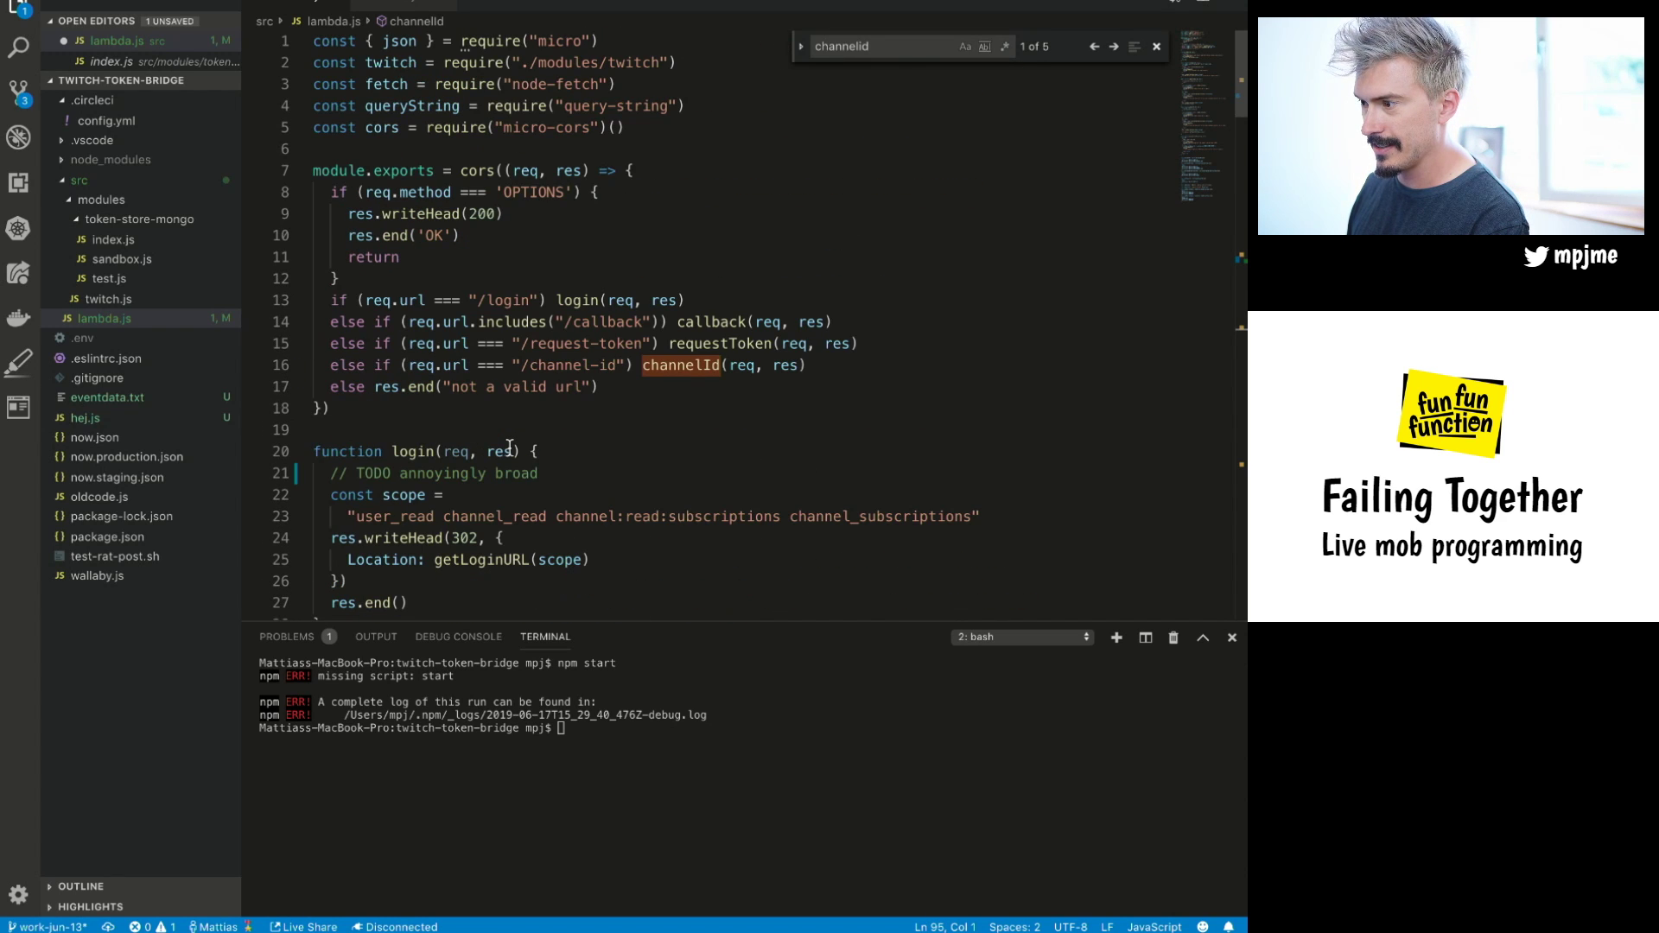
double_click(661, 366)
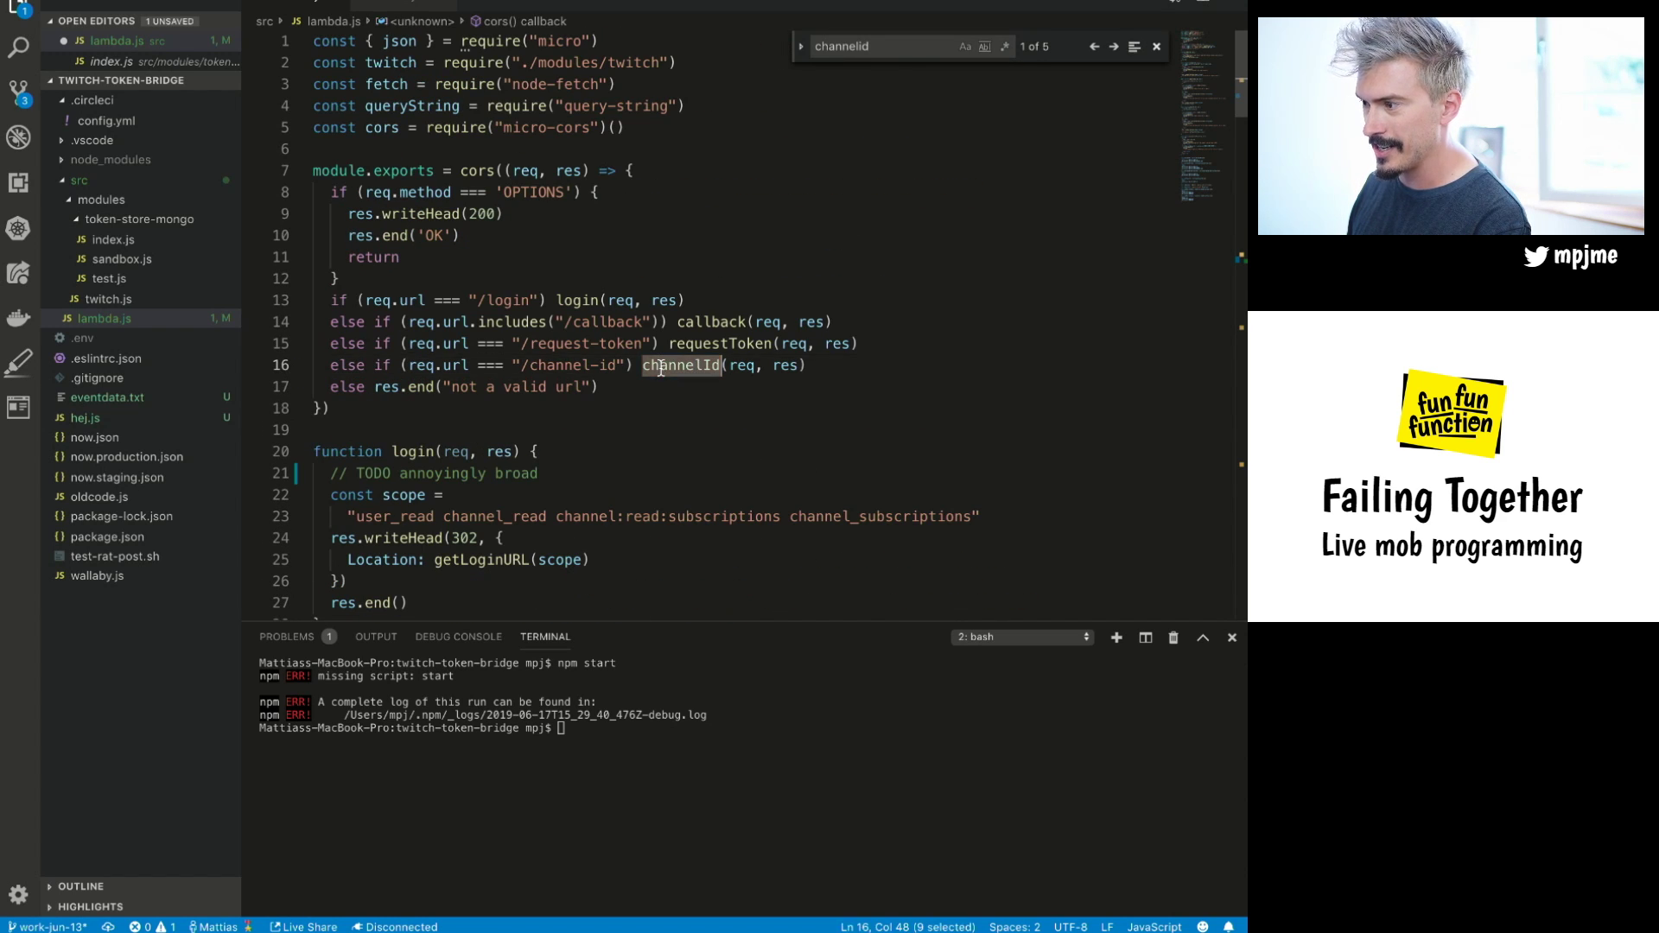
left_click(807, 365)
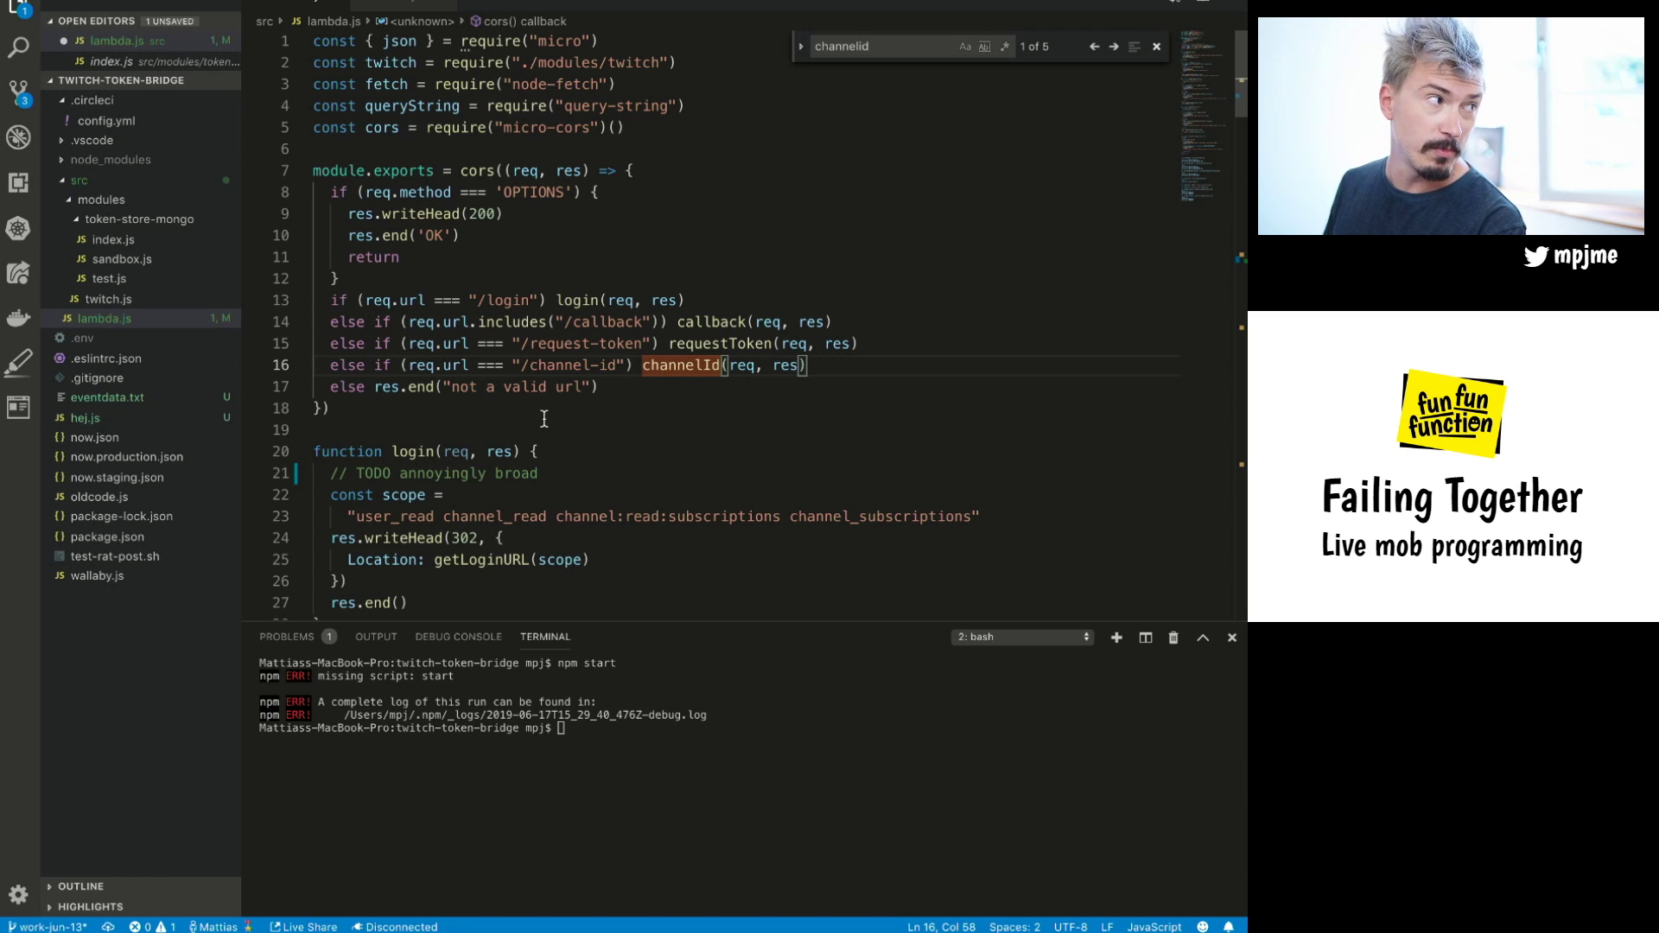
Switch back to CircleCI in Chrome and open the job list of the funfunautomator project.
key("super+Tab")
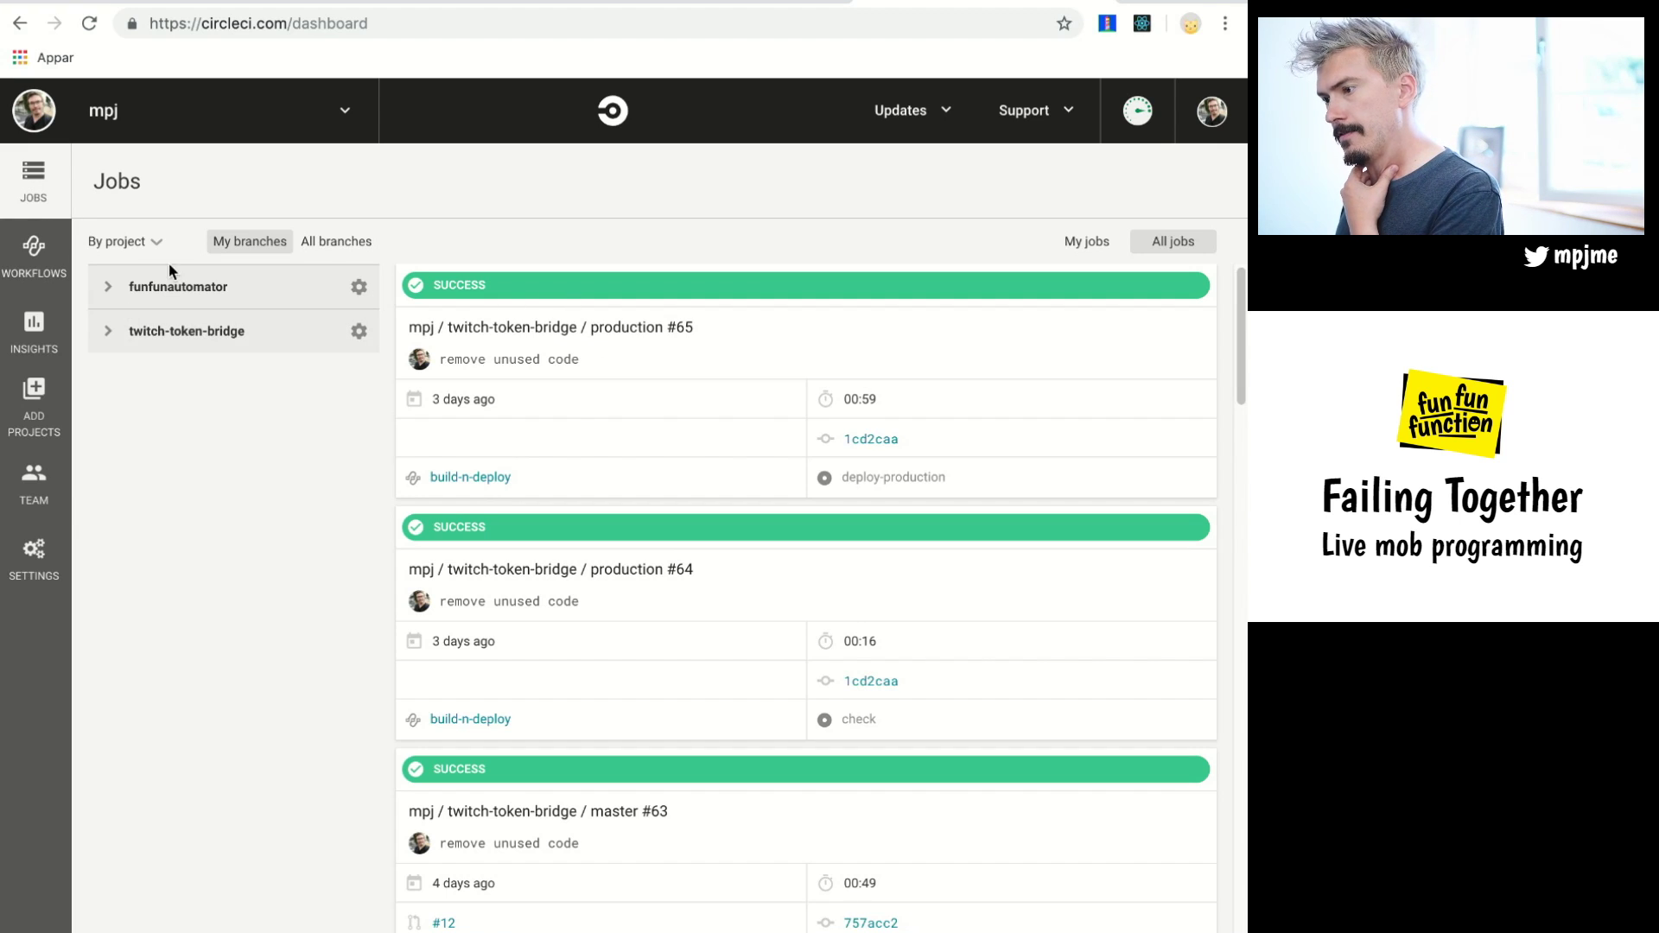
left_click(207, 287)
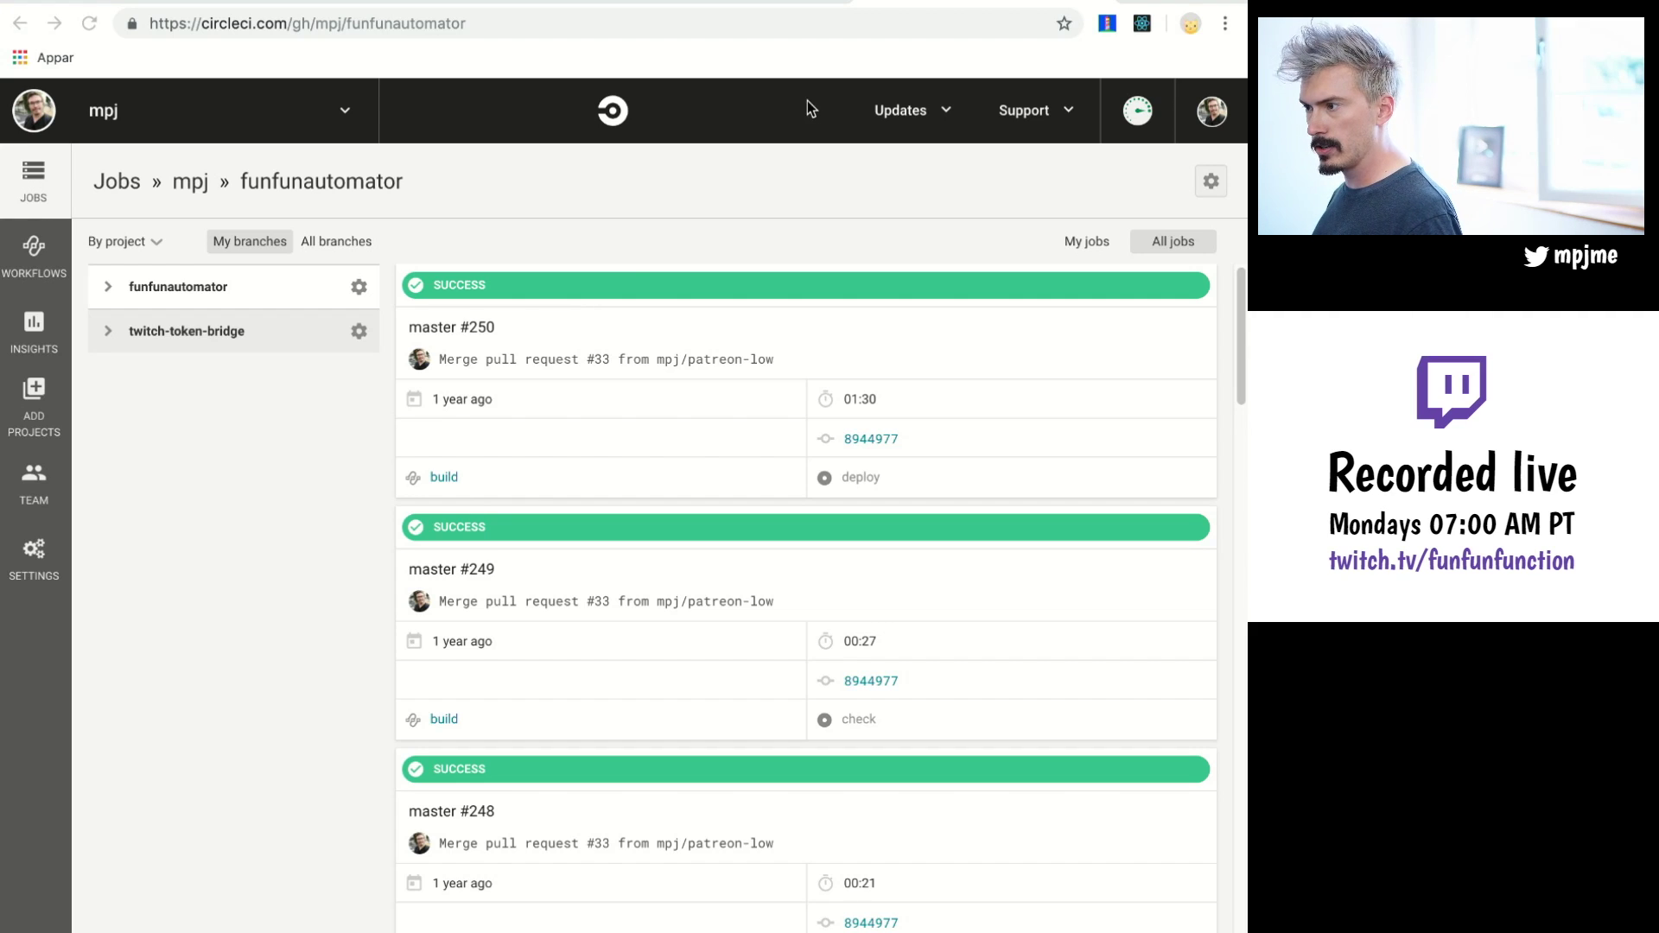
Open github.com in a new tab and browse the twitch-token-bridge repository to src/modules/token-store-mongo/test.js.
key("ctrl+t")
type("github.com")
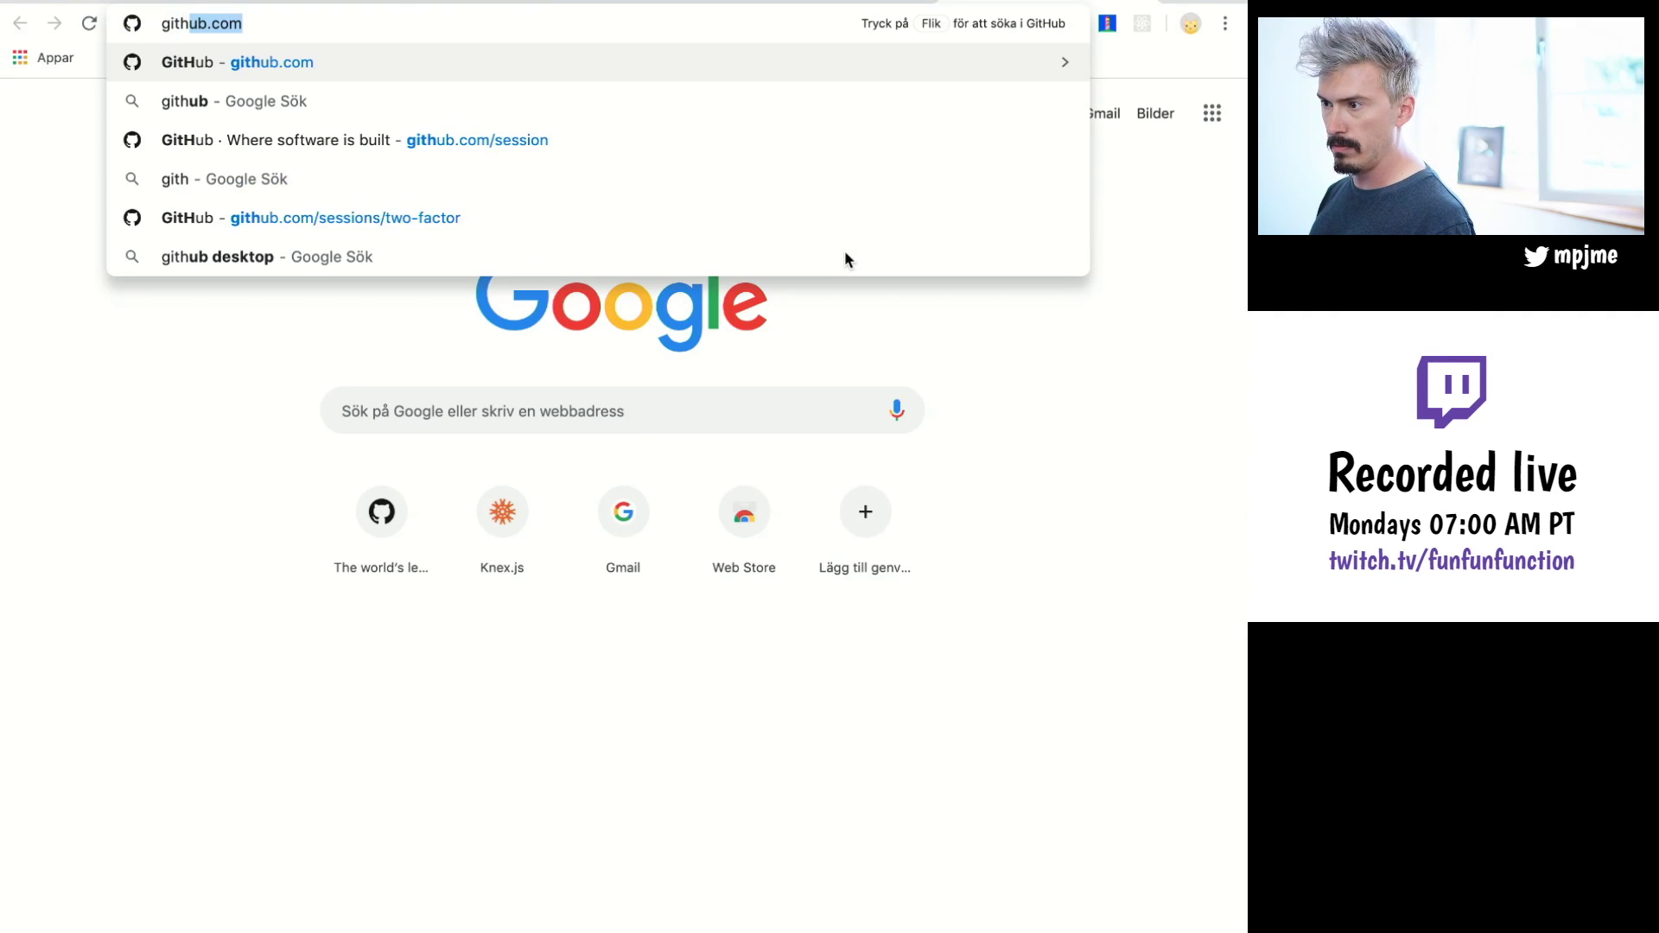
key("Return")
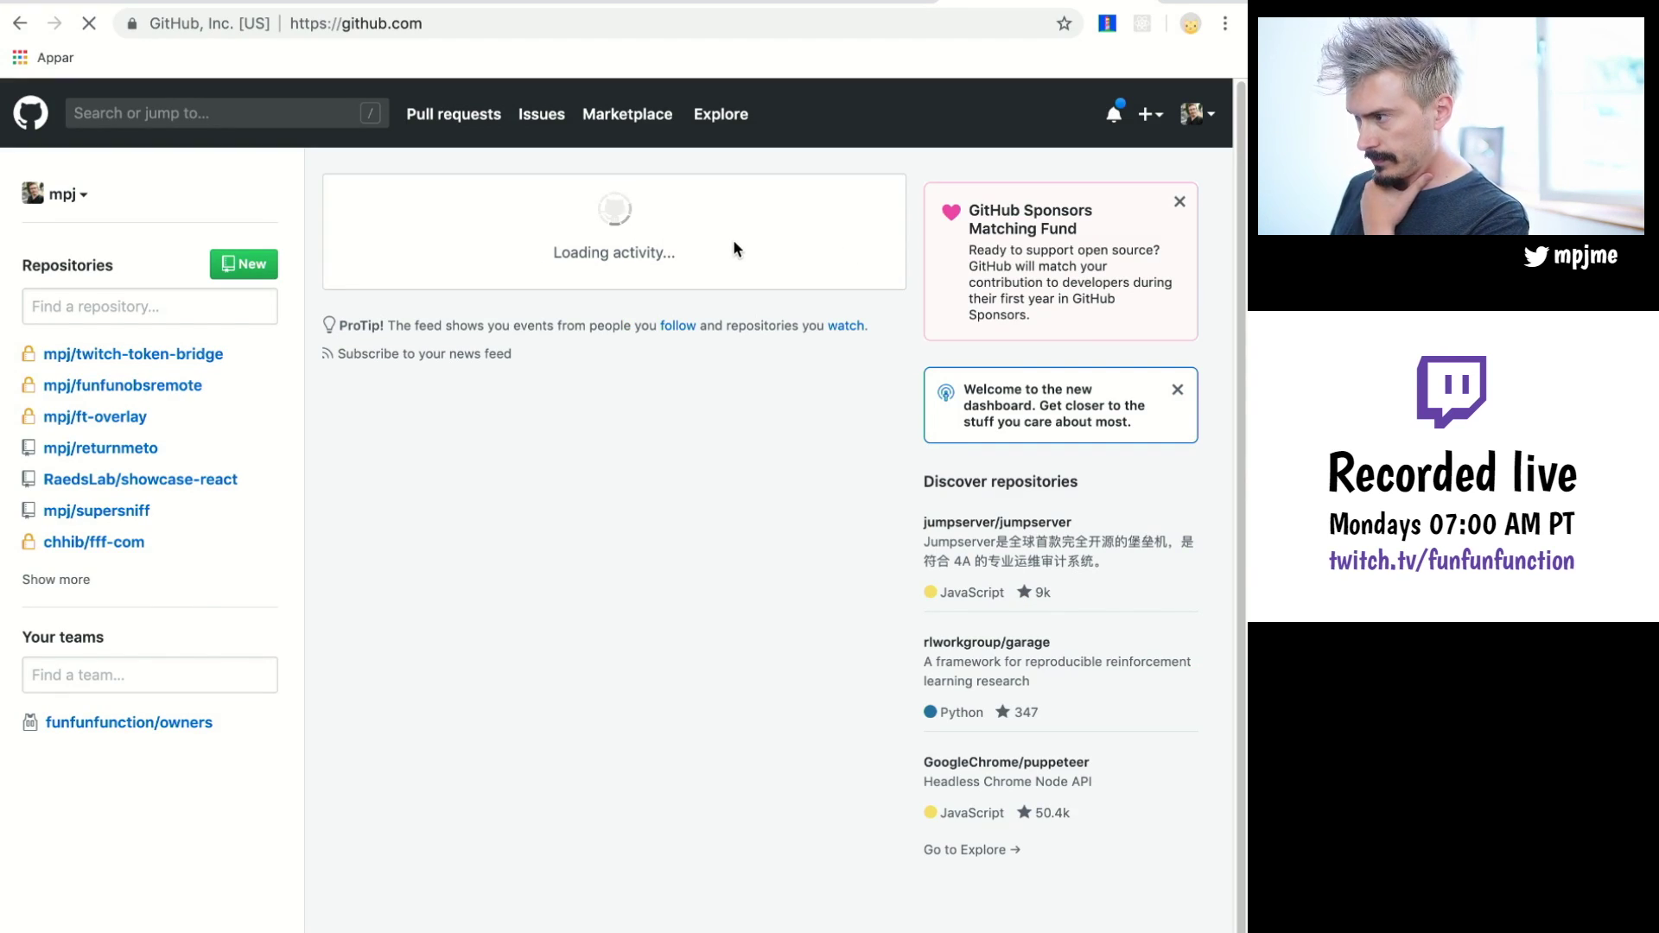
left_click(138, 354)
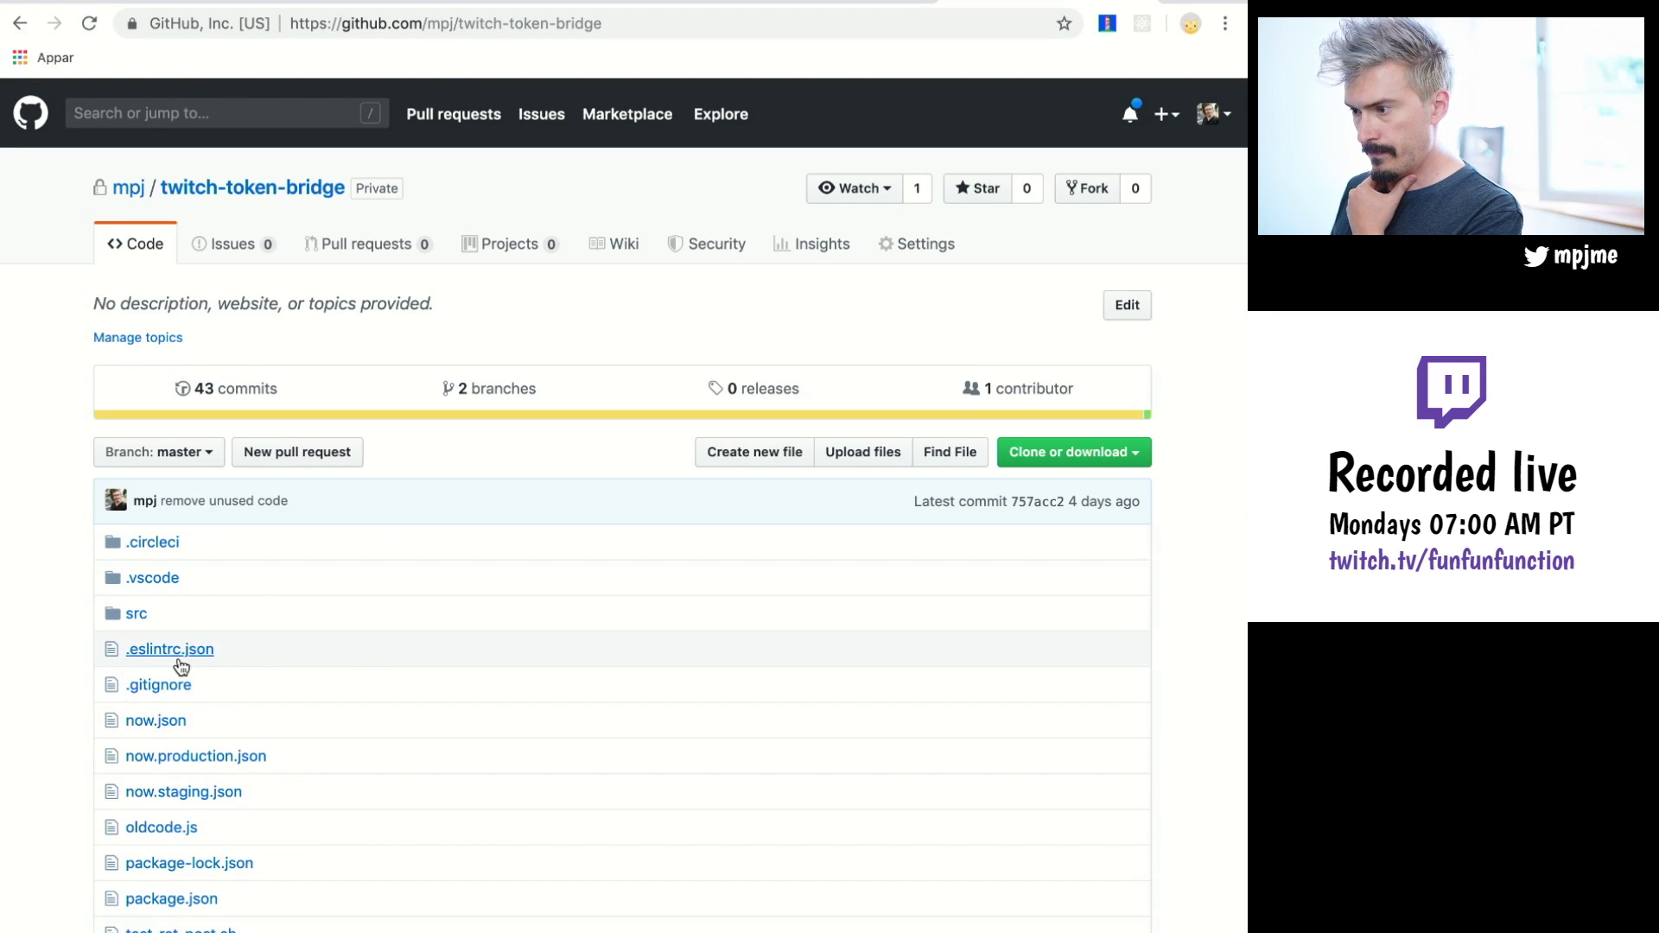
left_click(136, 615)
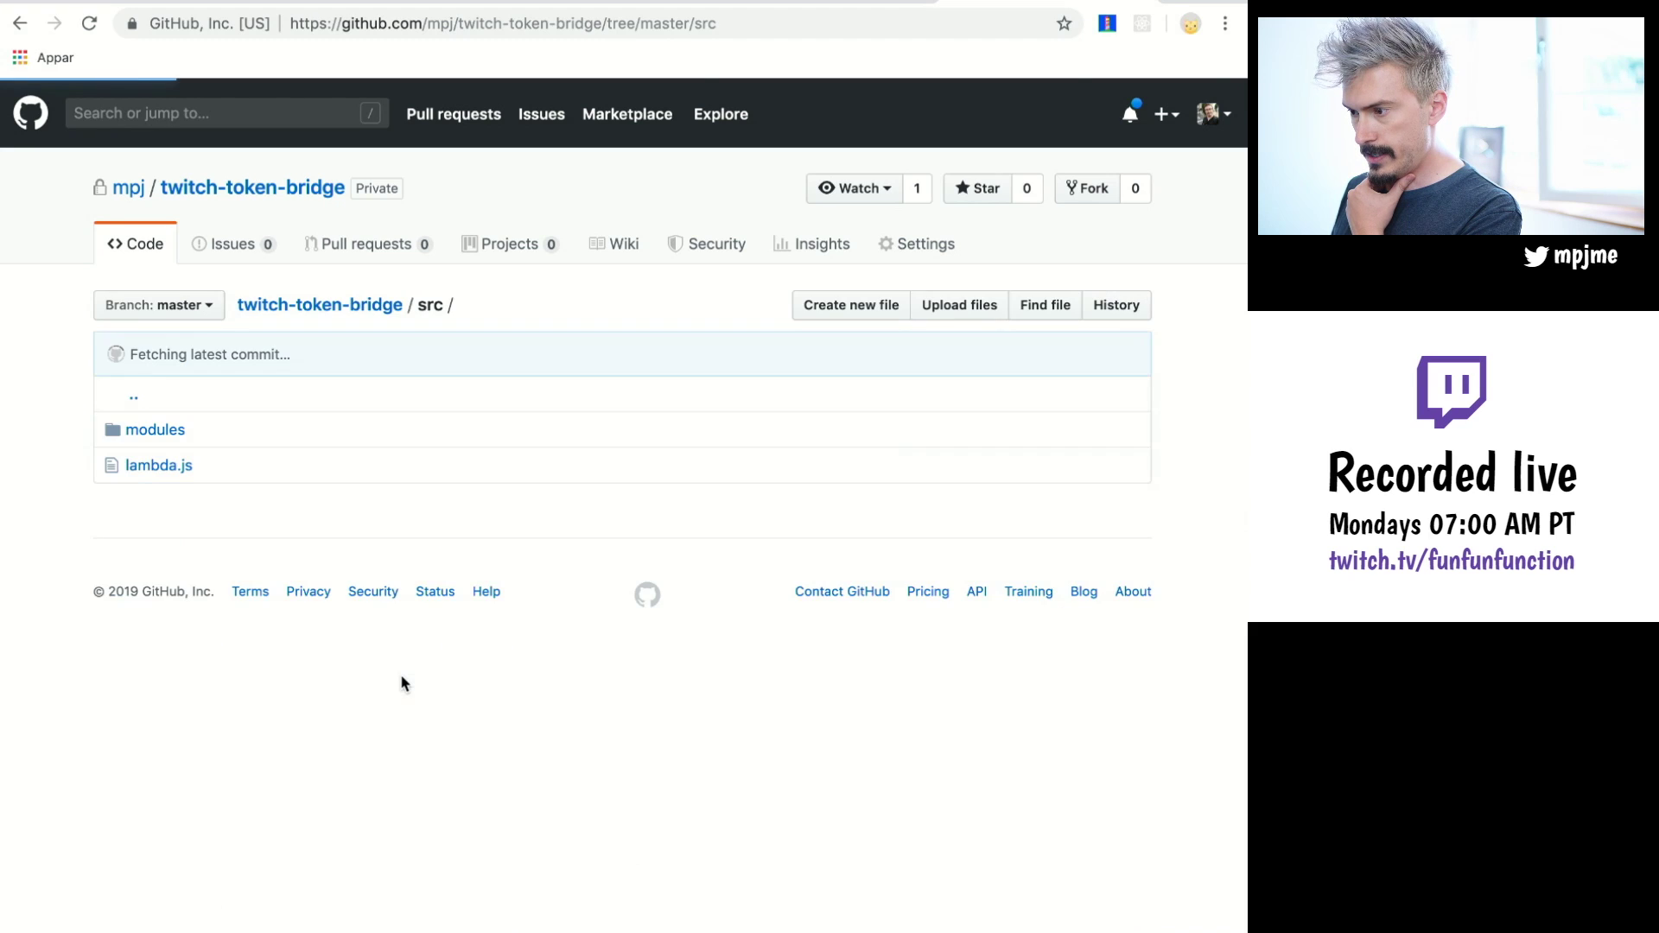
left_click(164, 430)
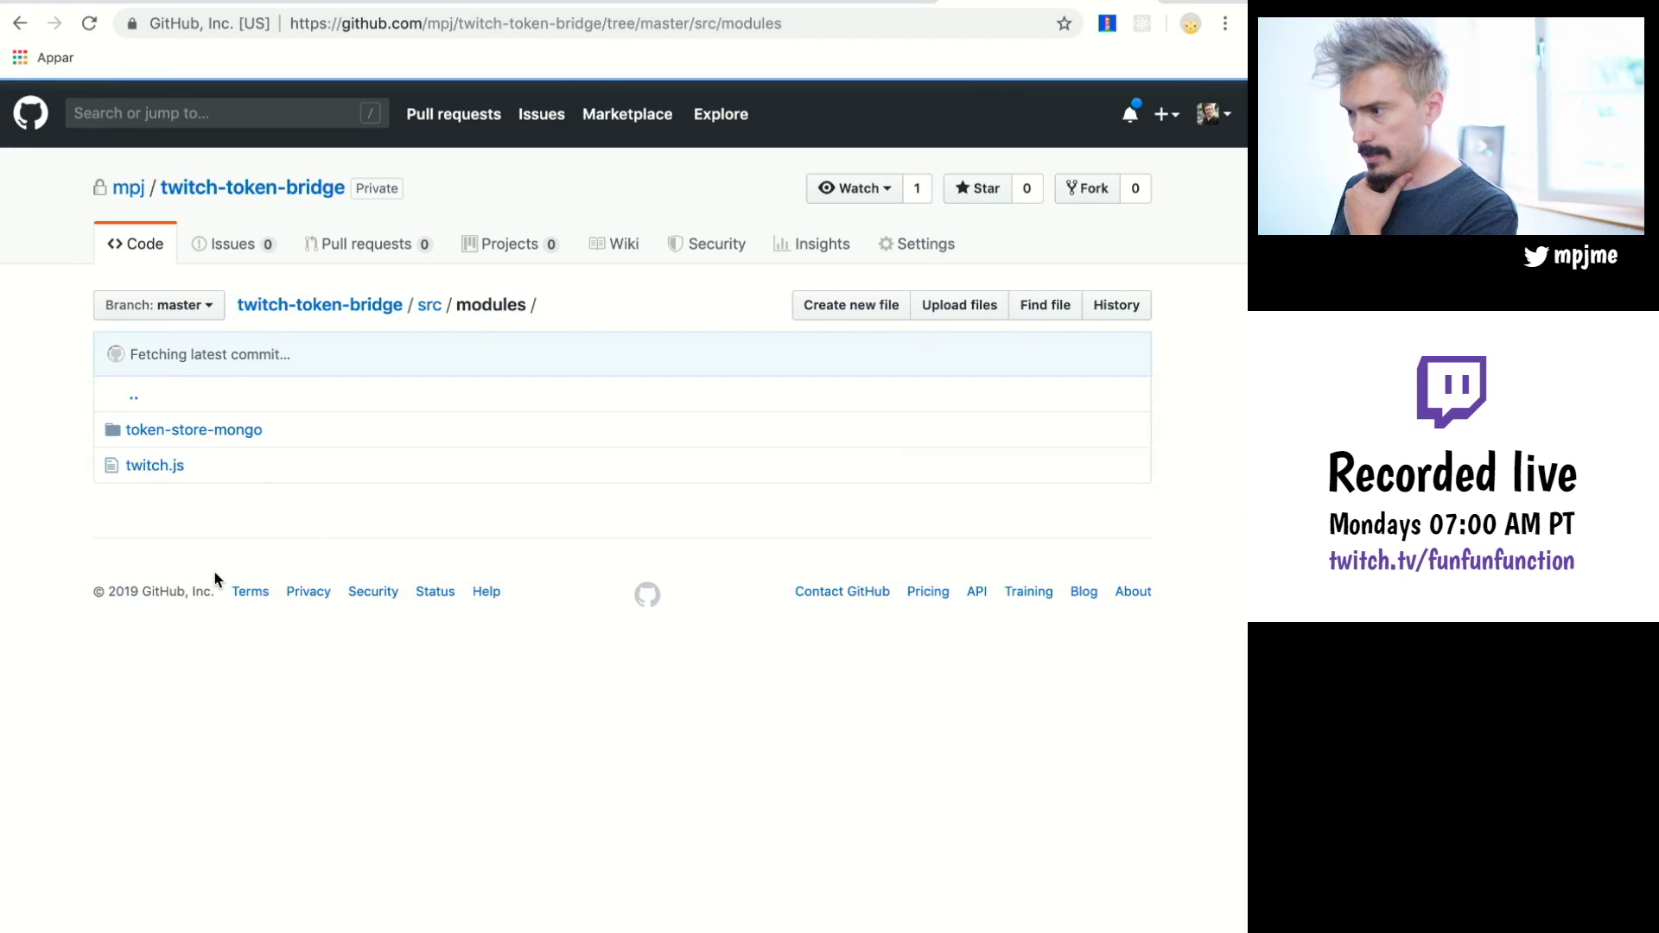
left_click(212, 432)
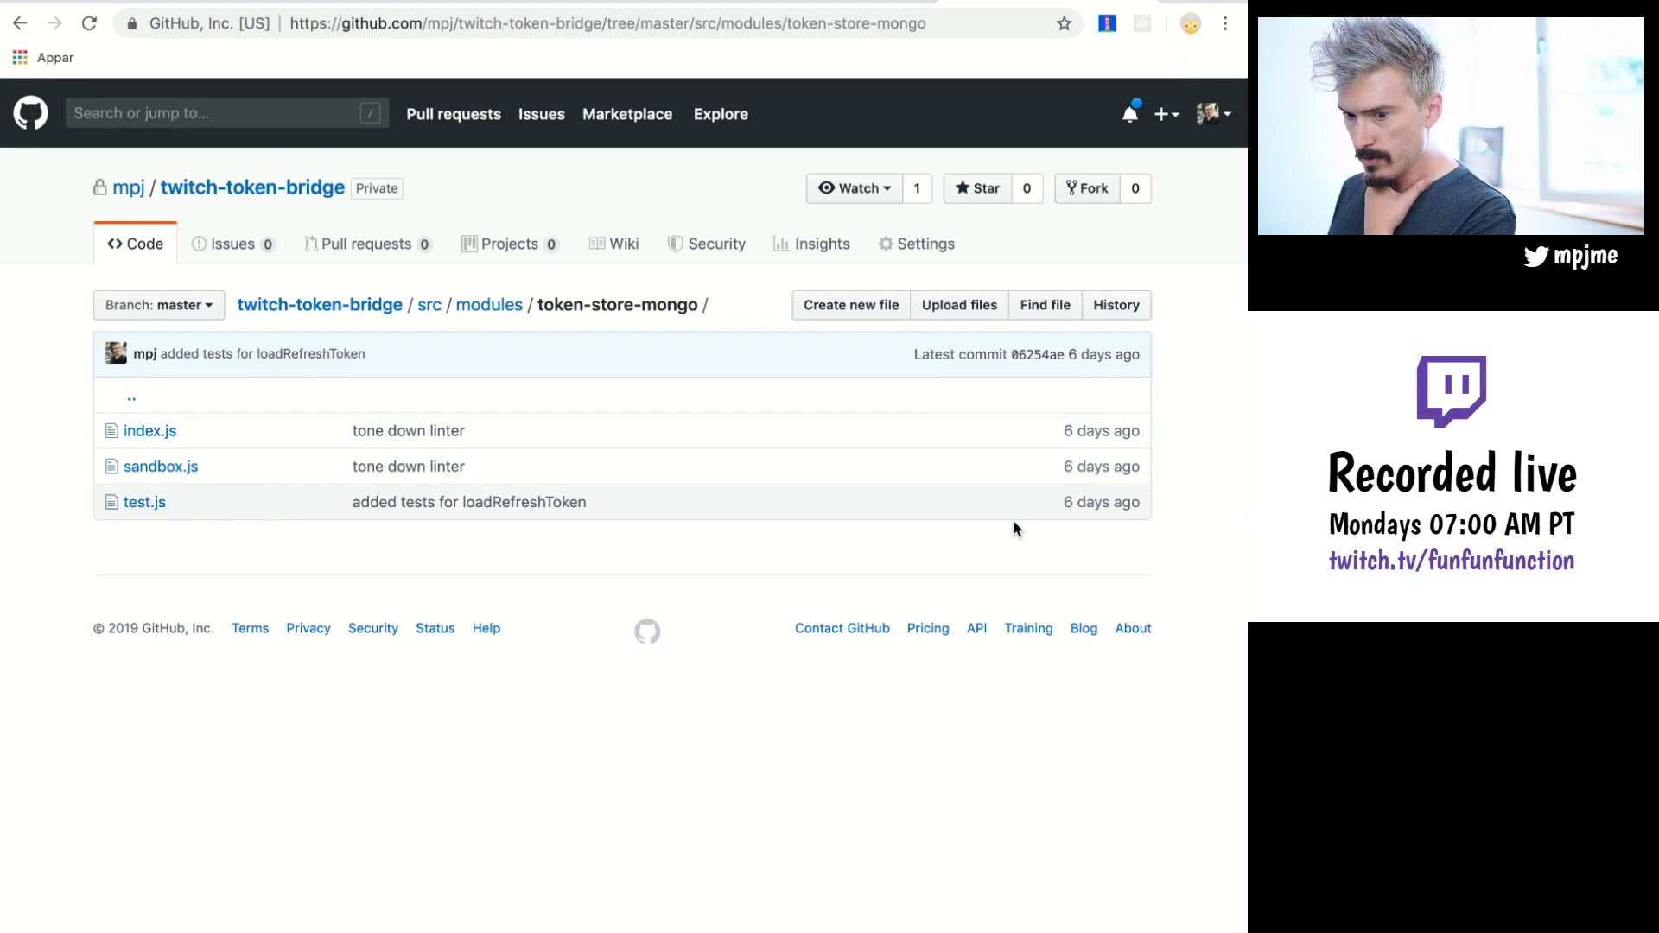
left_click(156, 511)
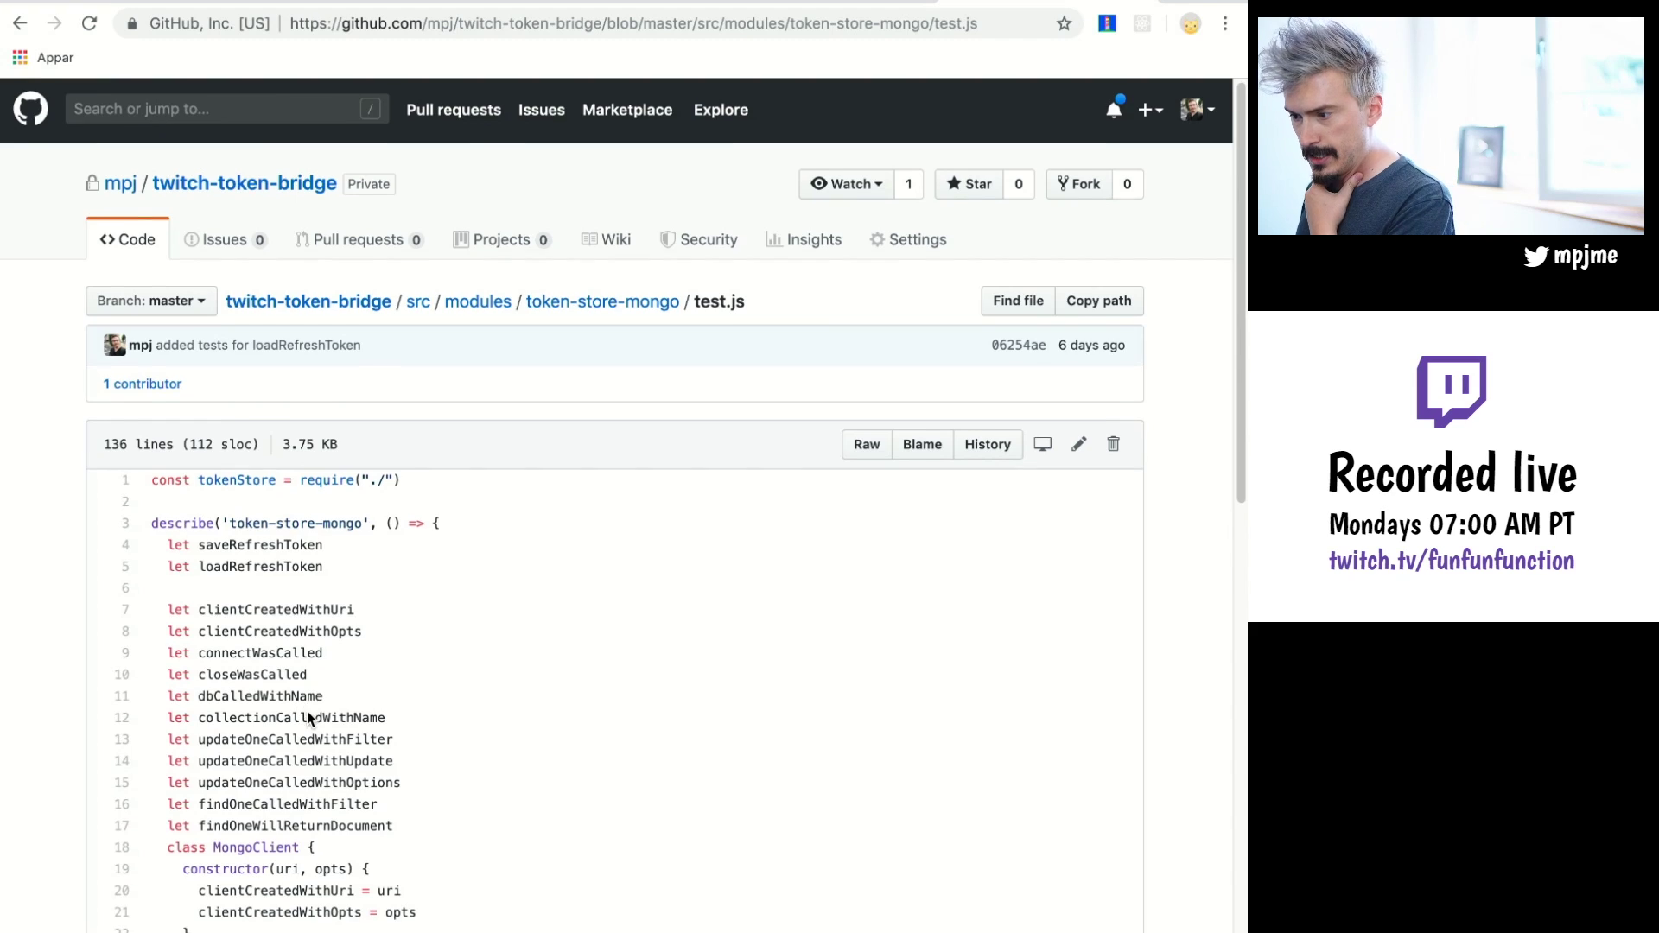
Examine the loadRefreshToken tests in test.js, including the findOneWillReturnDocument setup.
scroll(309, 717, "down", 3)
scroll(308, 720, "down", 20)
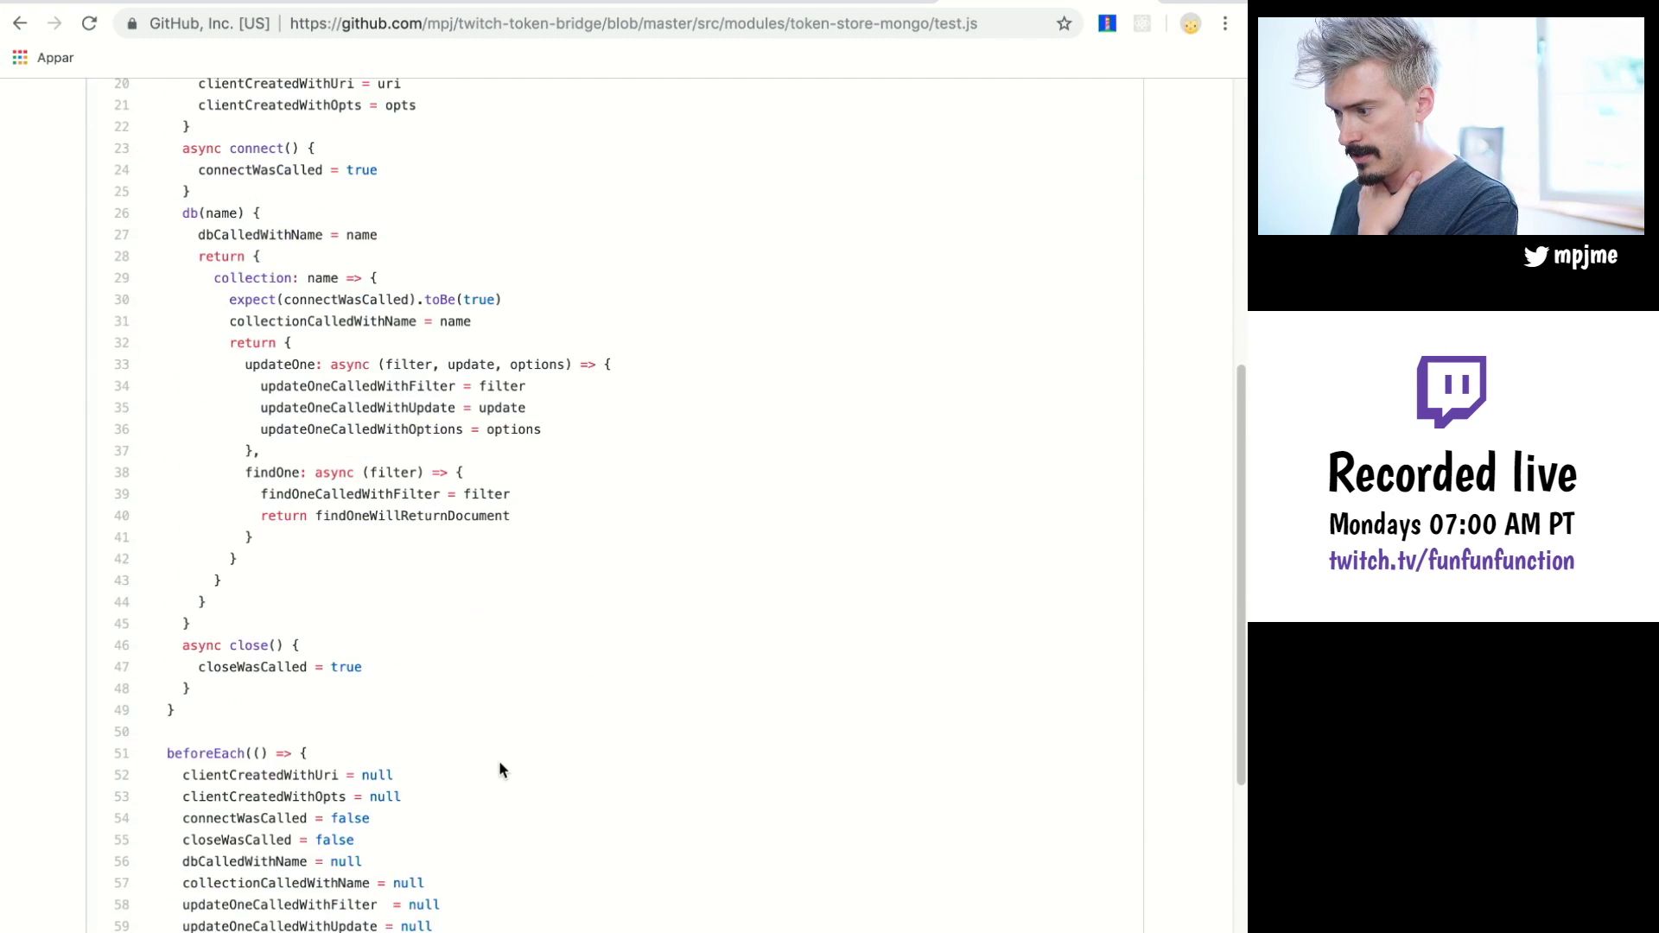
scroll(501, 767, "down", 3)
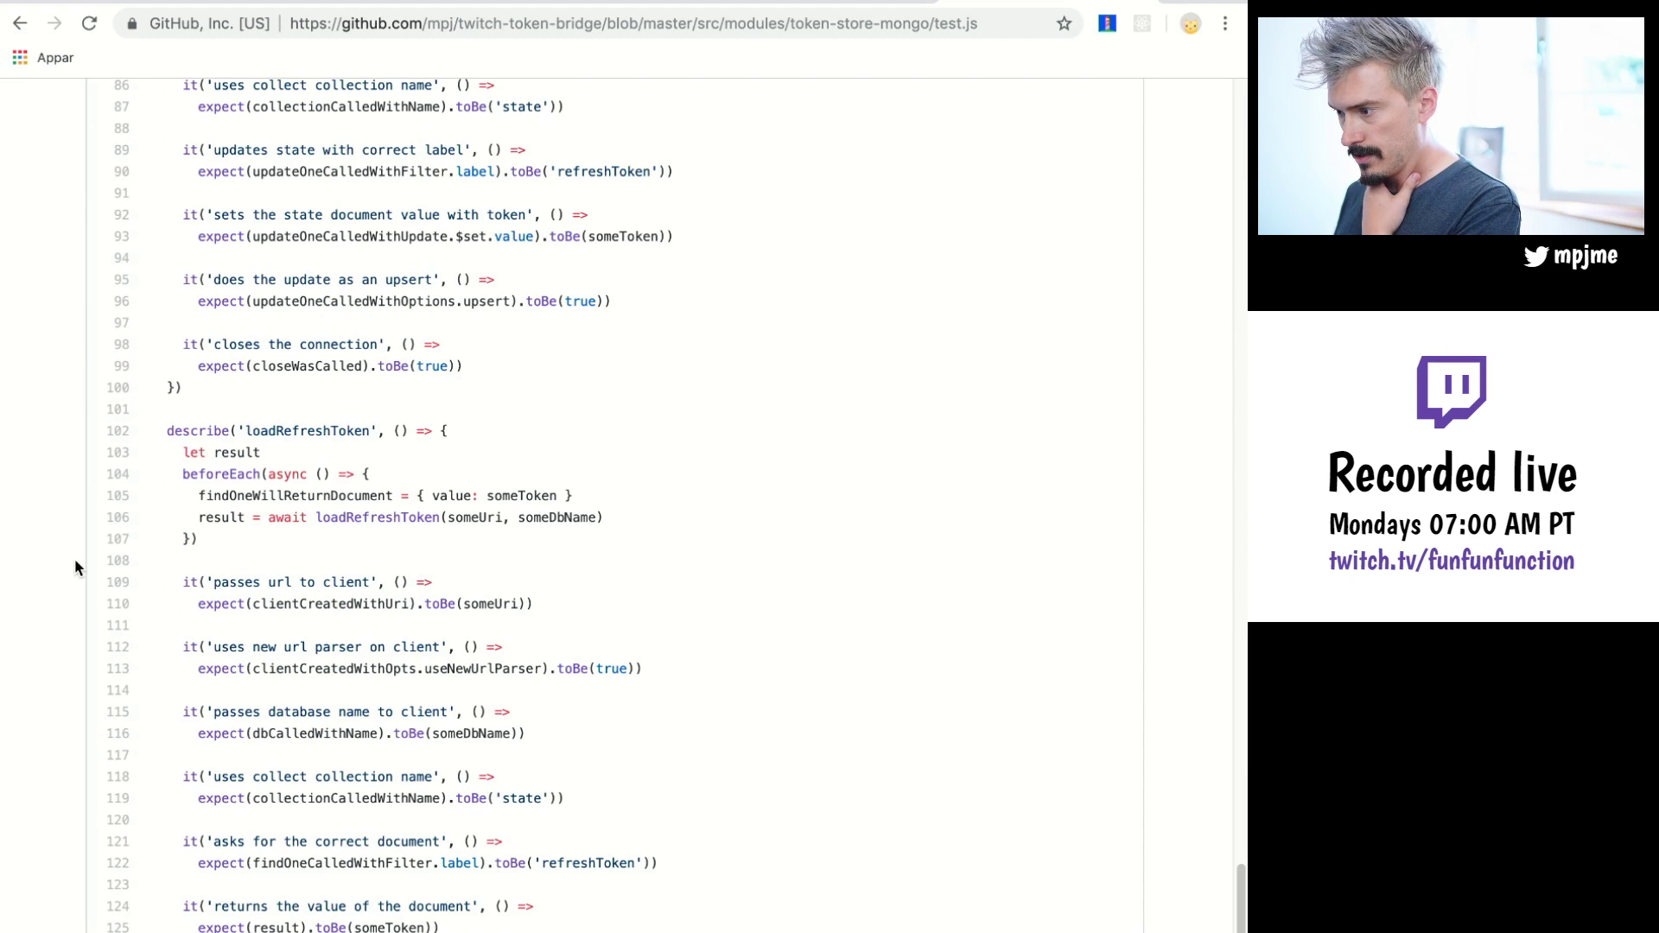
double_click(328, 429)
left_click(325, 460)
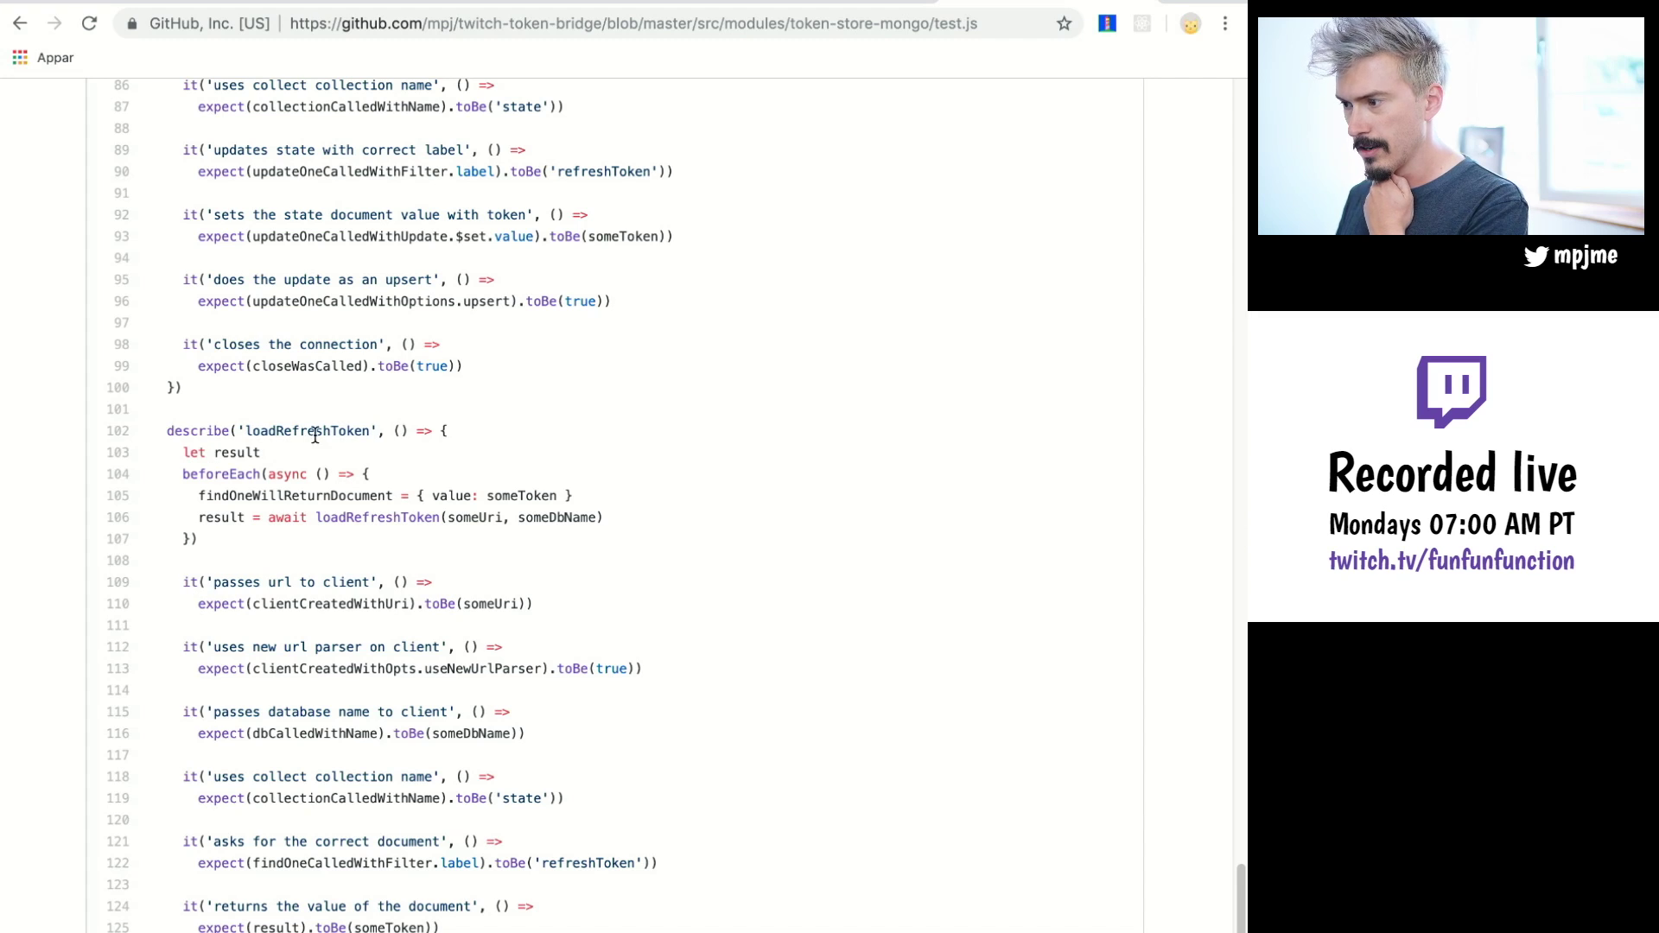
double_click(318, 432)
left_click_drag(176, 579, 199, 512)
left_click(200, 512)
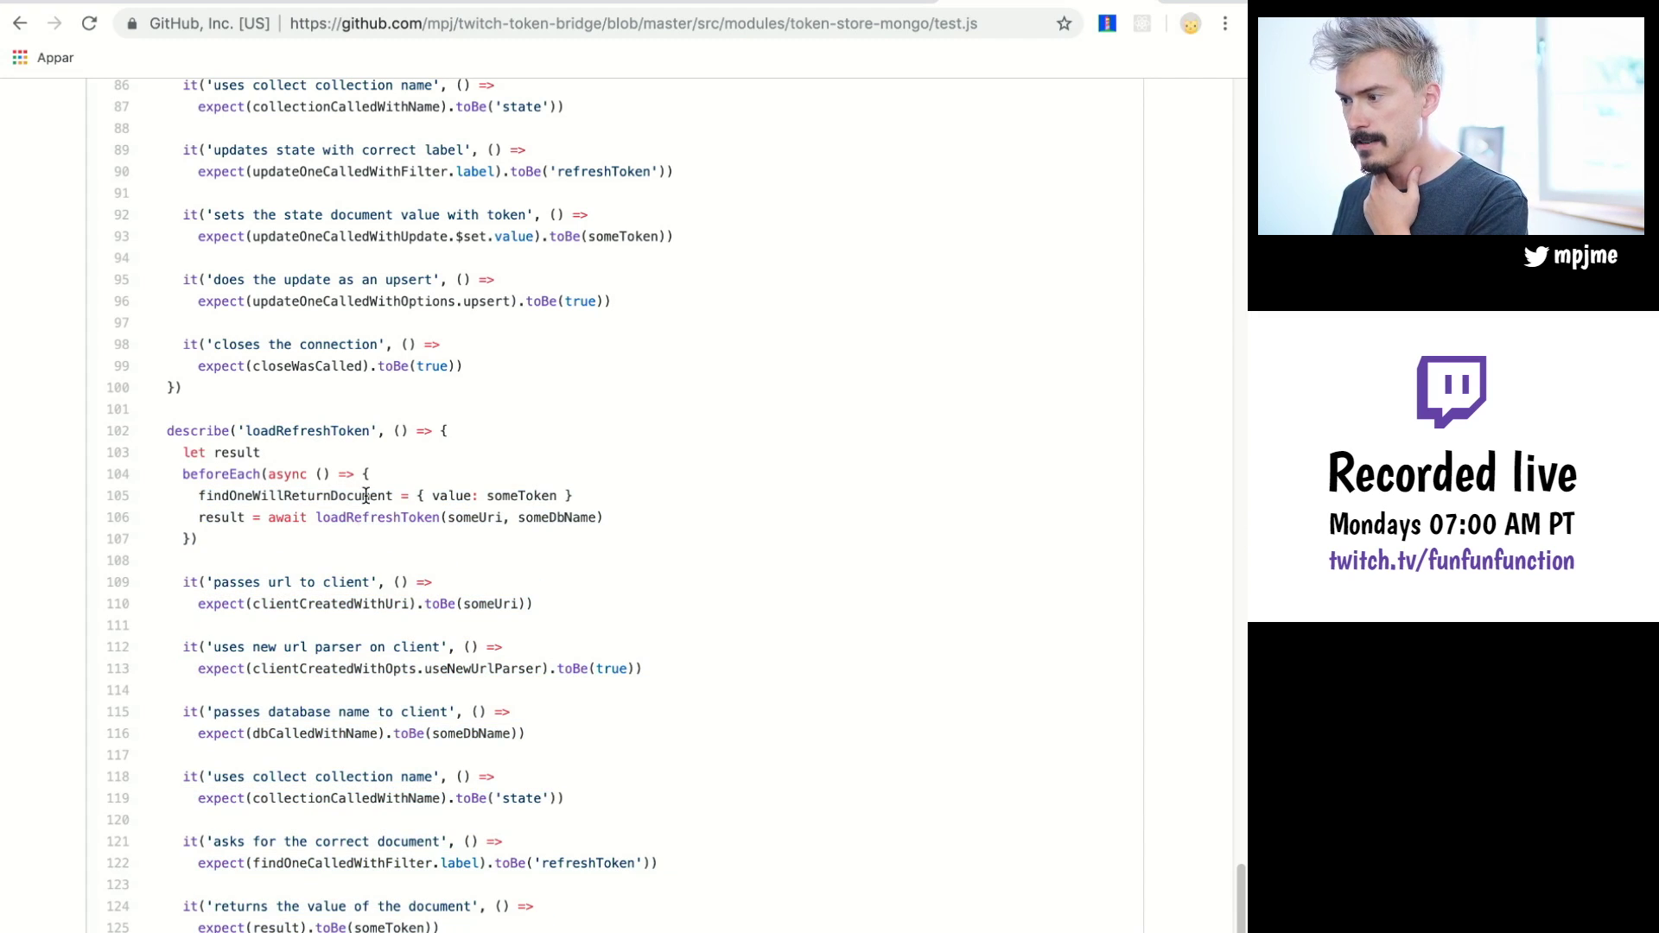
double_click(366, 495)
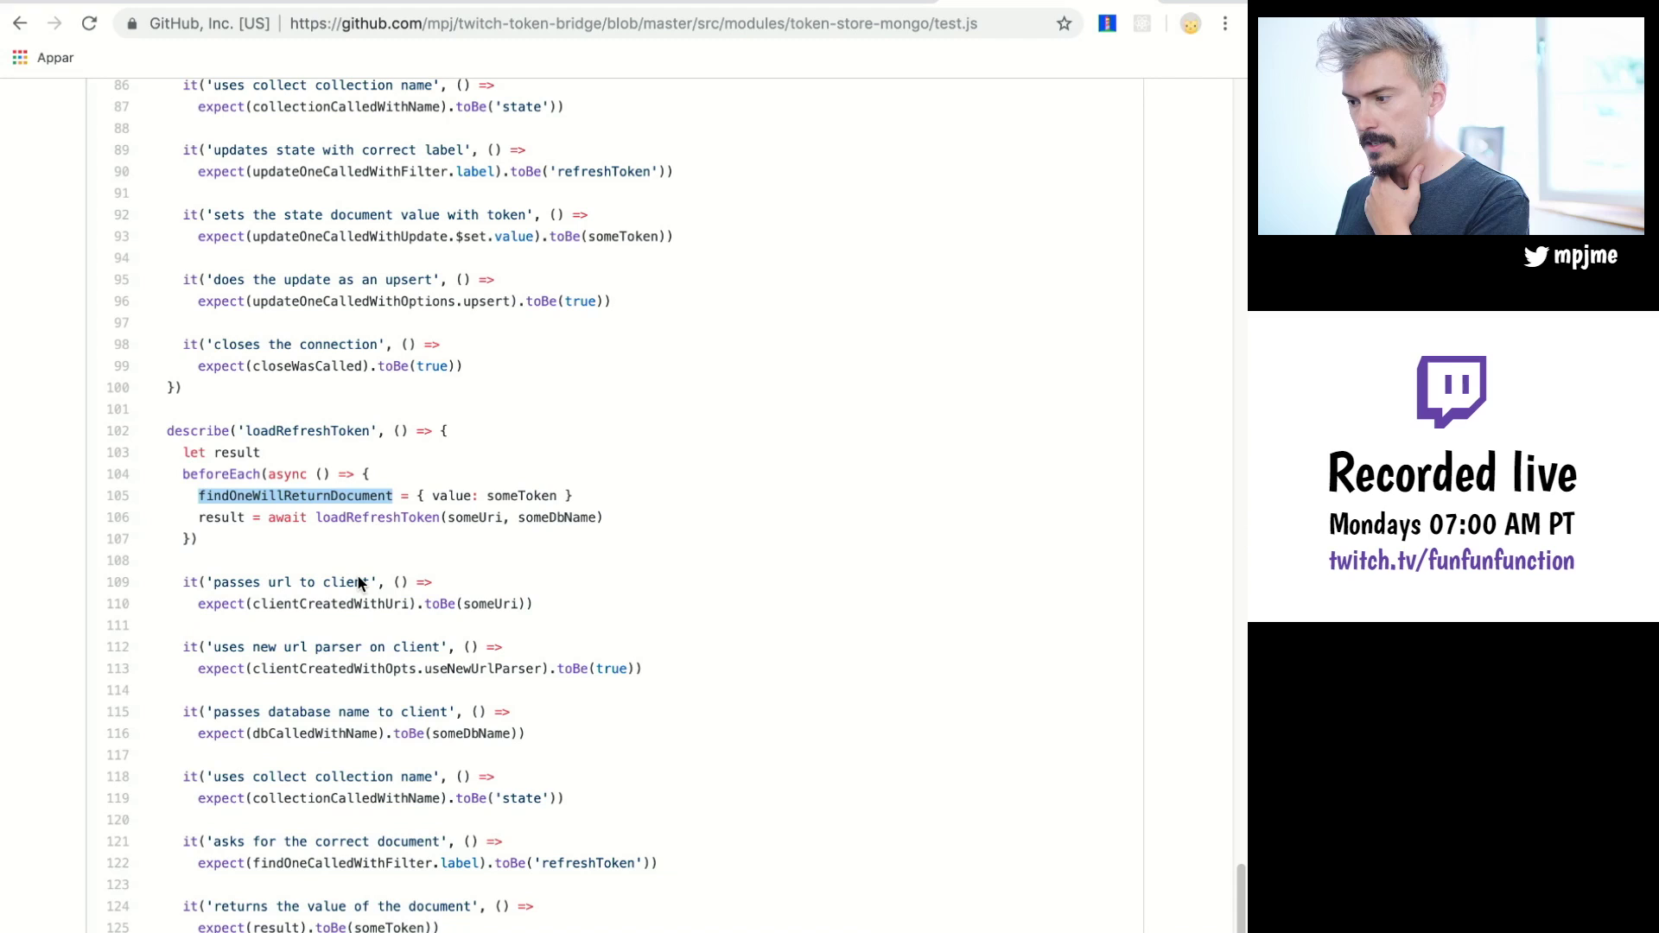
triple_click(344, 667)
Return to the CircleCI tab and view the funfunautomator project settings.
left_click(657, 3)
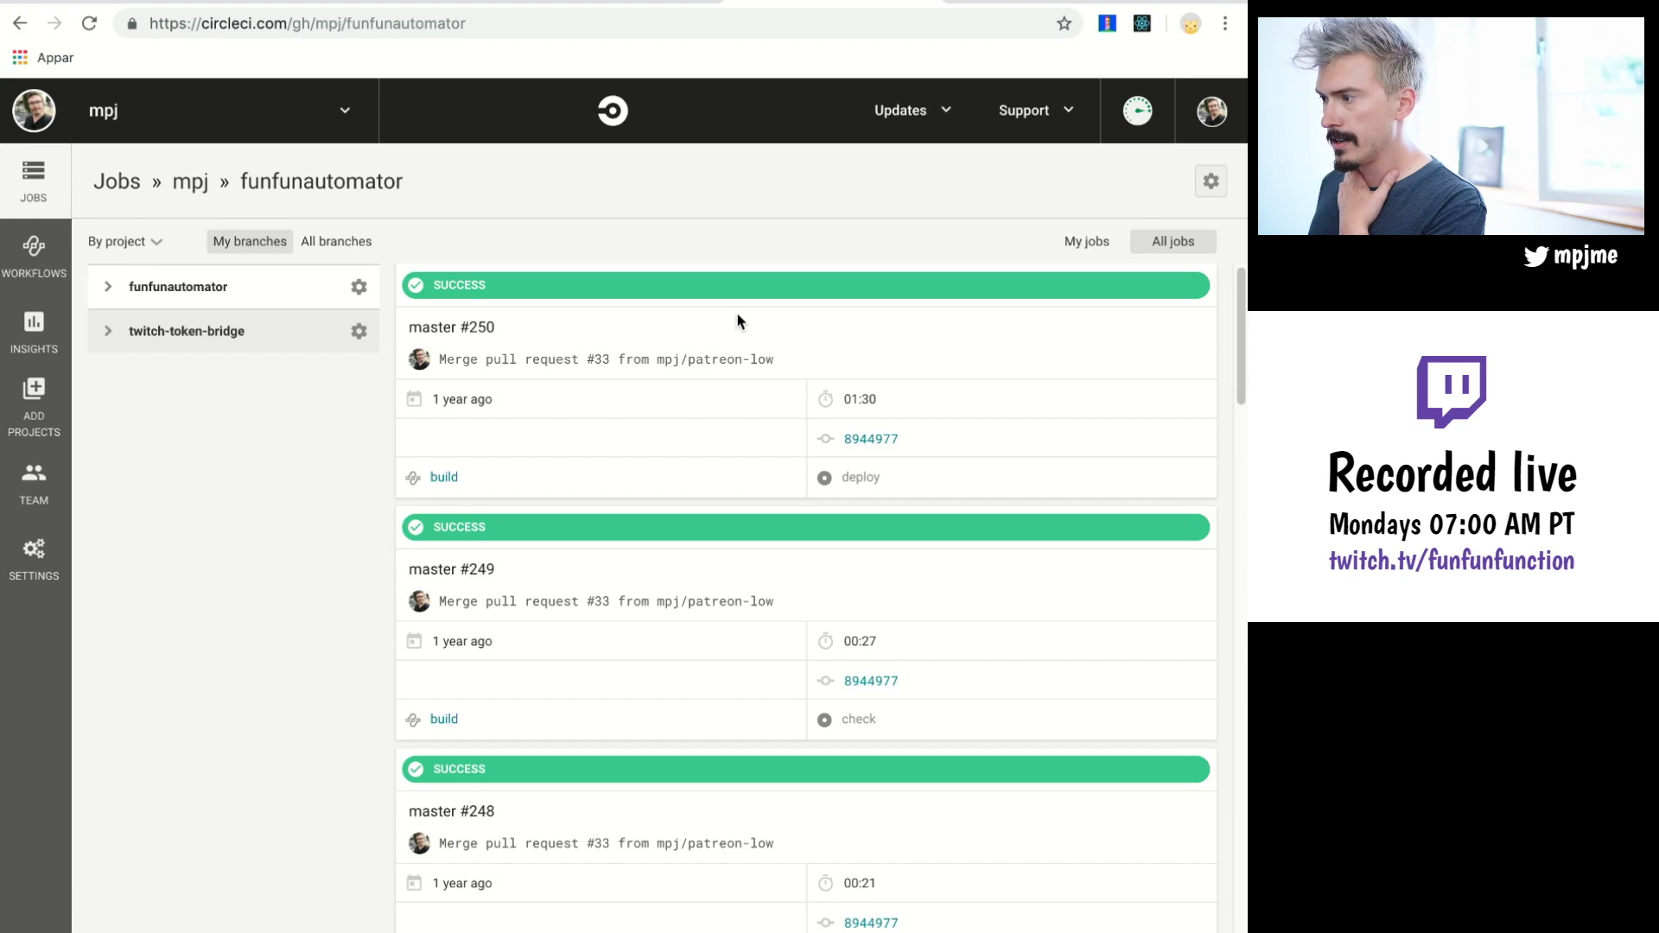
left_click(1213, 180)
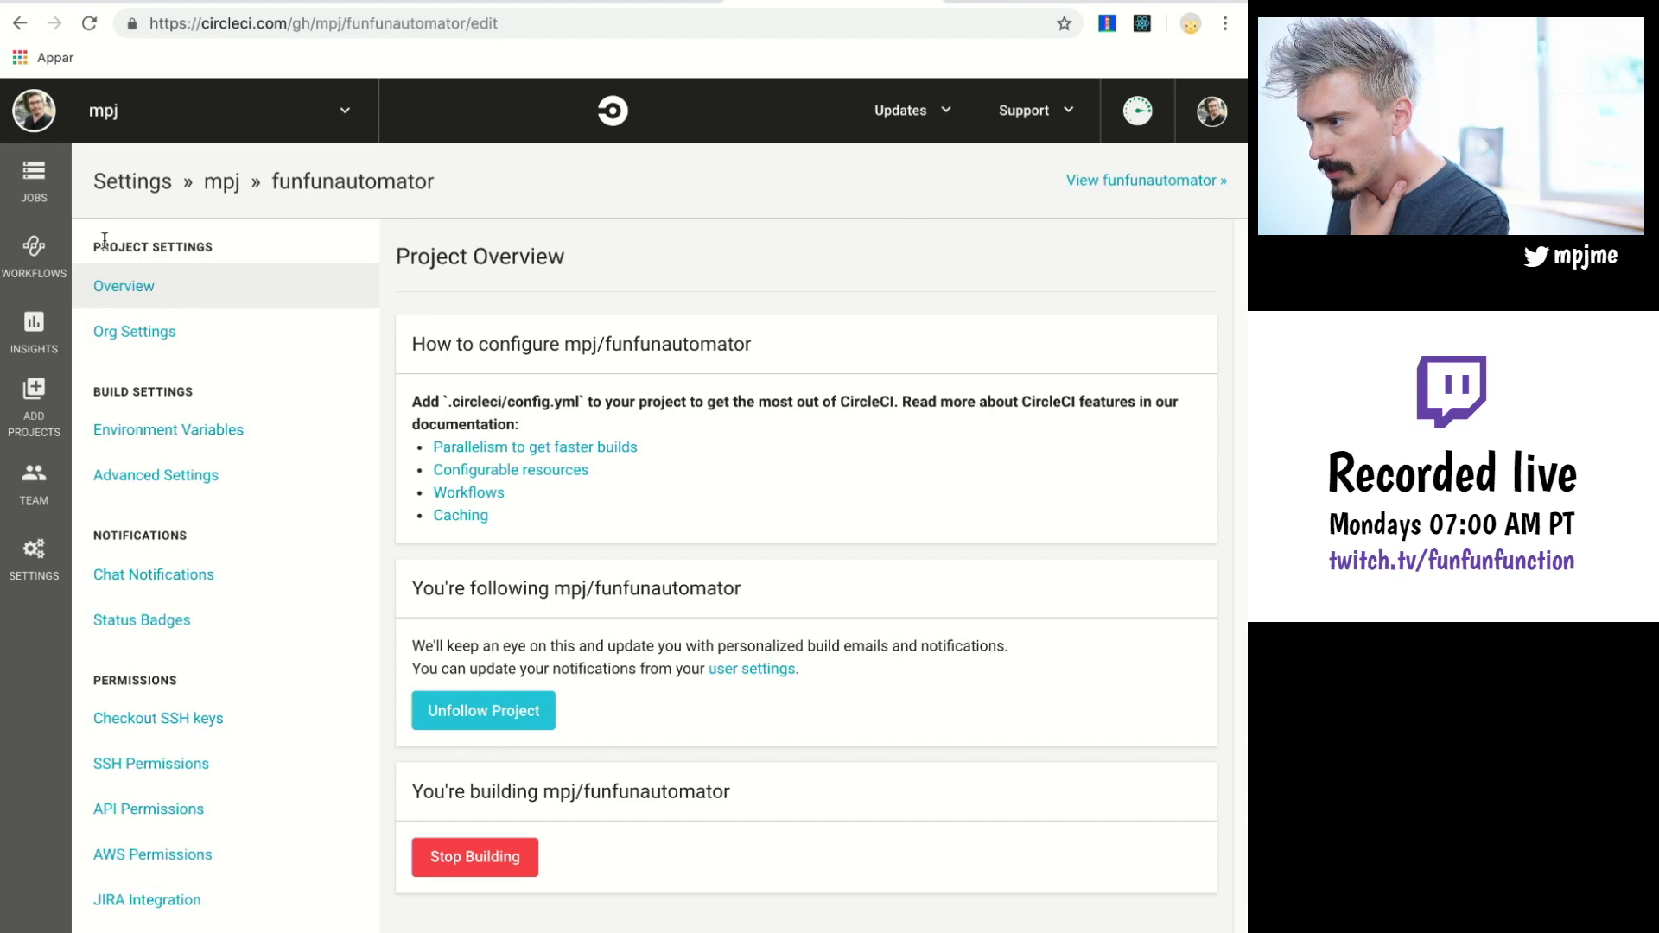
key("super+bracketleft")
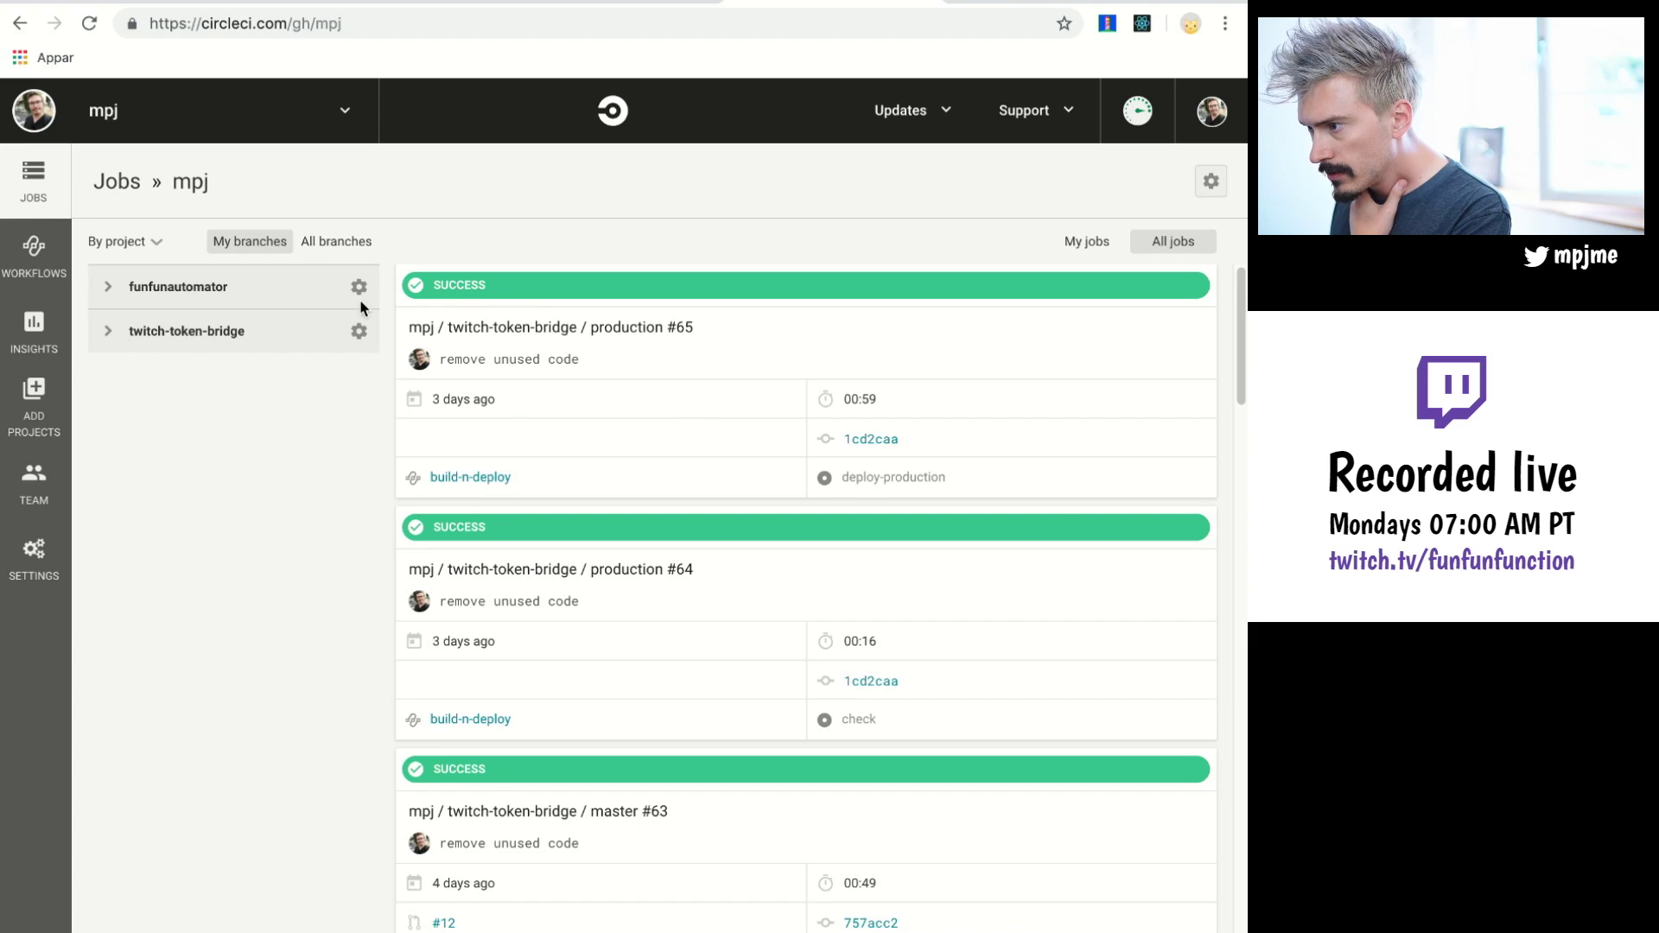
left_click(357, 287)
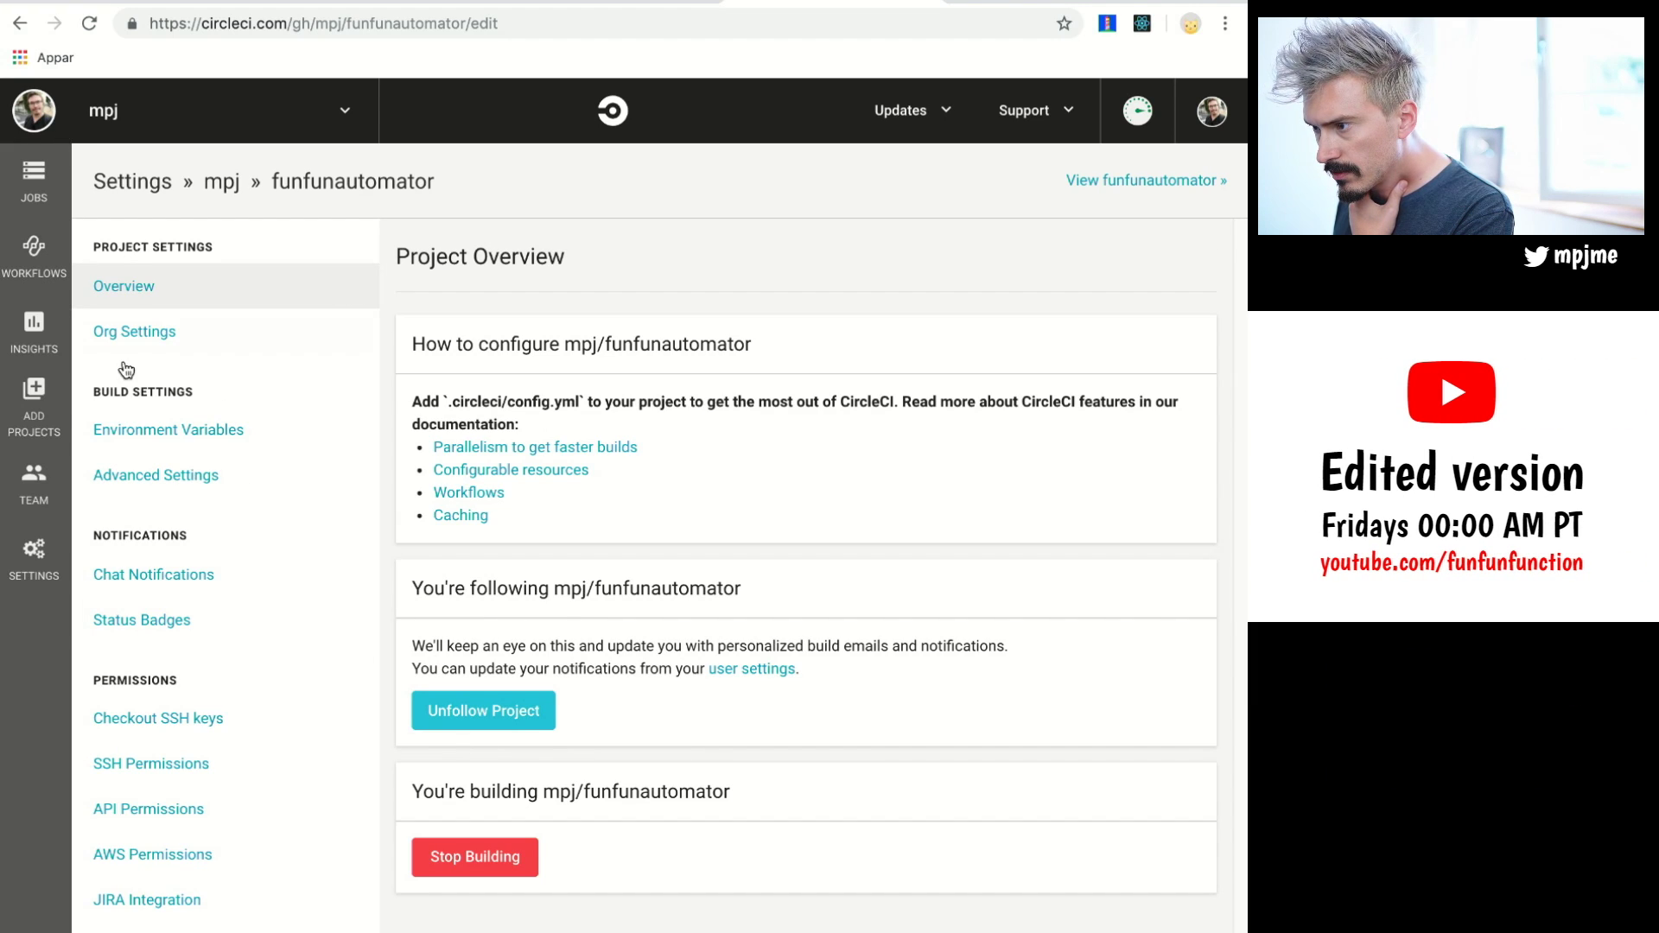
Rerun the workflow of twitch-token-bridge production job #65 and open the new run's check job.
left_click(33, 199)
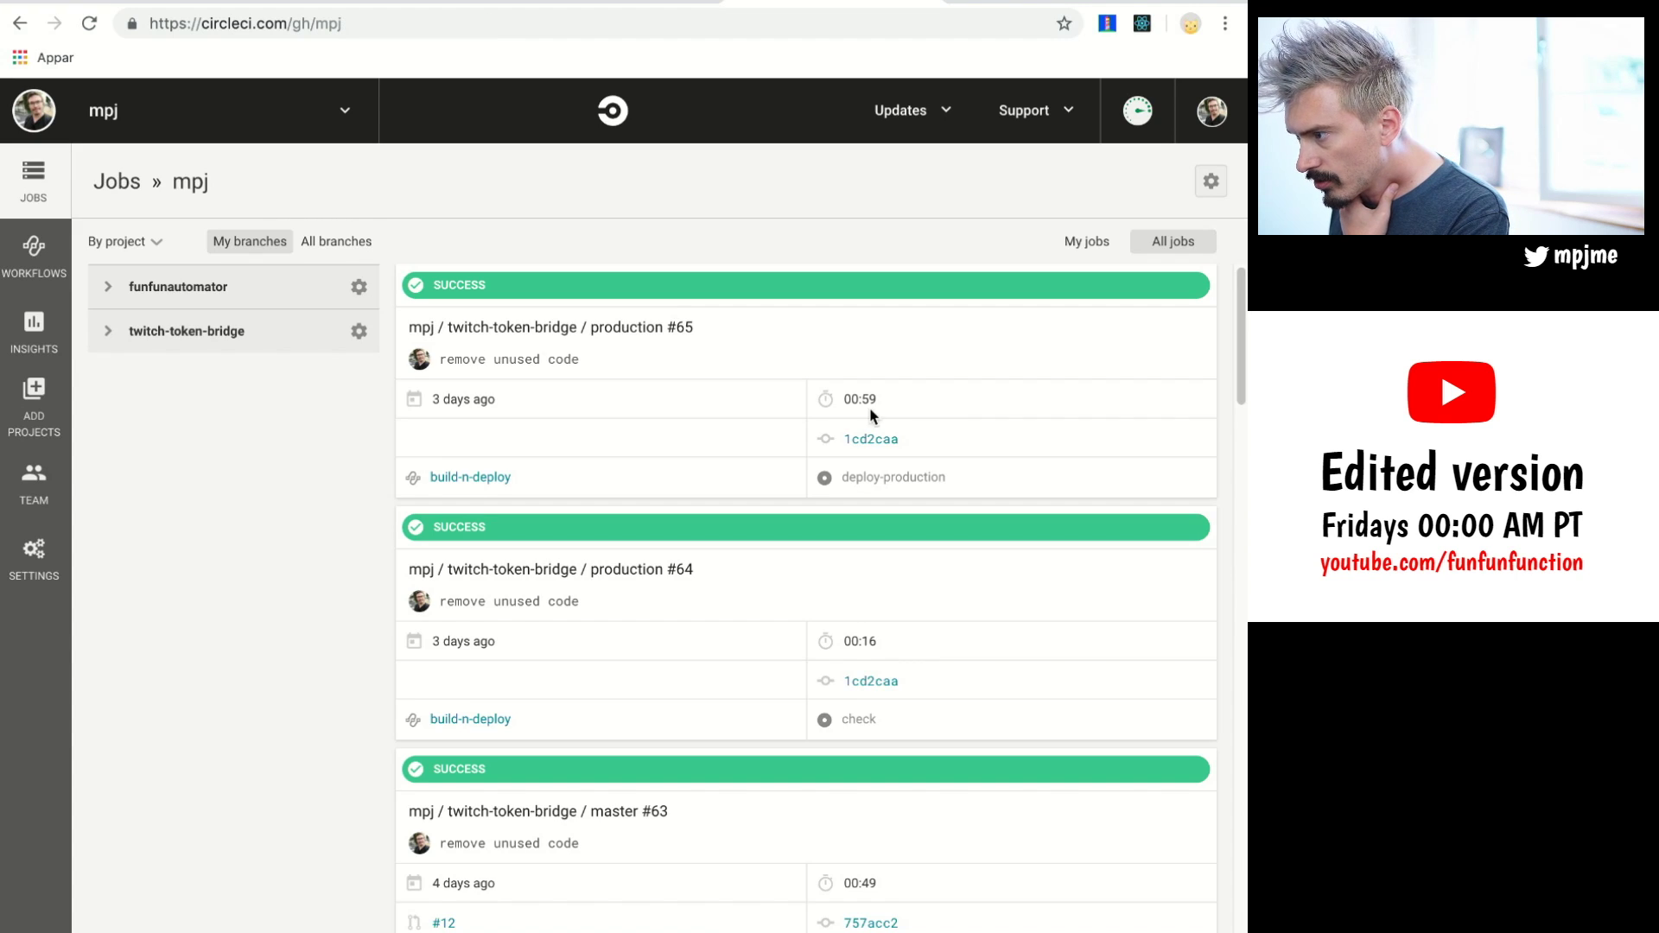
left_click(488, 326)
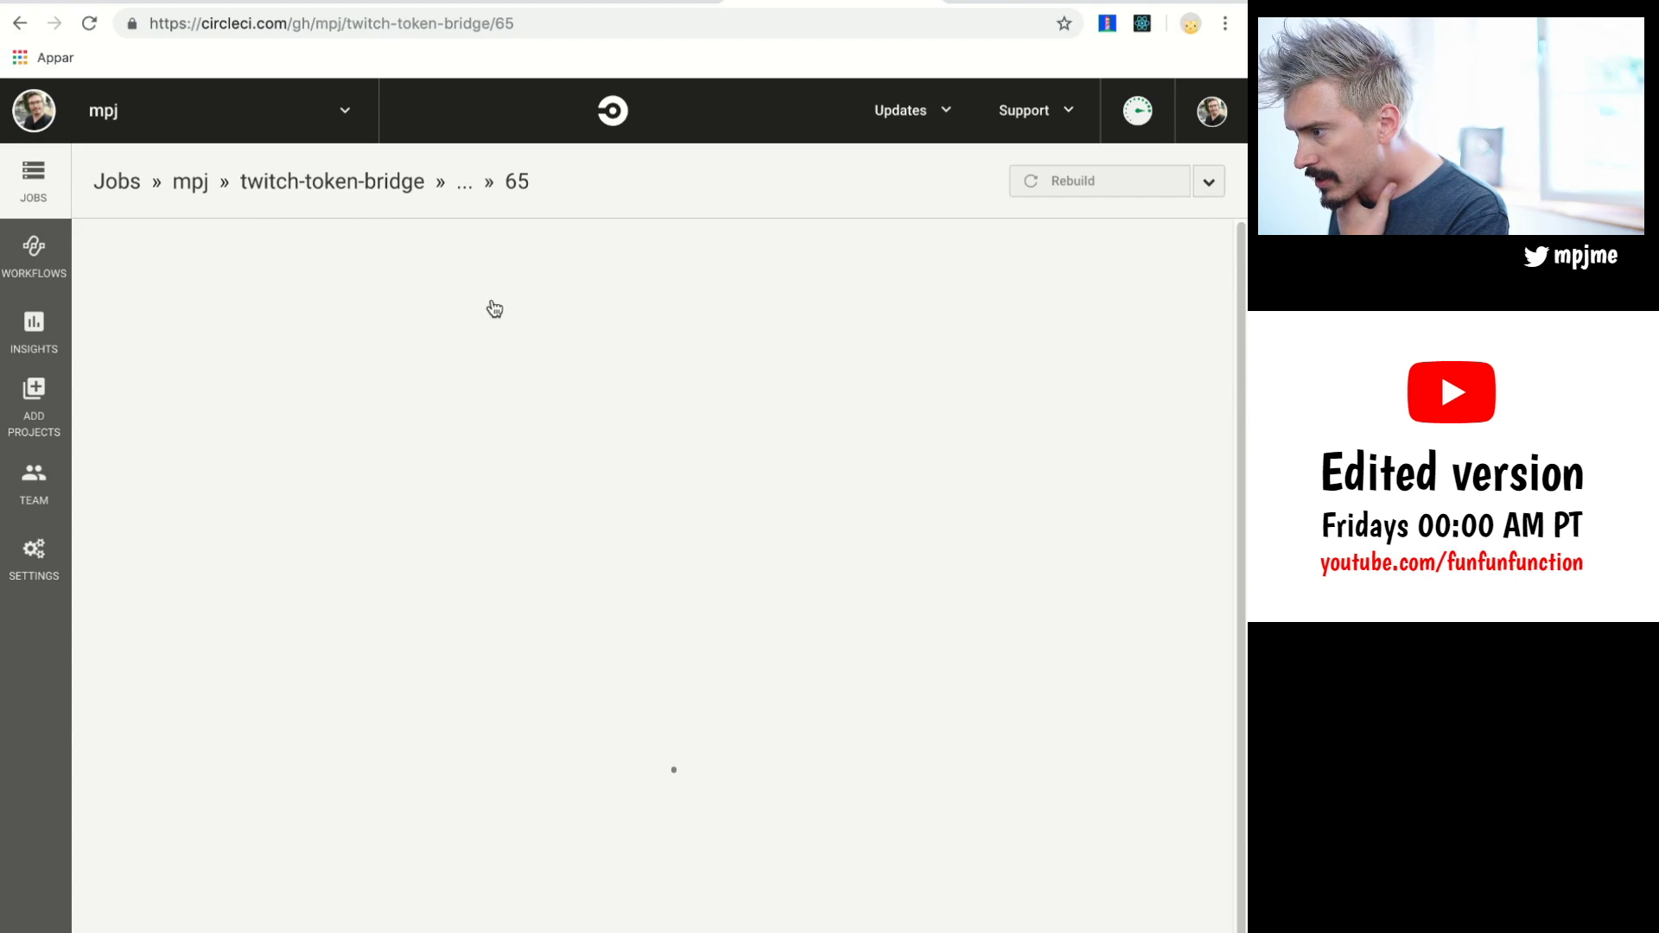
left_click(1050, 236)
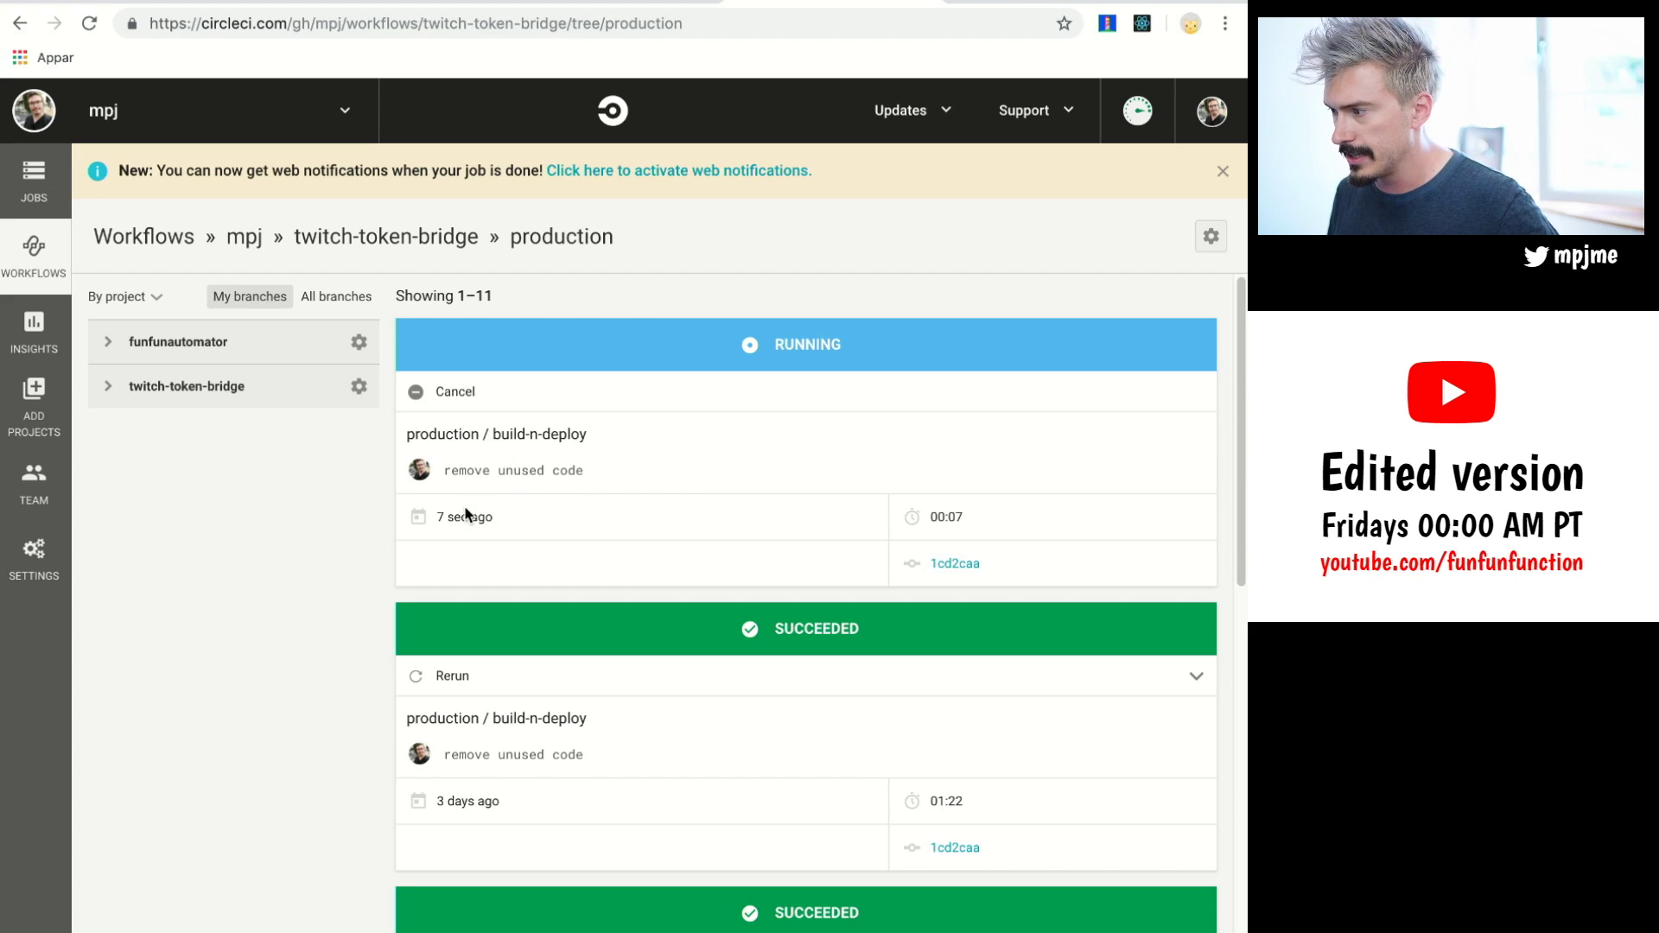
left_click(825, 521)
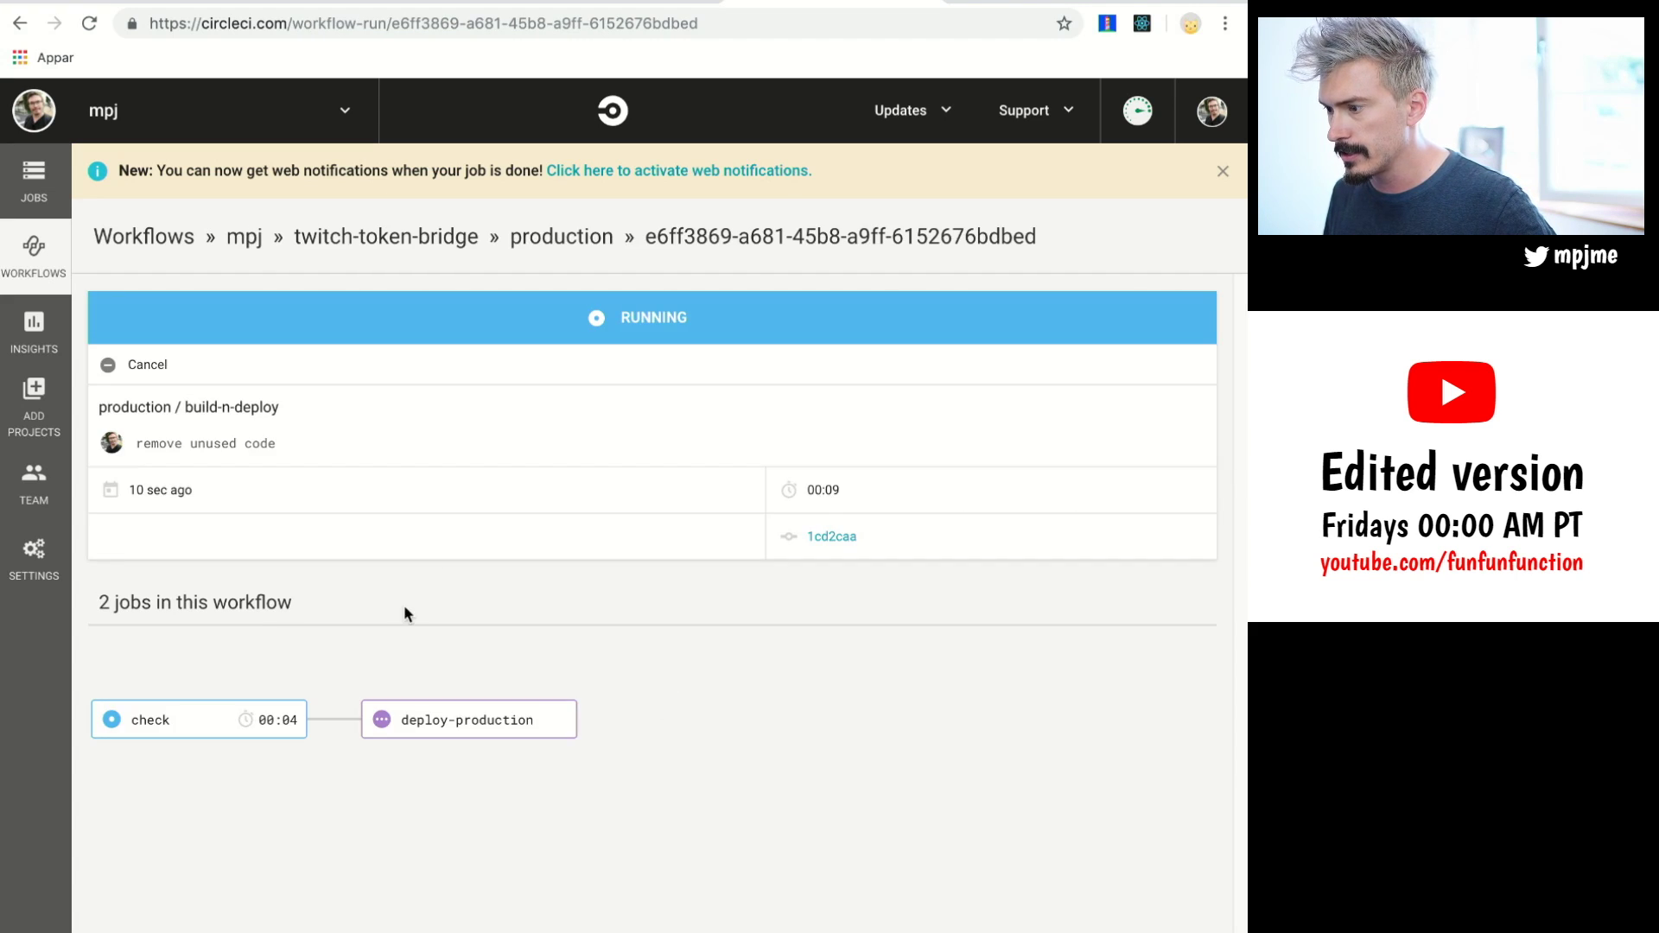
left_click(182, 720)
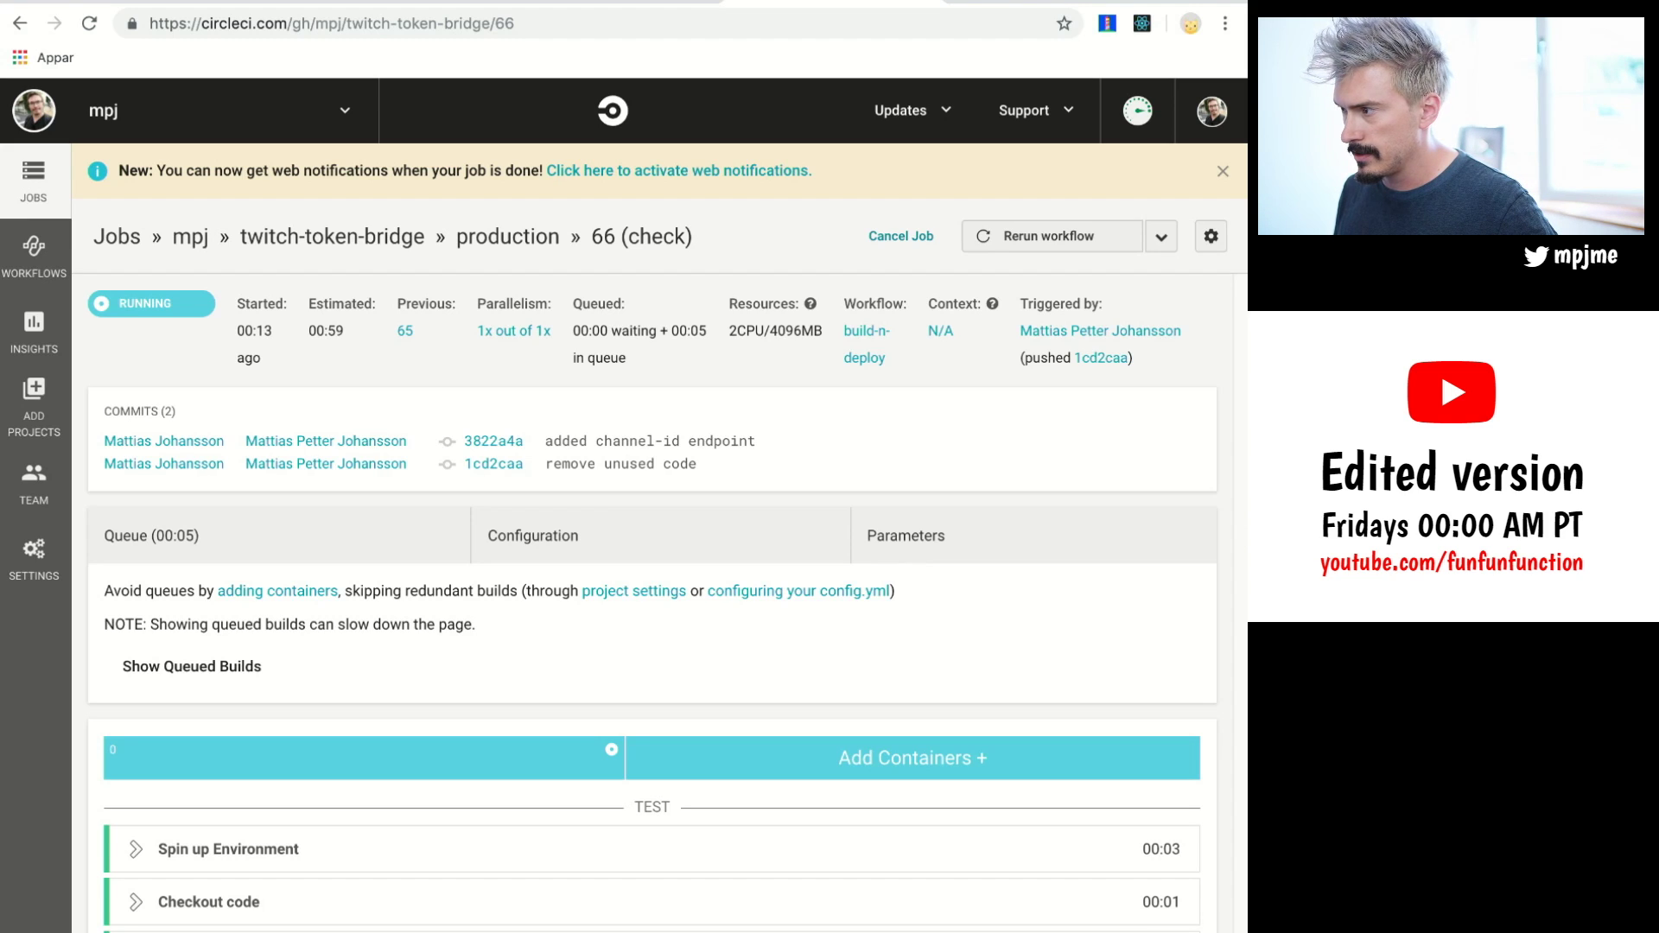
Activate and allow web notifications for circleci.com, and review the build steps of the check job.
left_click(710, 173)
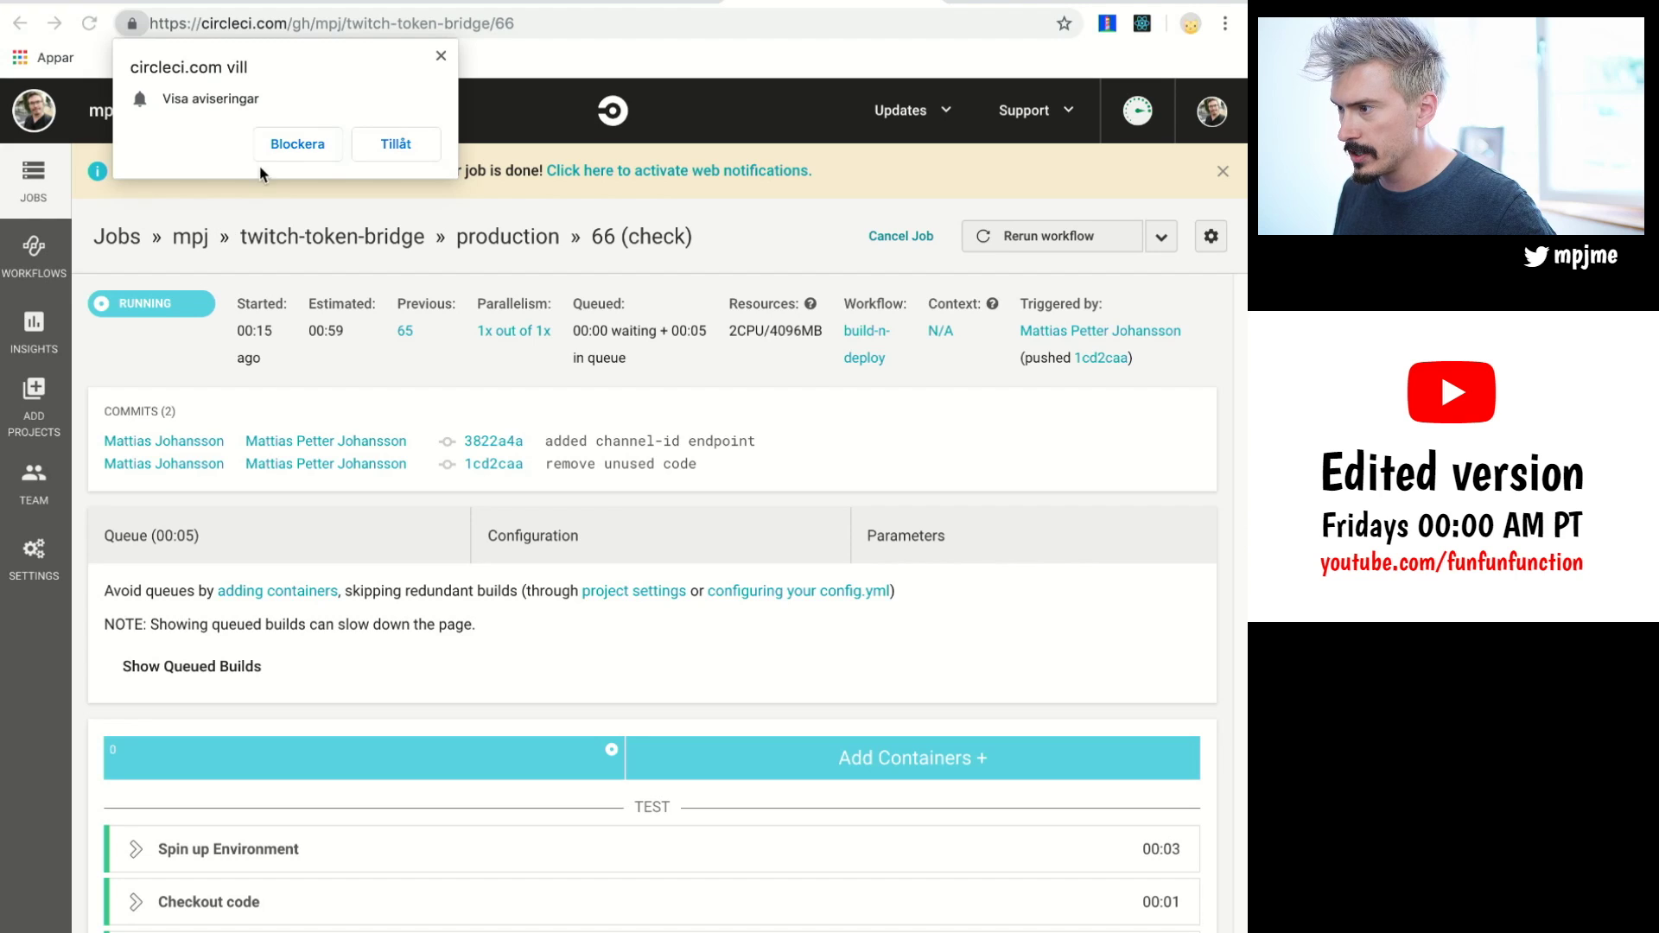
left_click(373, 140)
scroll(657, 570, "down", 3)
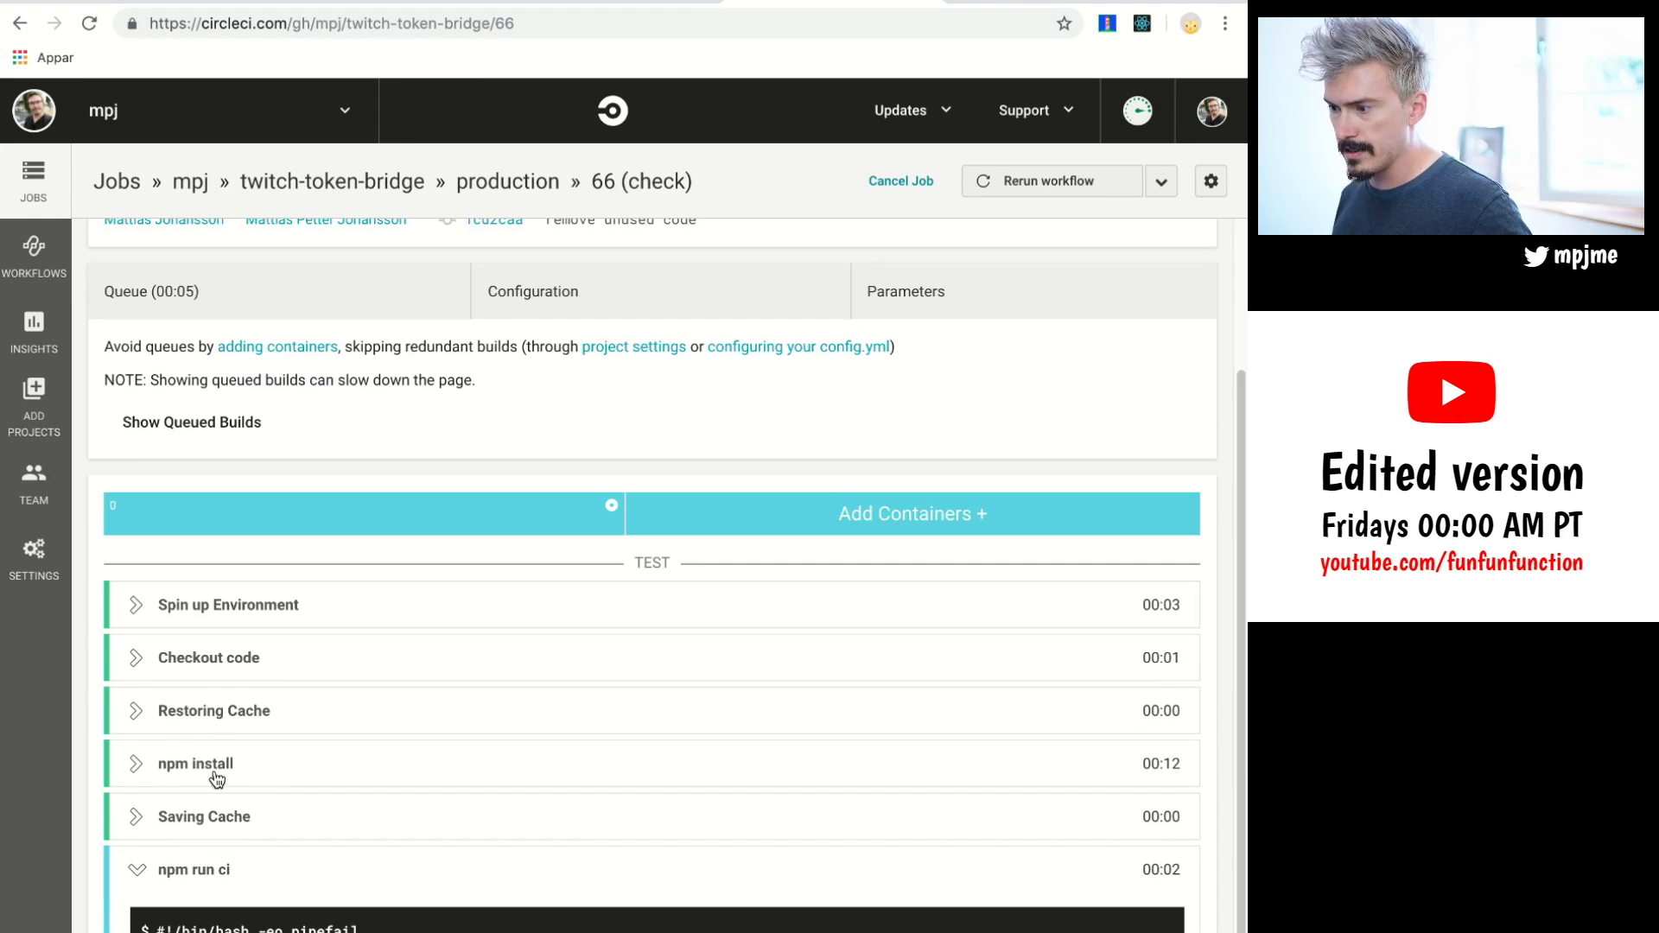
scroll(226, 766, "down", 5)
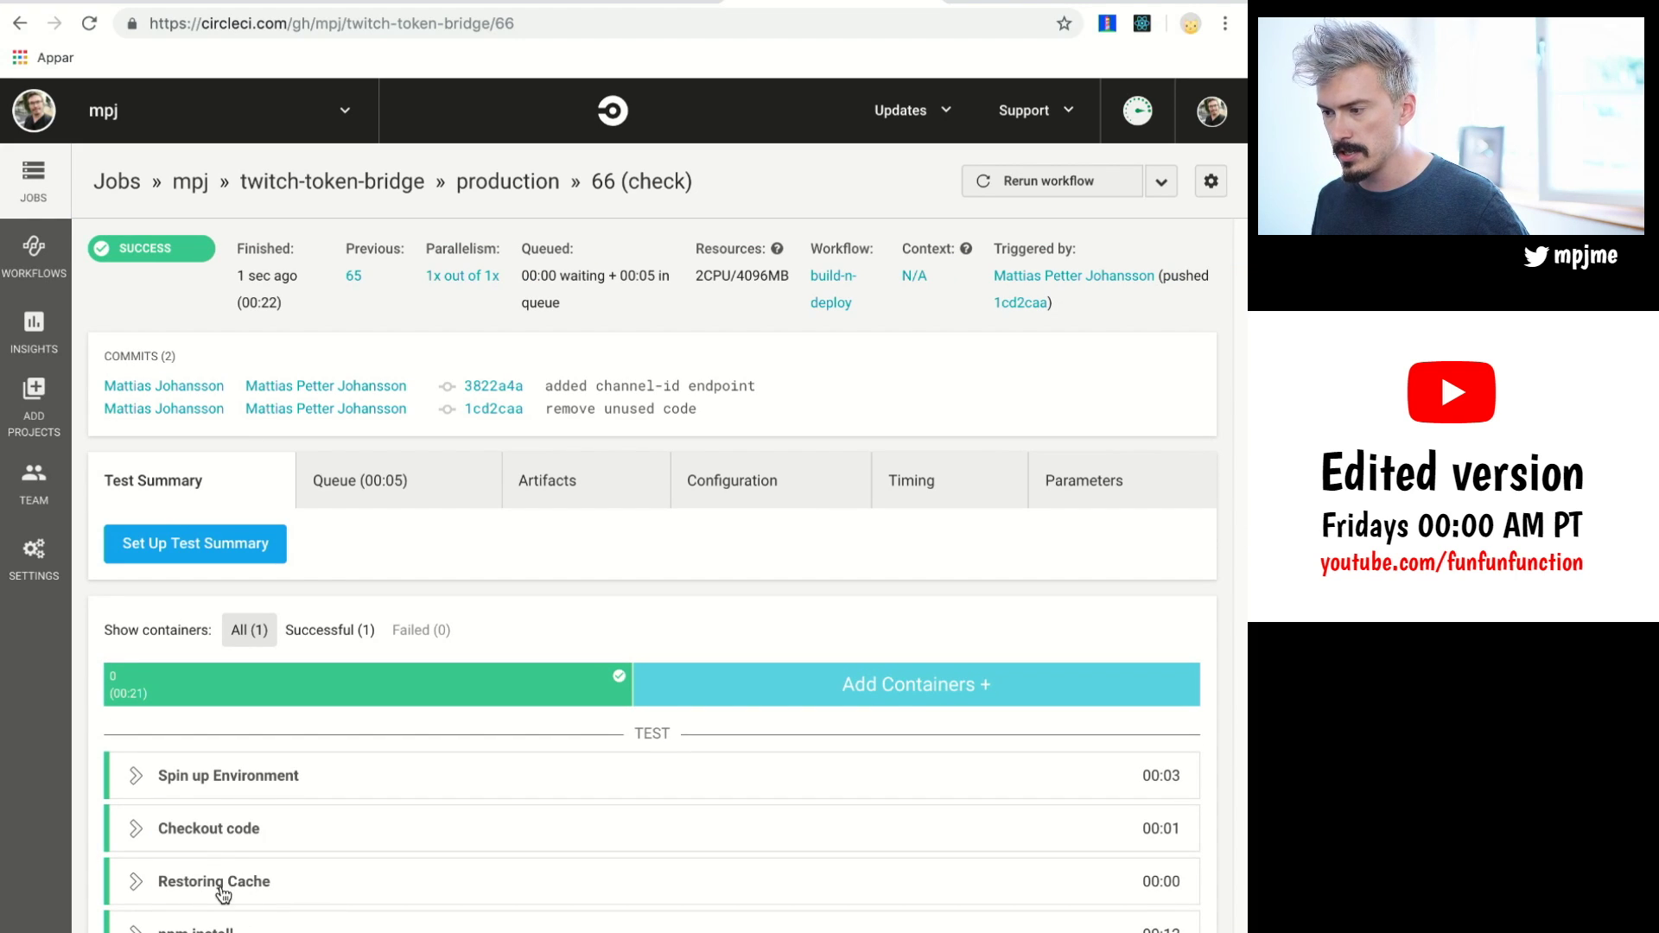
Check the Restoring Cache step of check job #66 and bring up the npm run ci output.
left_click(194, 879)
left_click(188, 881)
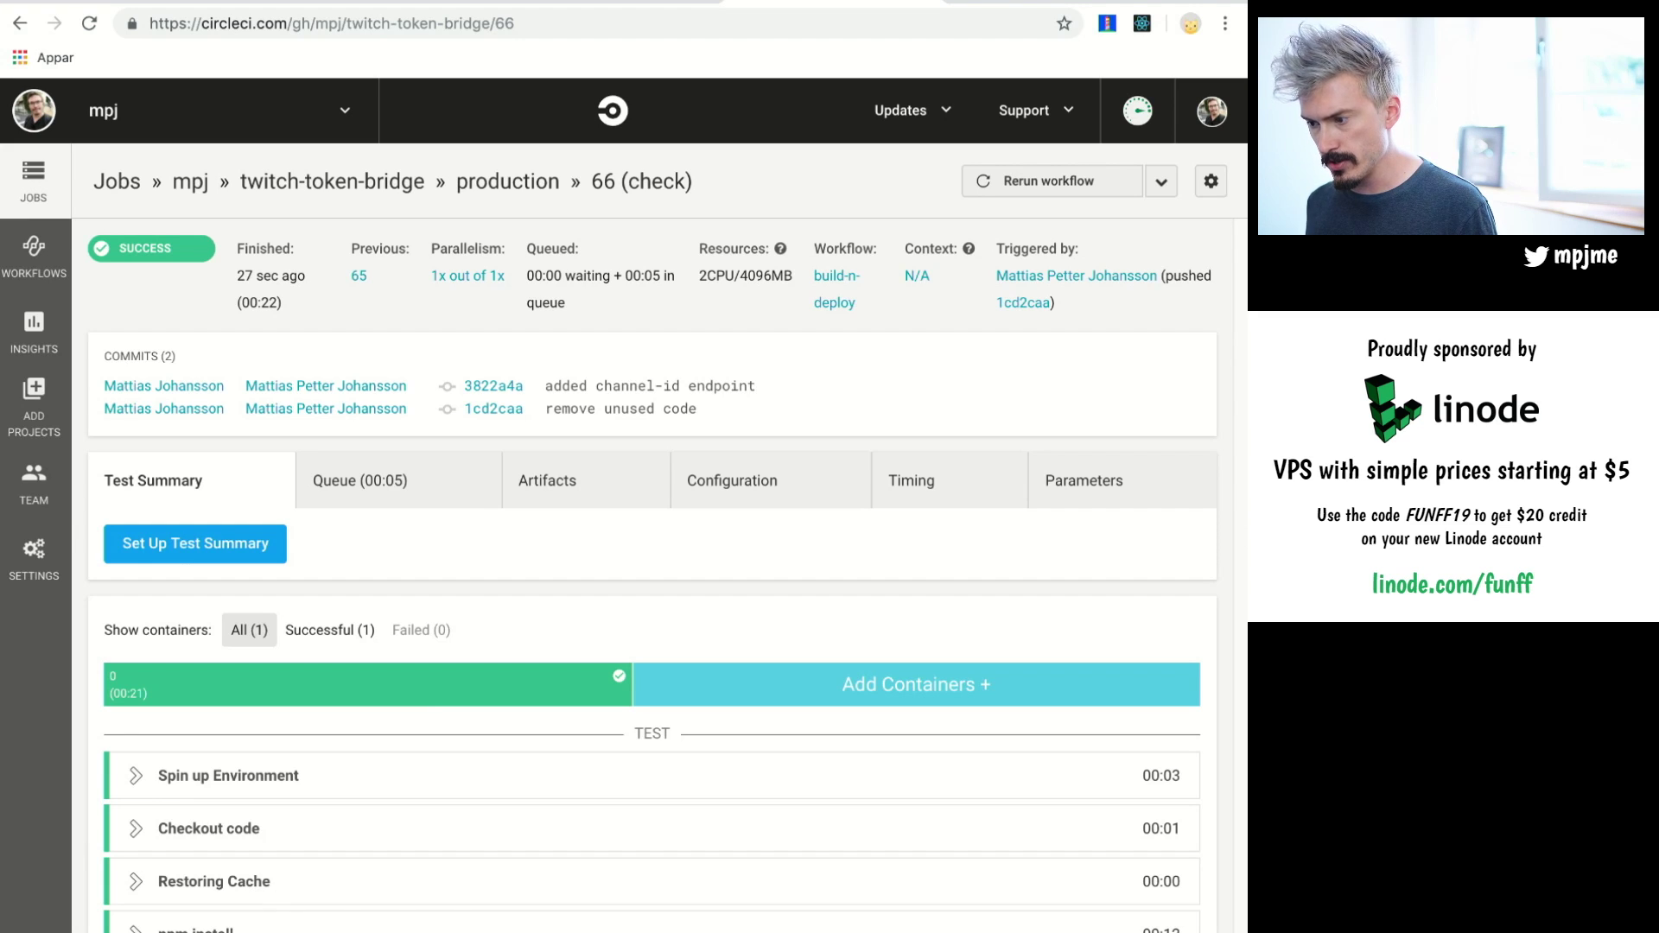
scroll(657, 570, "down", 8)
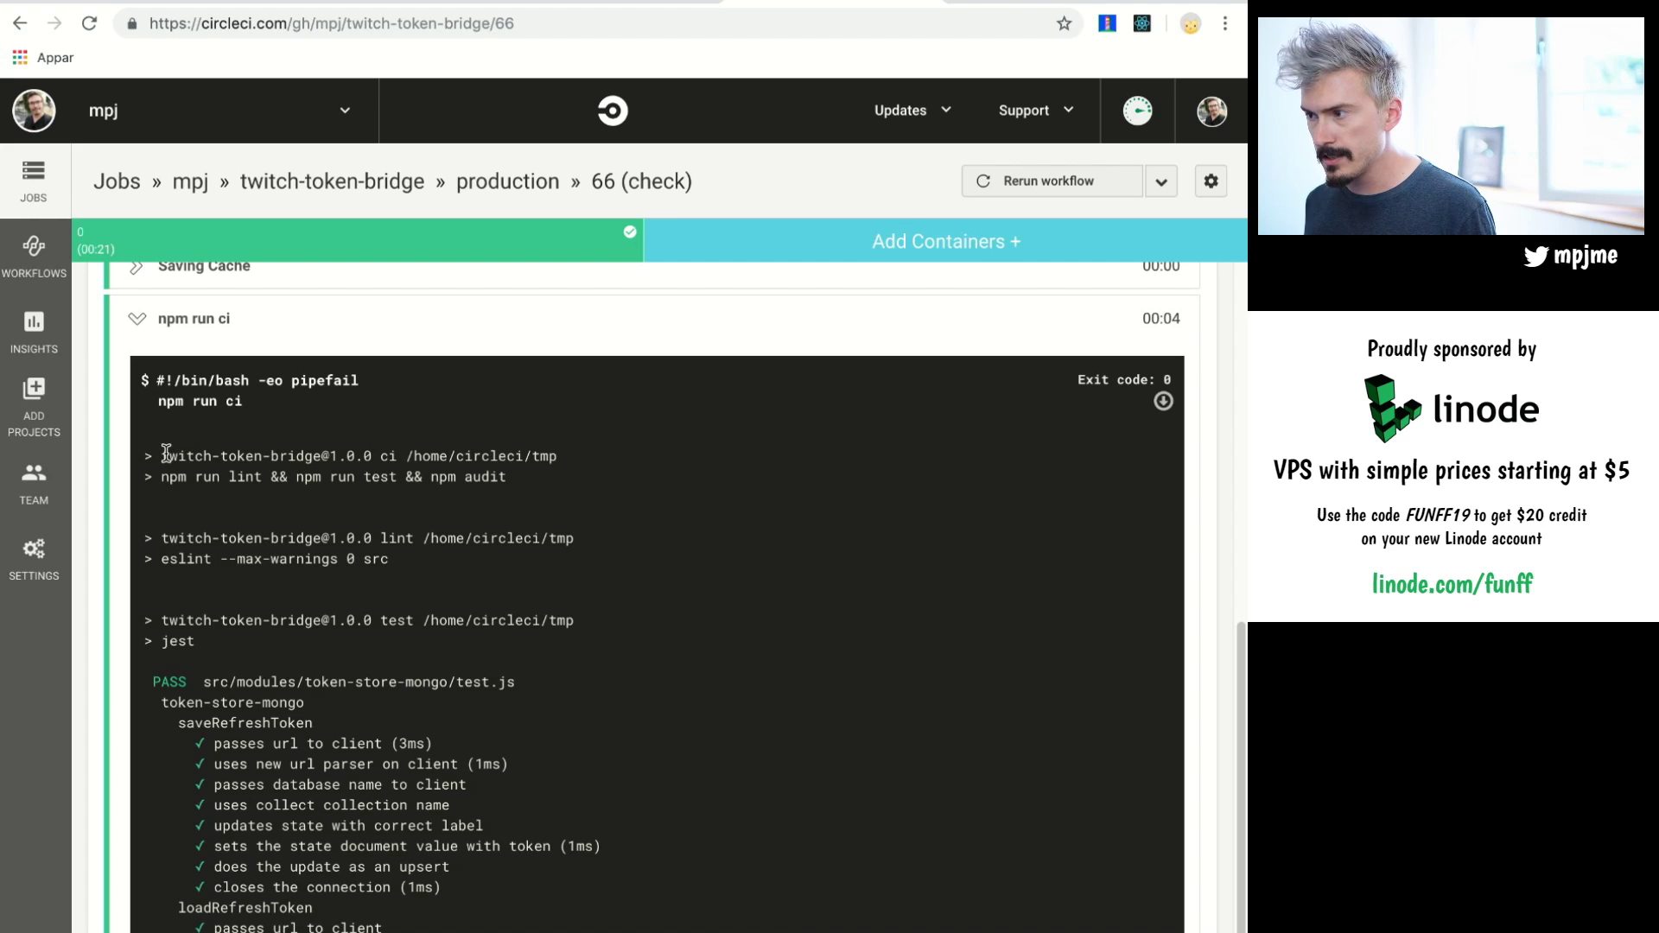
Switch to the GitHub tab, return to the twitch-token-bridge repository root and open package.json.
left_click(1049, 5)
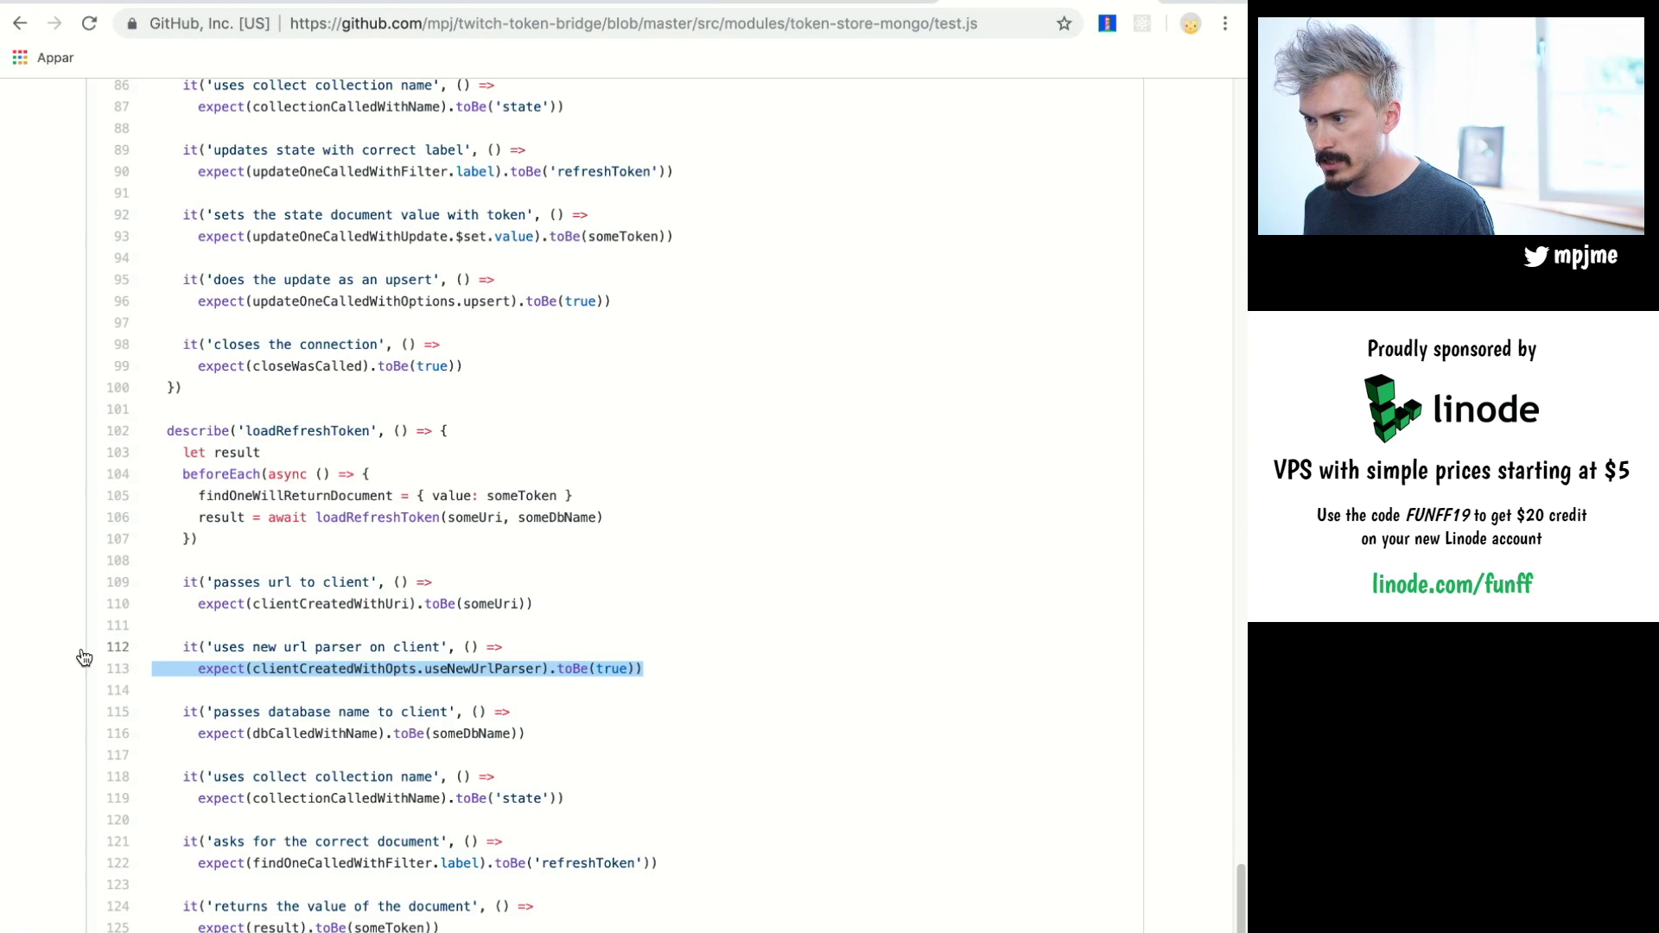
scroll(92, 429, "up", 15)
key("super+bracketleft")
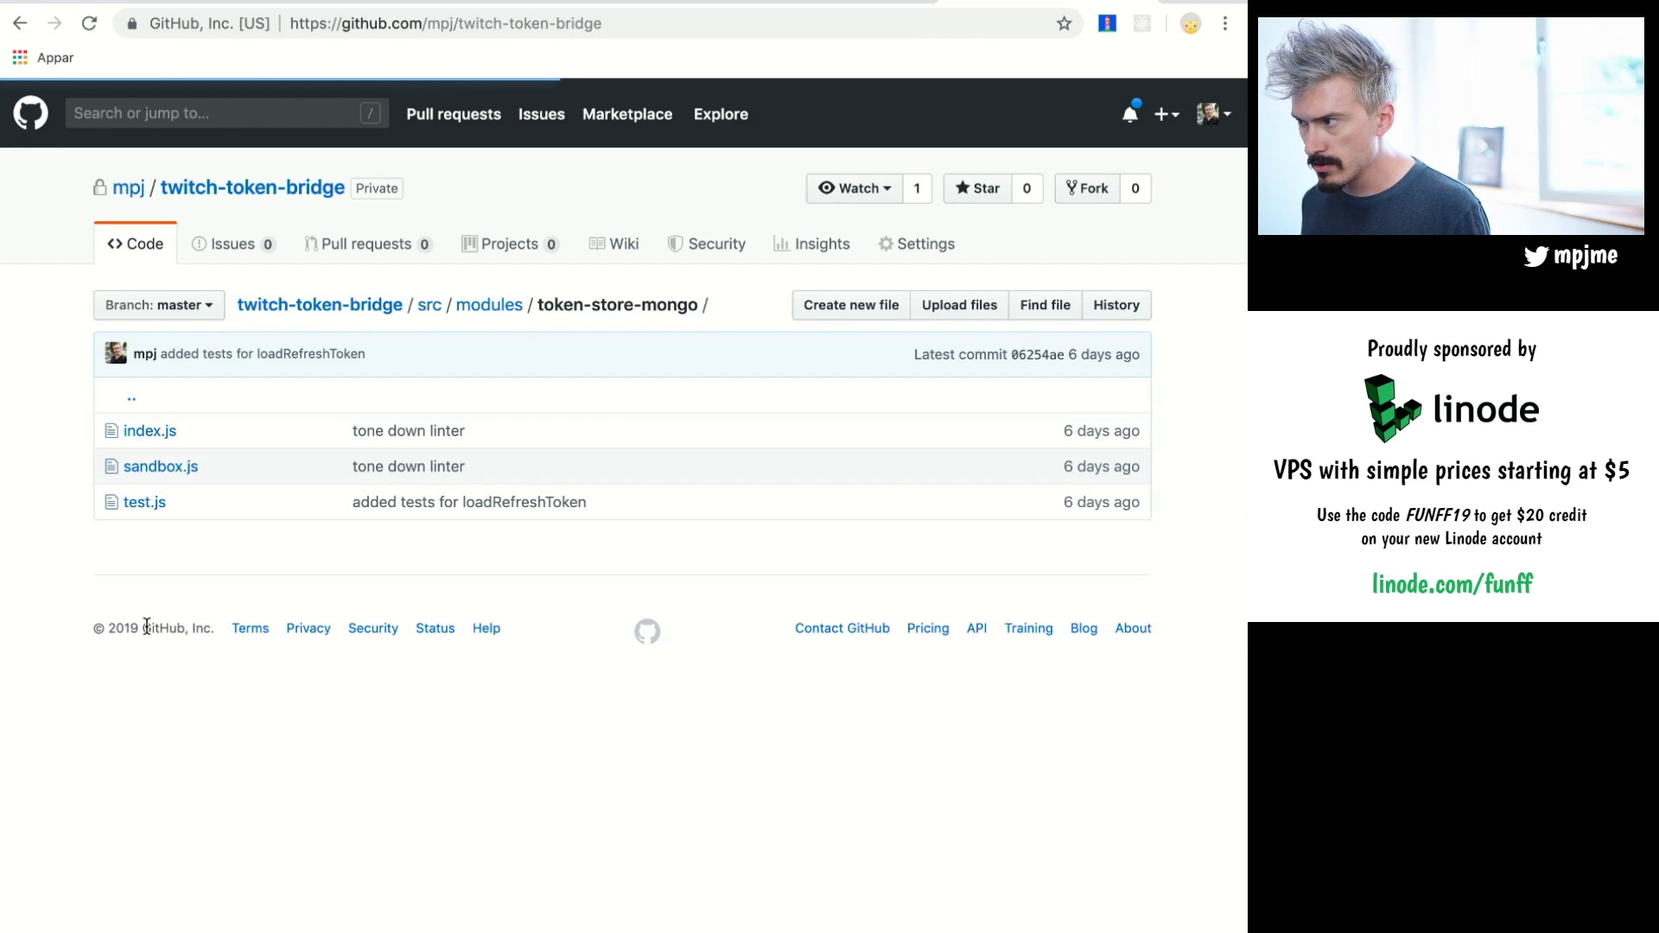
left_click(309, 313)
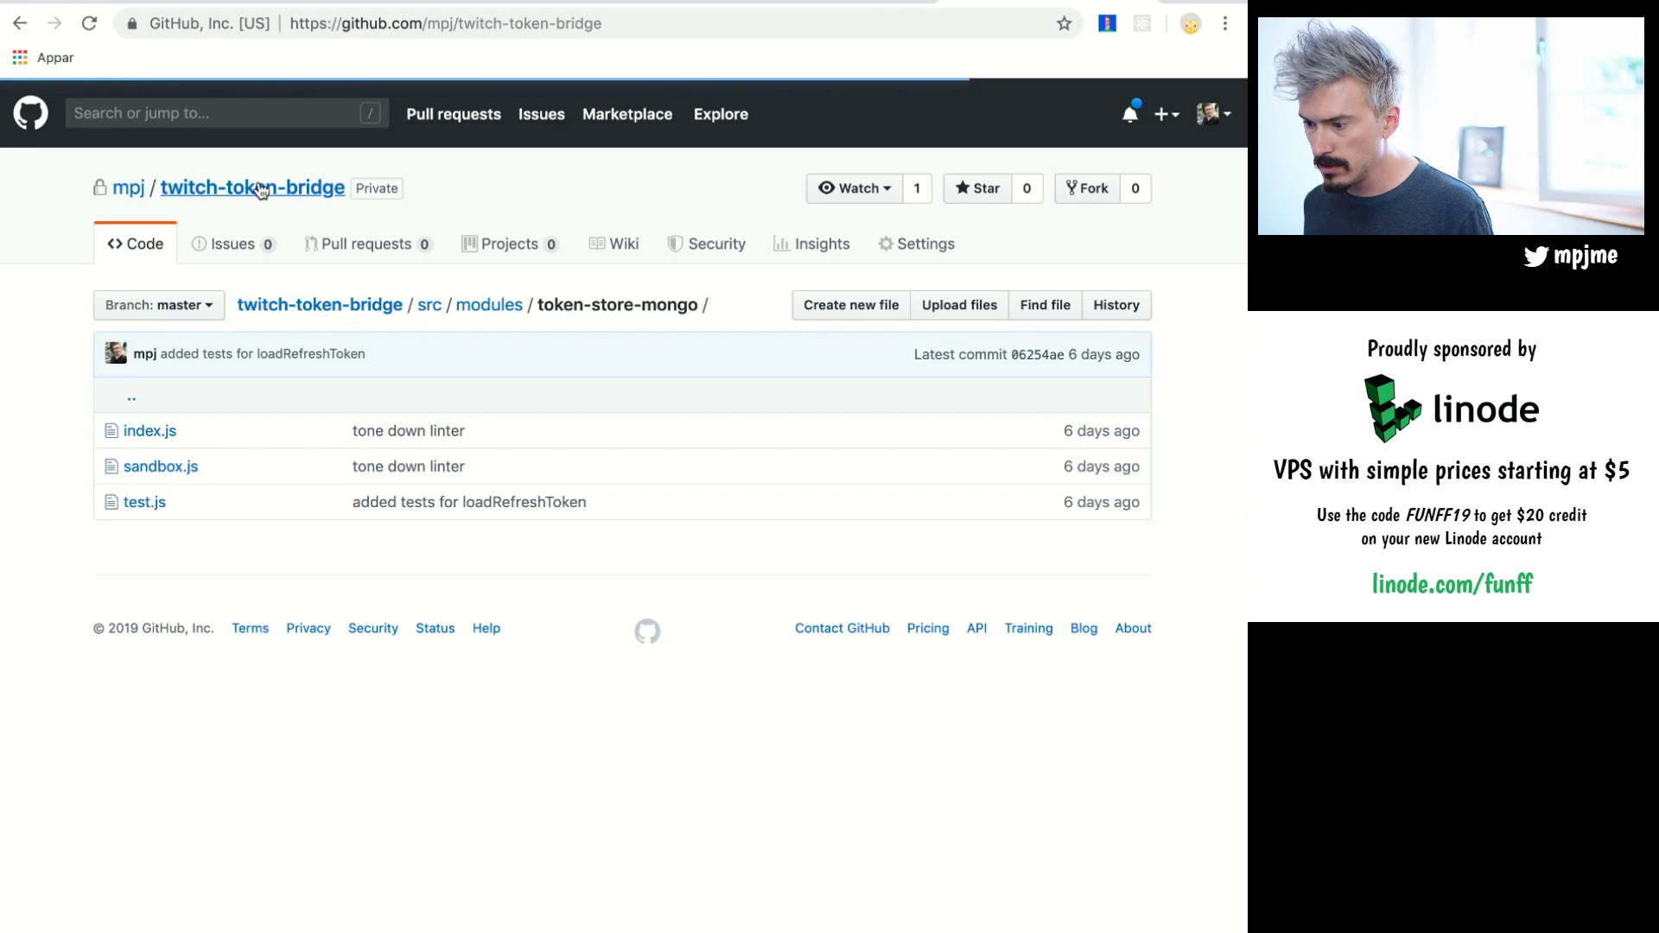
left_click(320, 308)
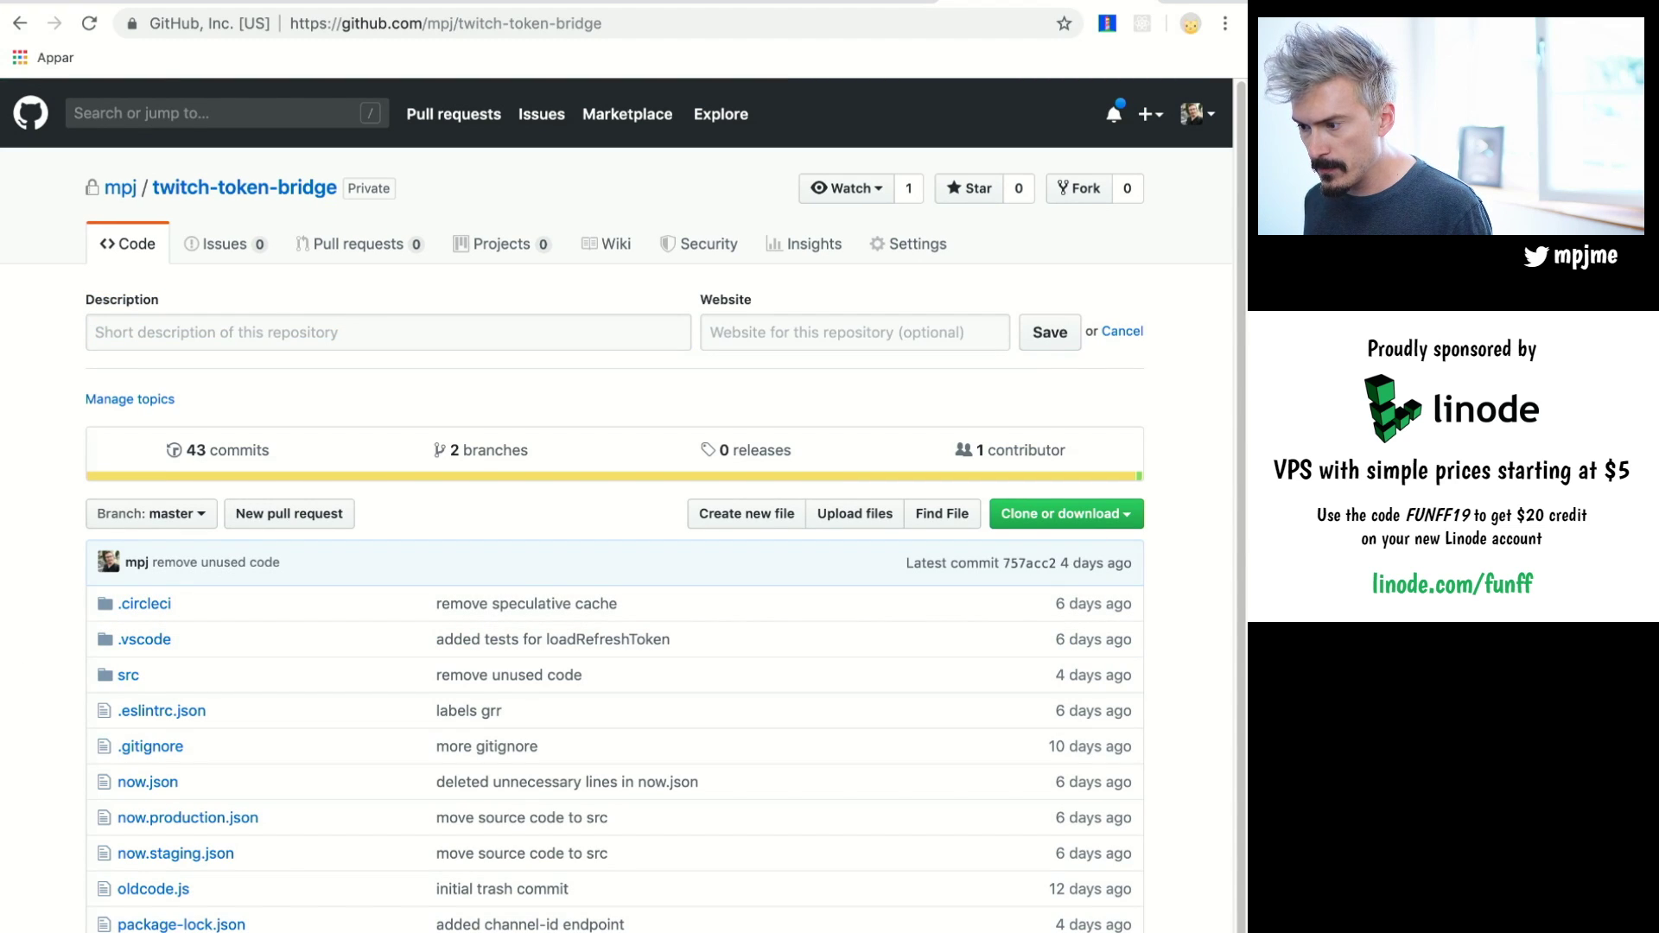
key("super+bracketleft")
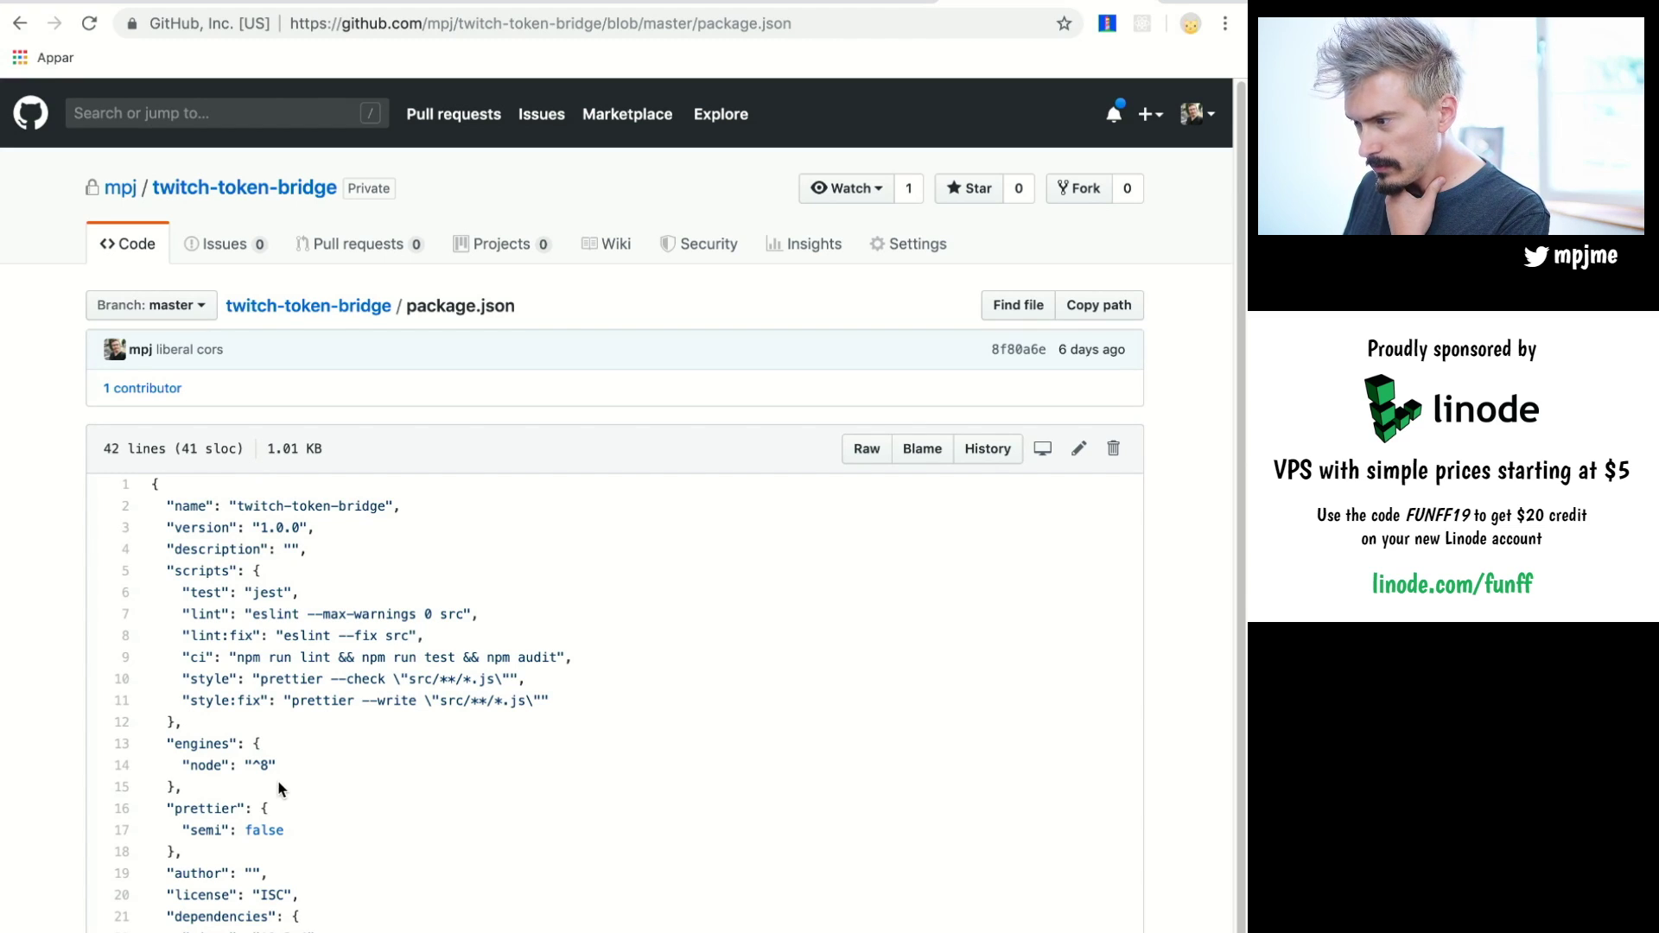
Examine the ci script in package.json, covering its lint, test and audit commands.
triple_click(238, 661)
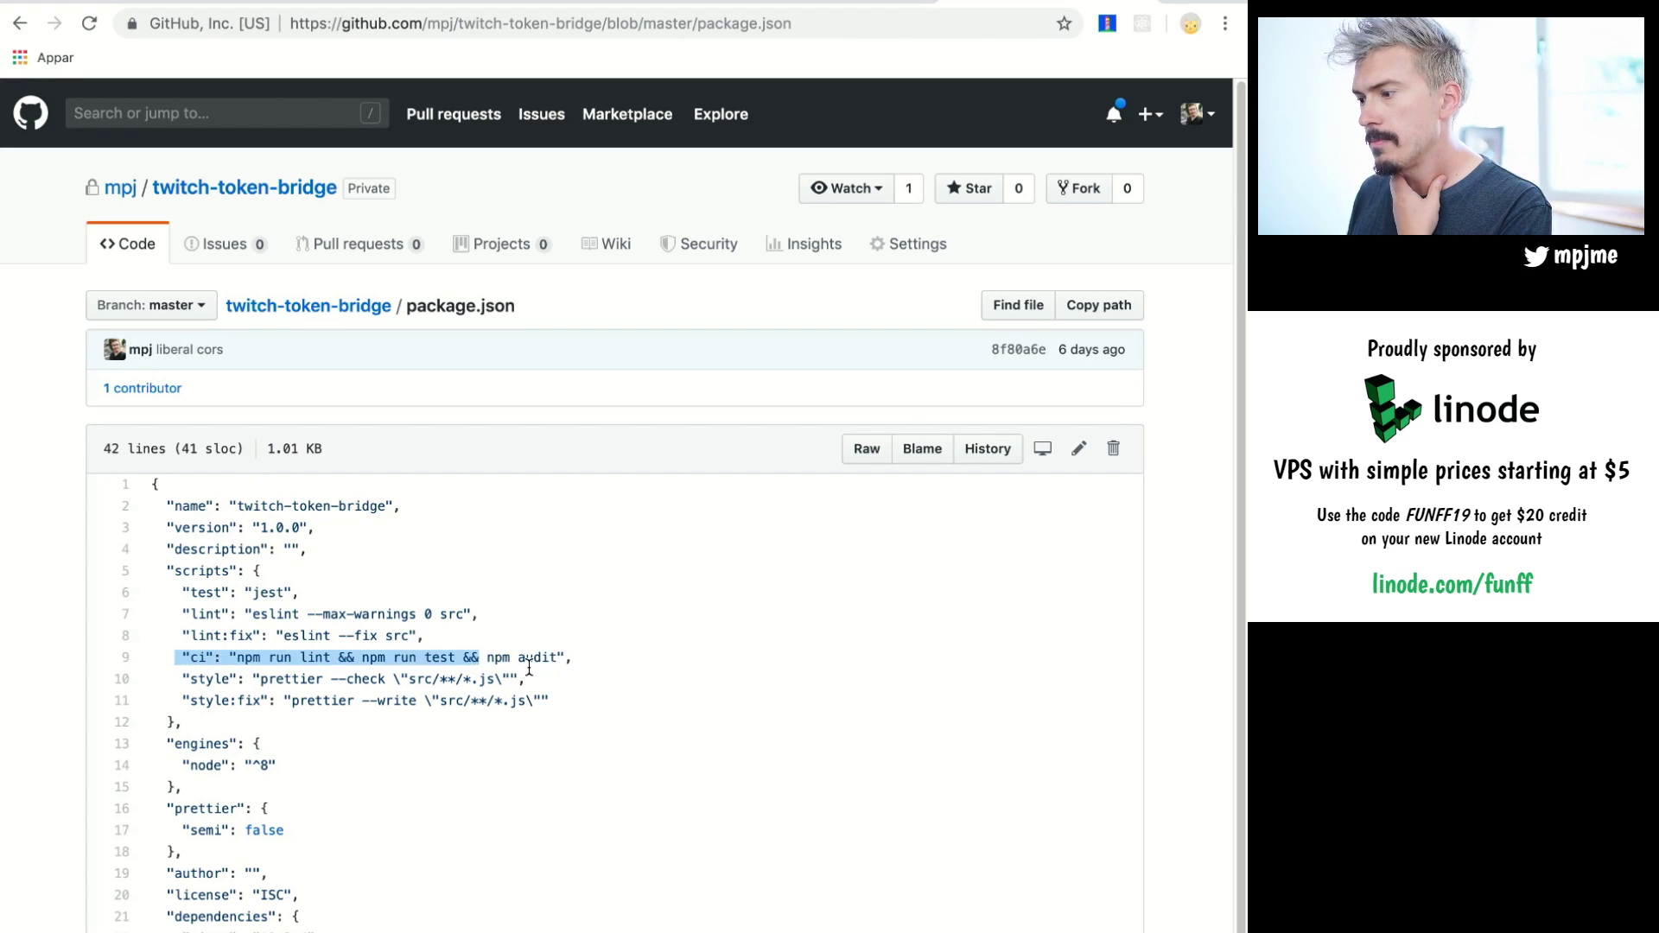
left_click(384, 683)
left_click_drag(235, 659, 566, 659)
left_click(339, 659)
left_click(516, 659)
Return to the CircleCI tab and review the lint and jest output of npm run ci in job #66.
key("ctrl+Tab")
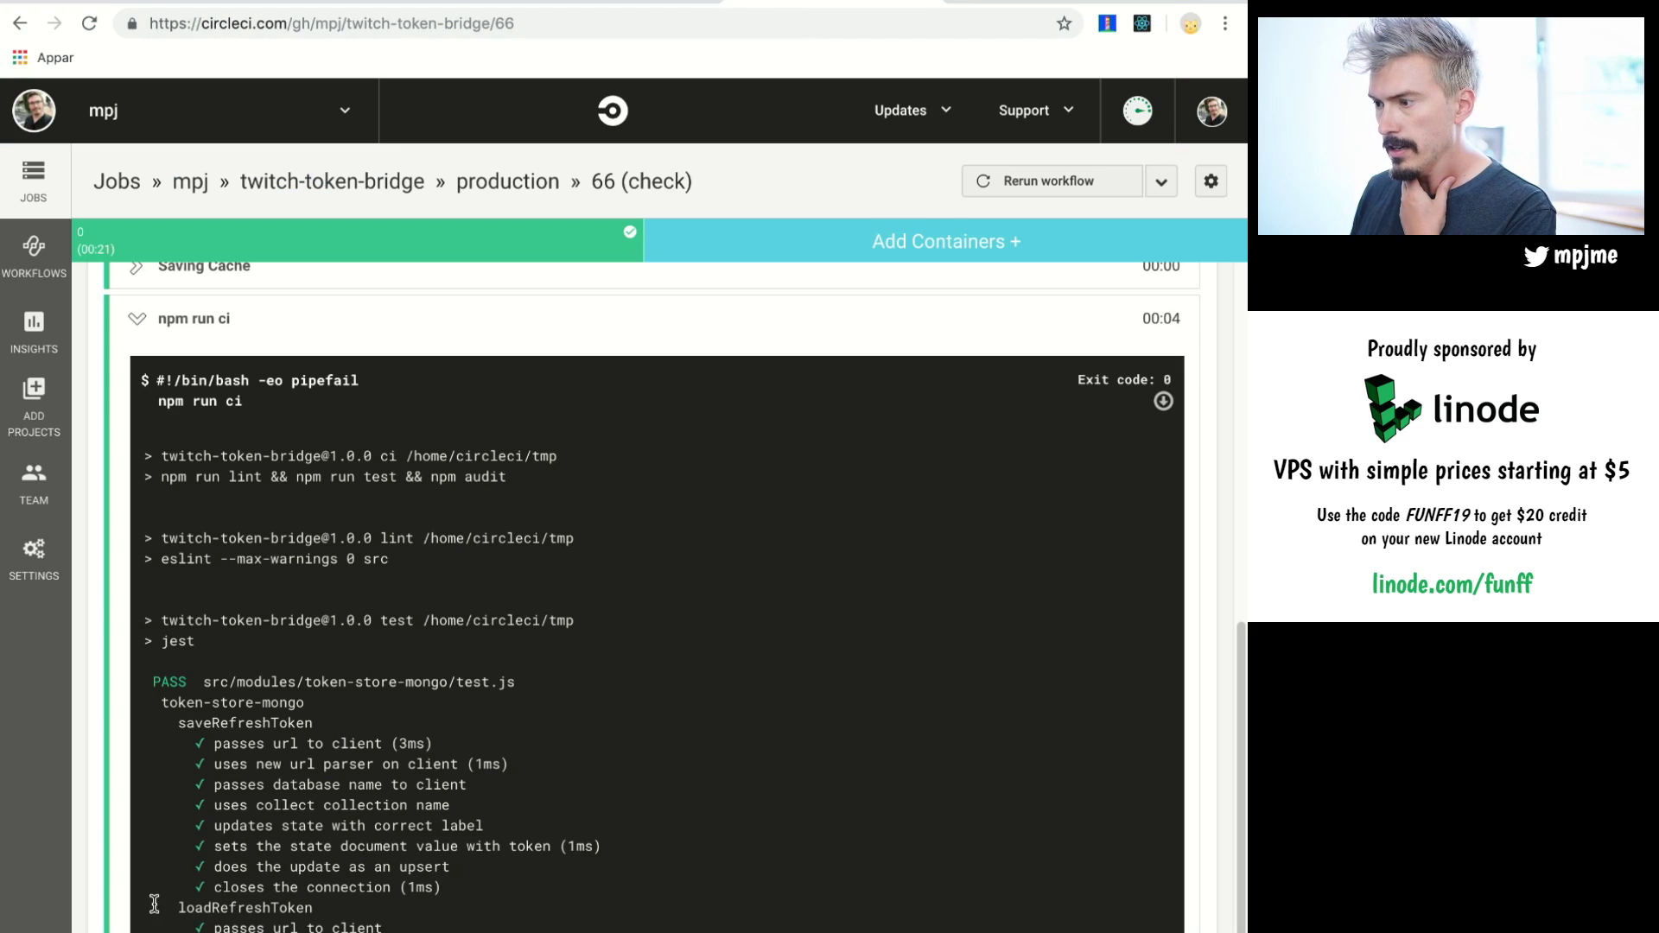
left_click_drag(195, 477, 479, 476)
left_click(290, 588)
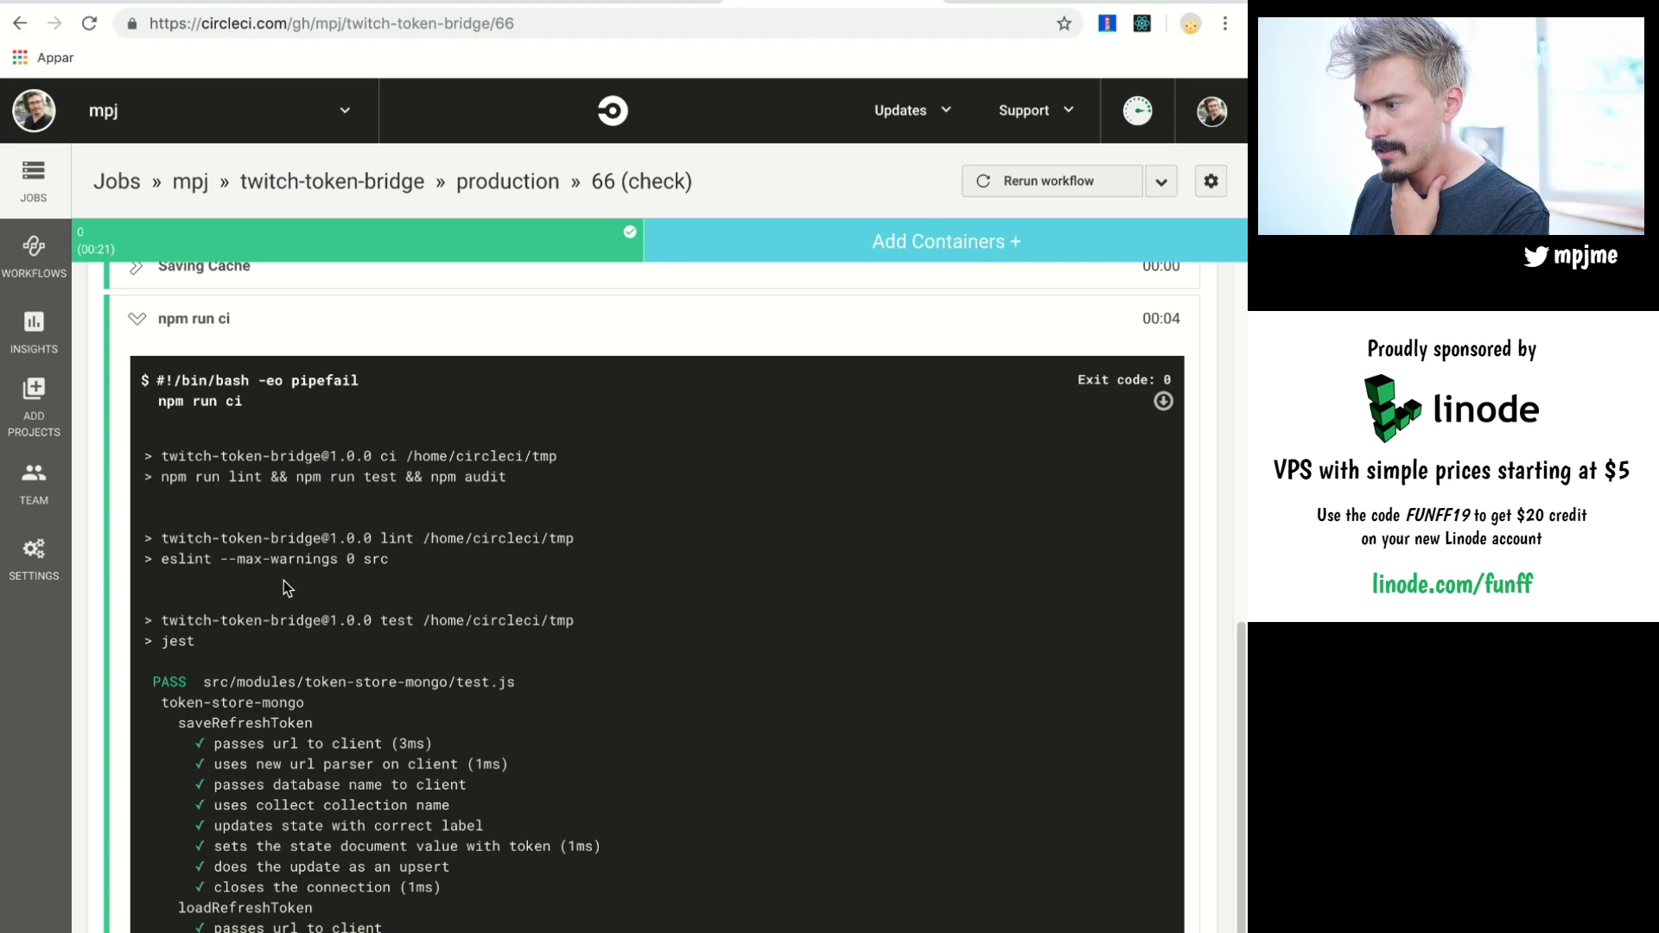
left_click_drag(161, 559, 454, 562)
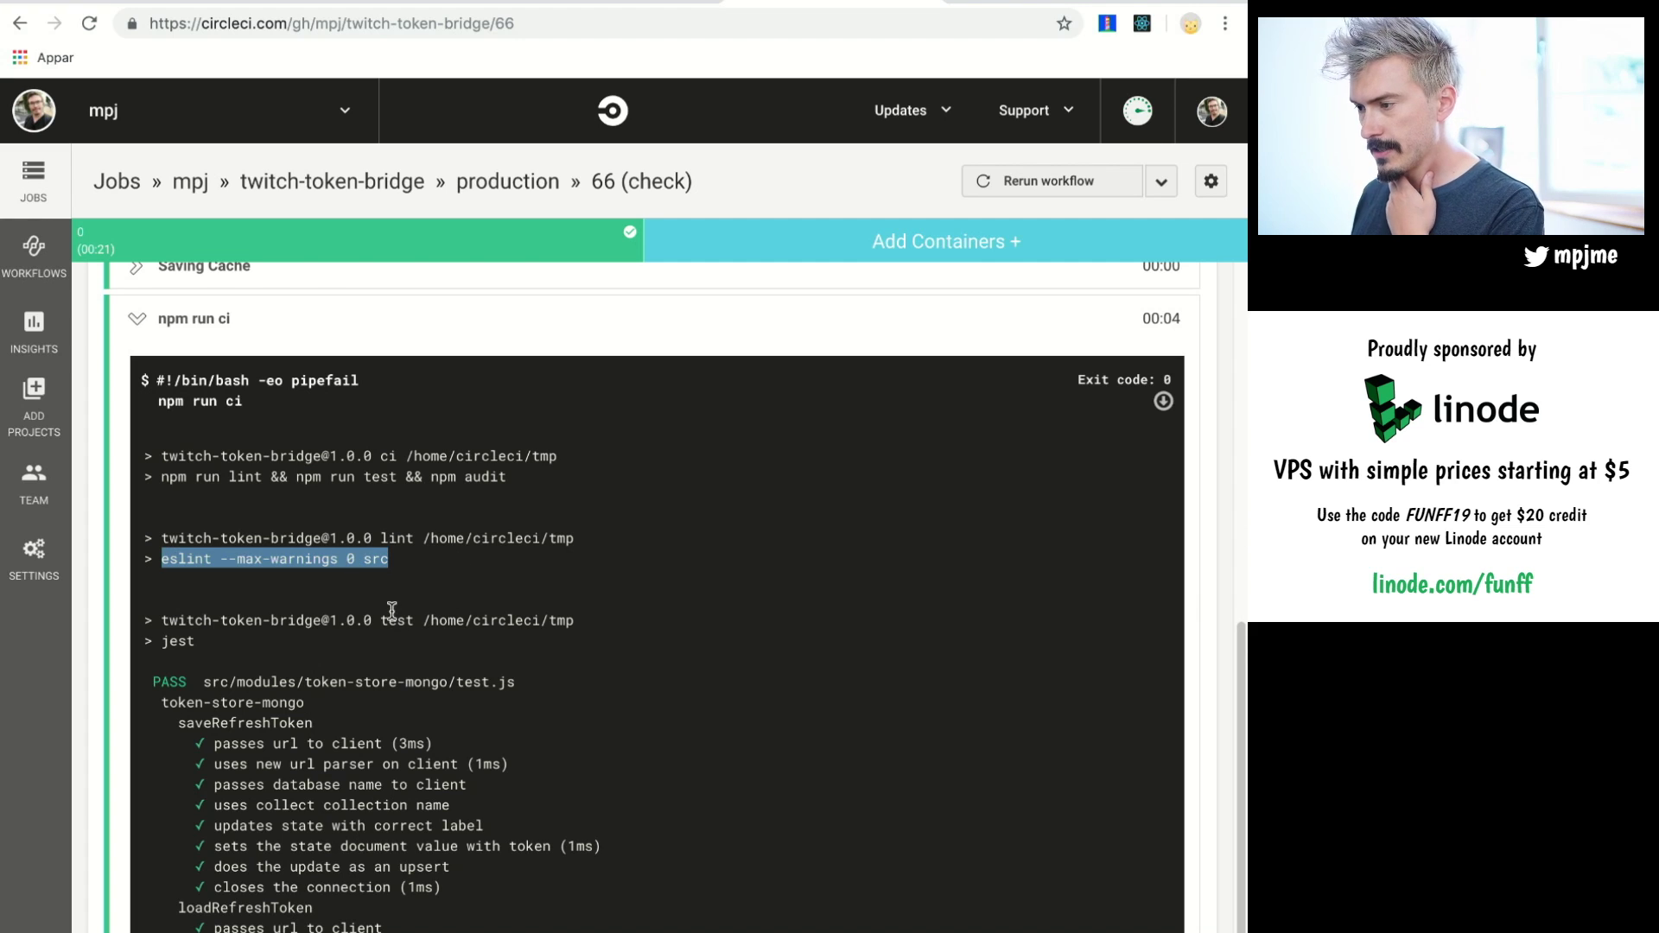
left_click_drag(389, 929, 151, 635)
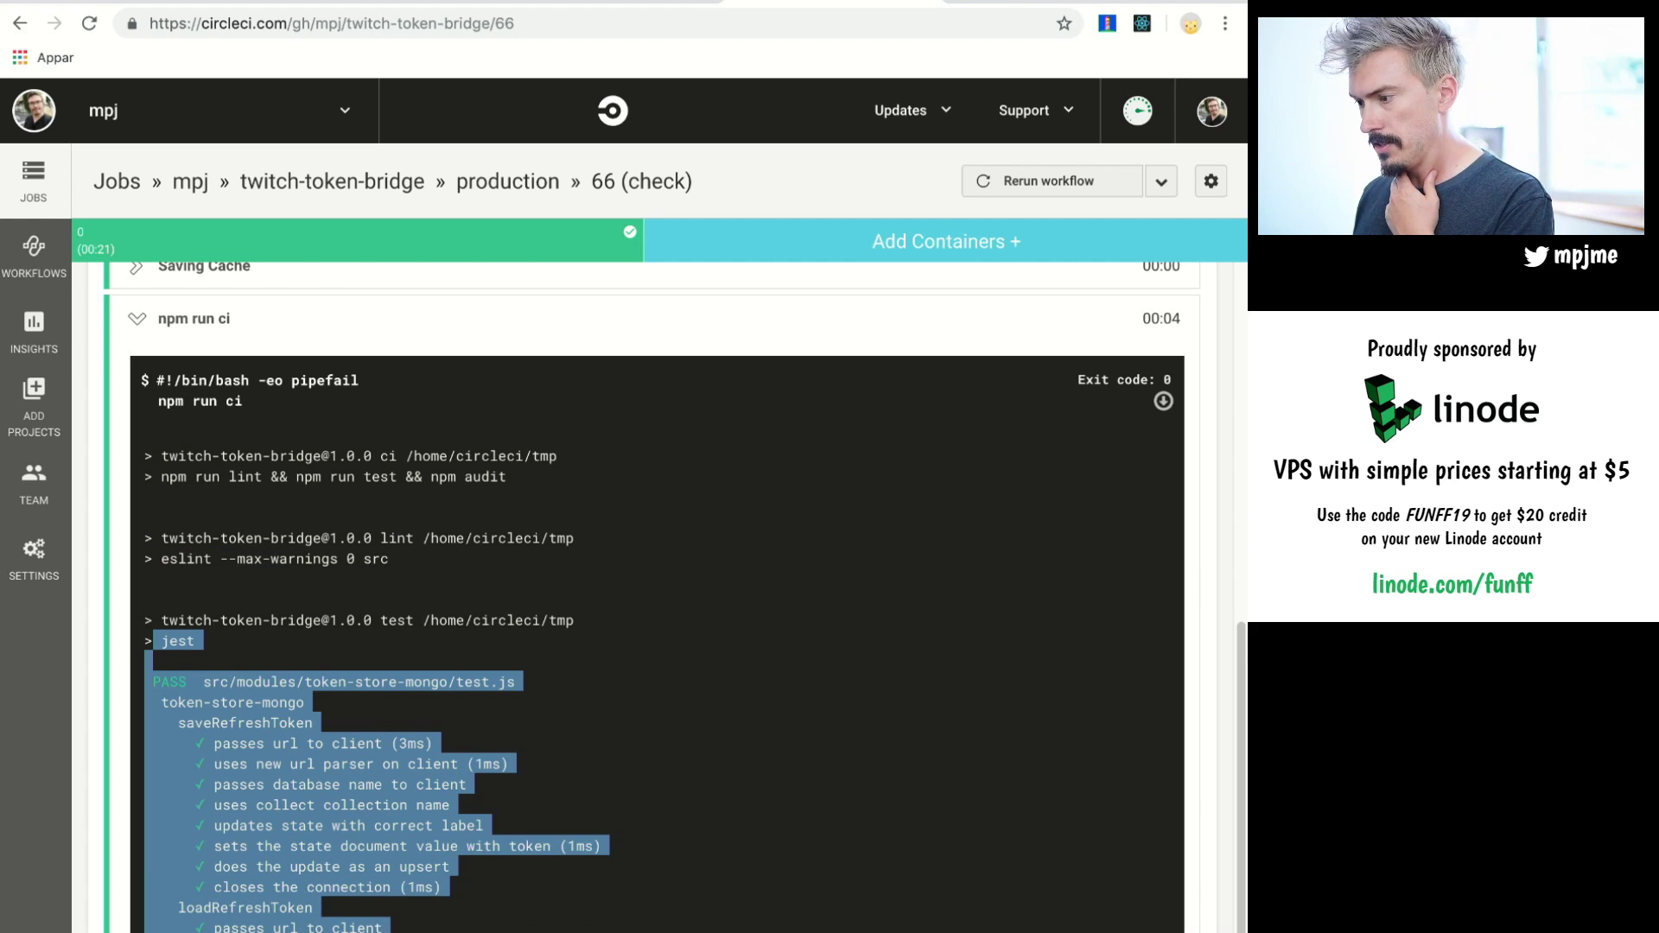
left_click(150, 635)
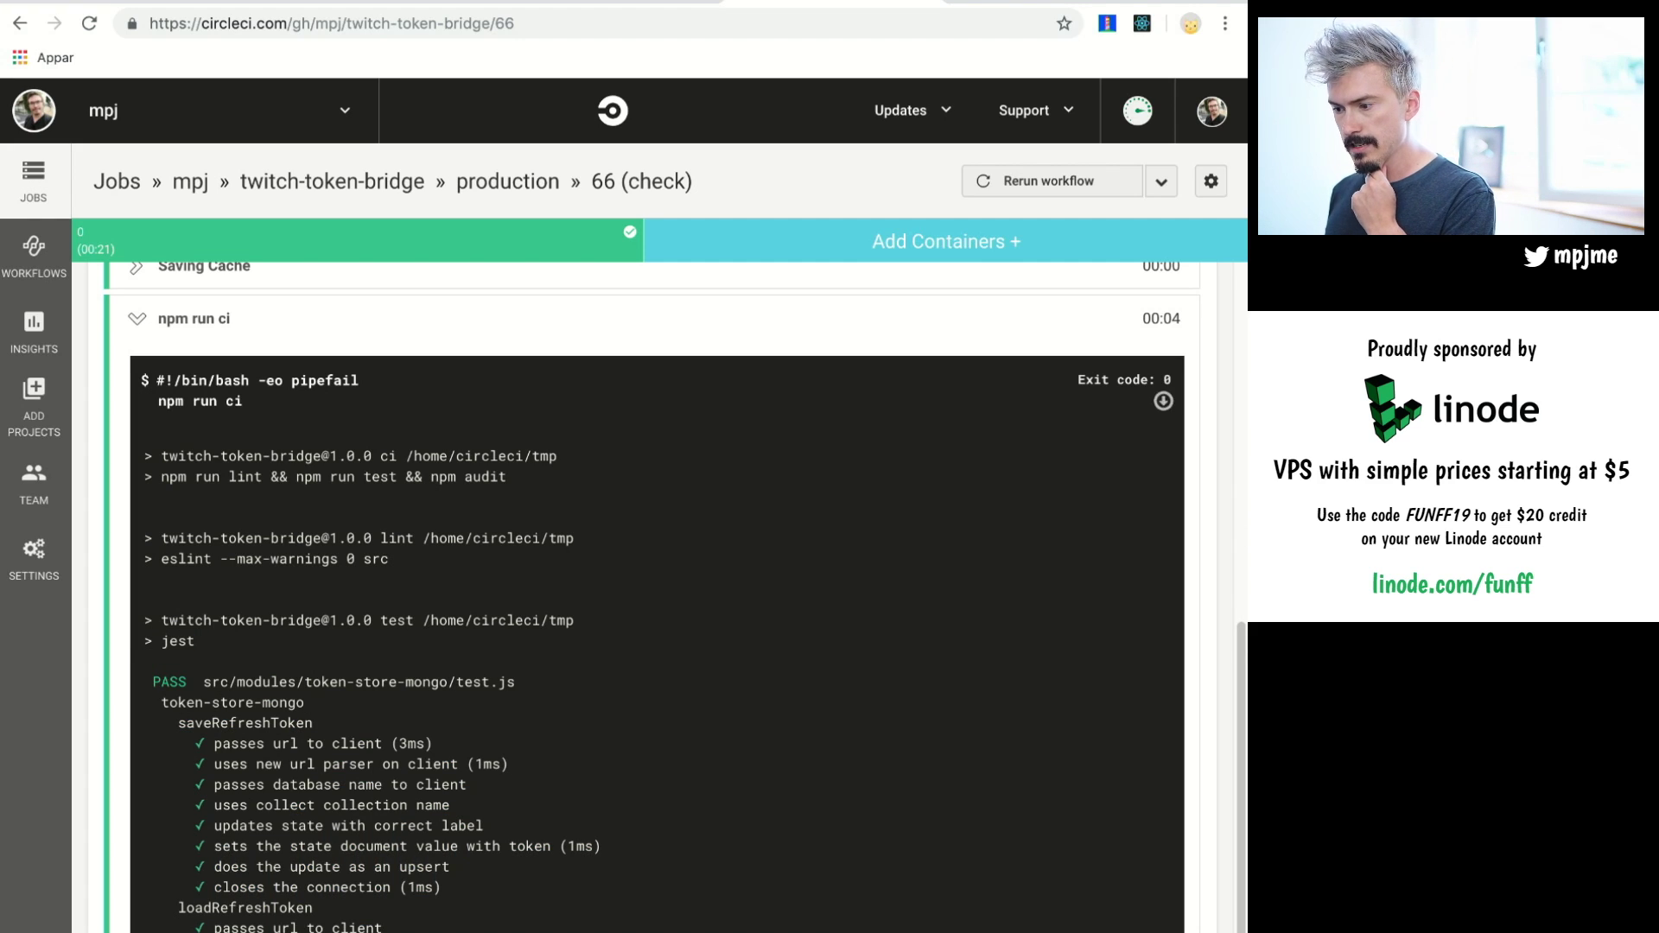
scroll(656, 596, "down", 3)
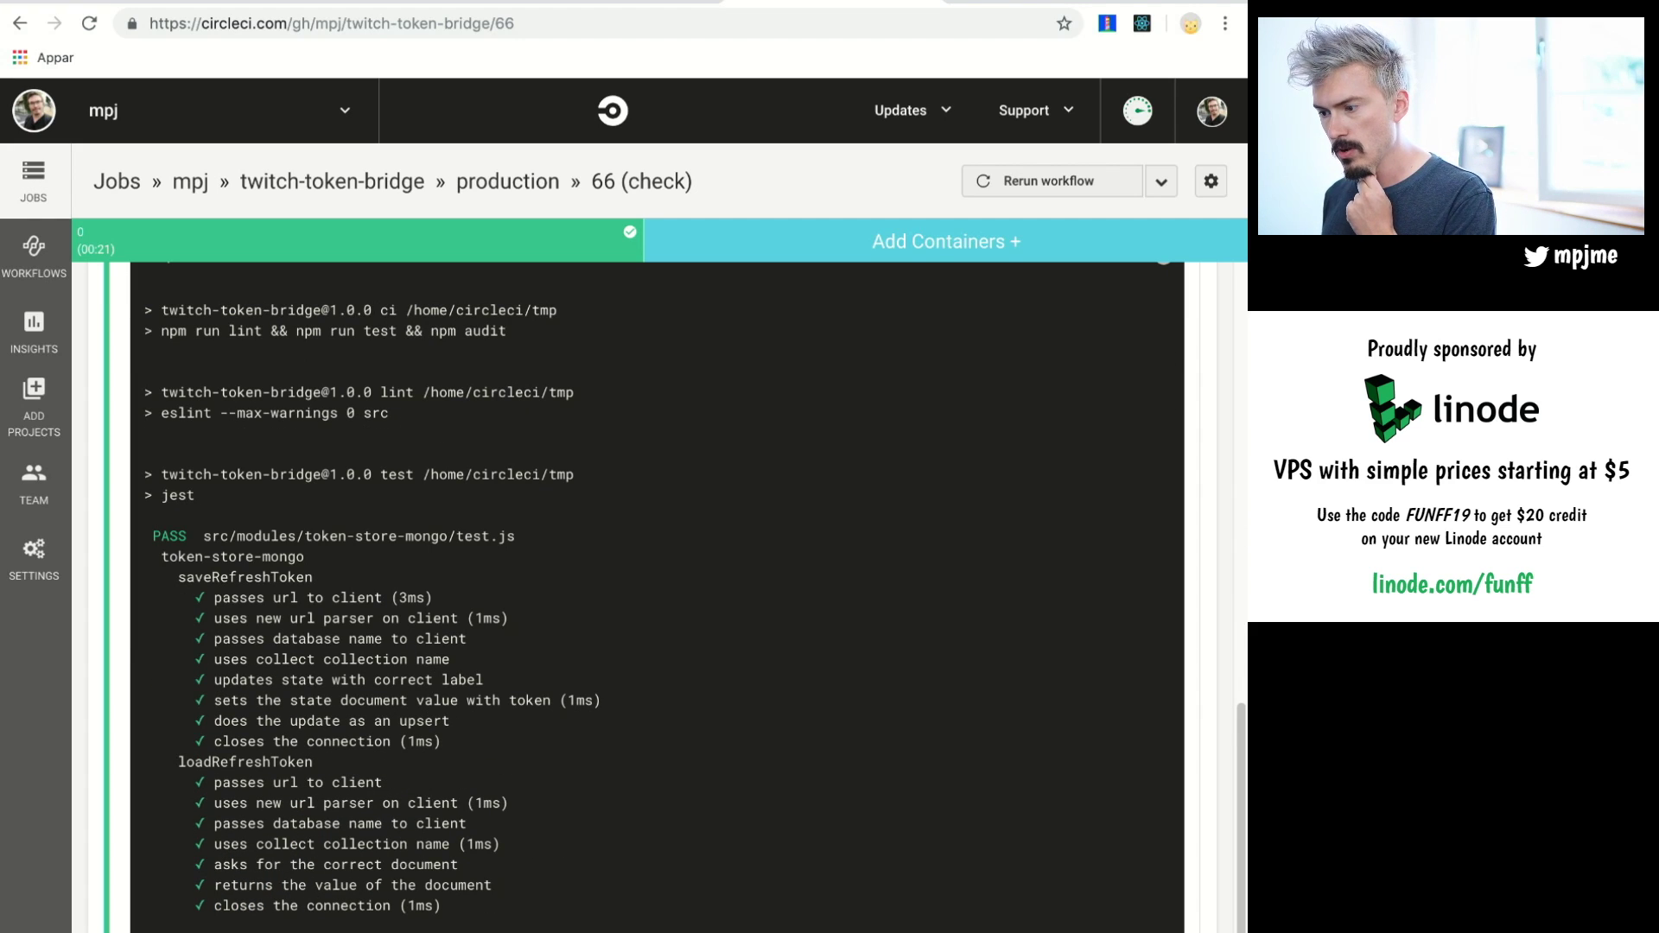
scroll(657, 596, "up", 4)
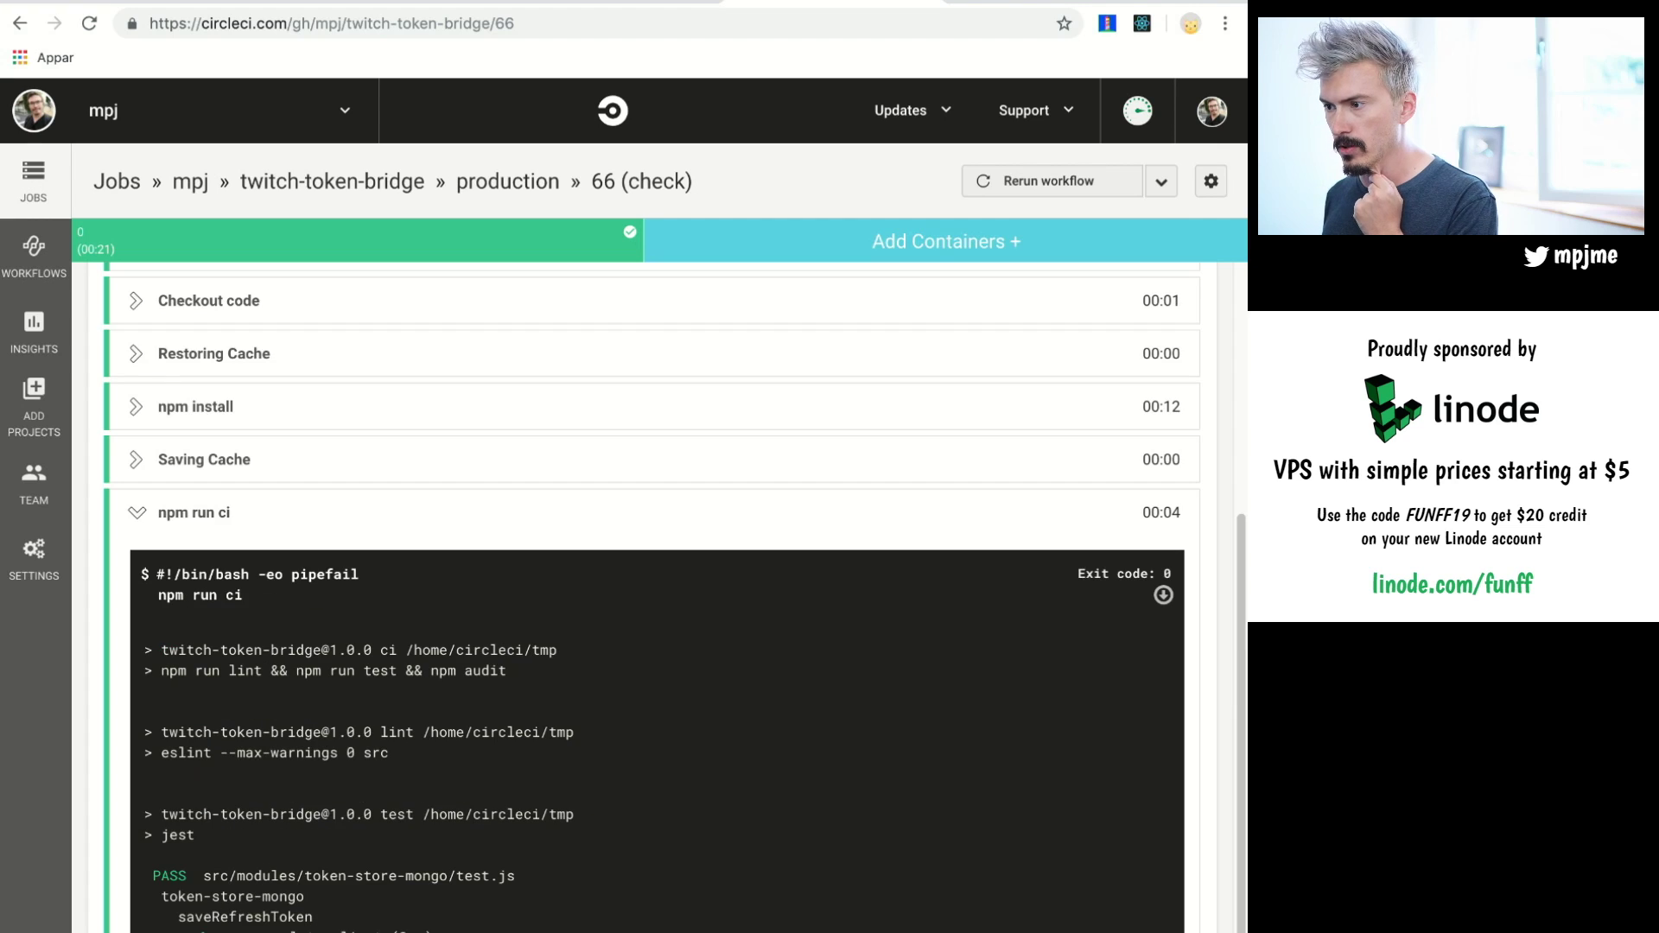
scroll(656, 596, "up", 4)
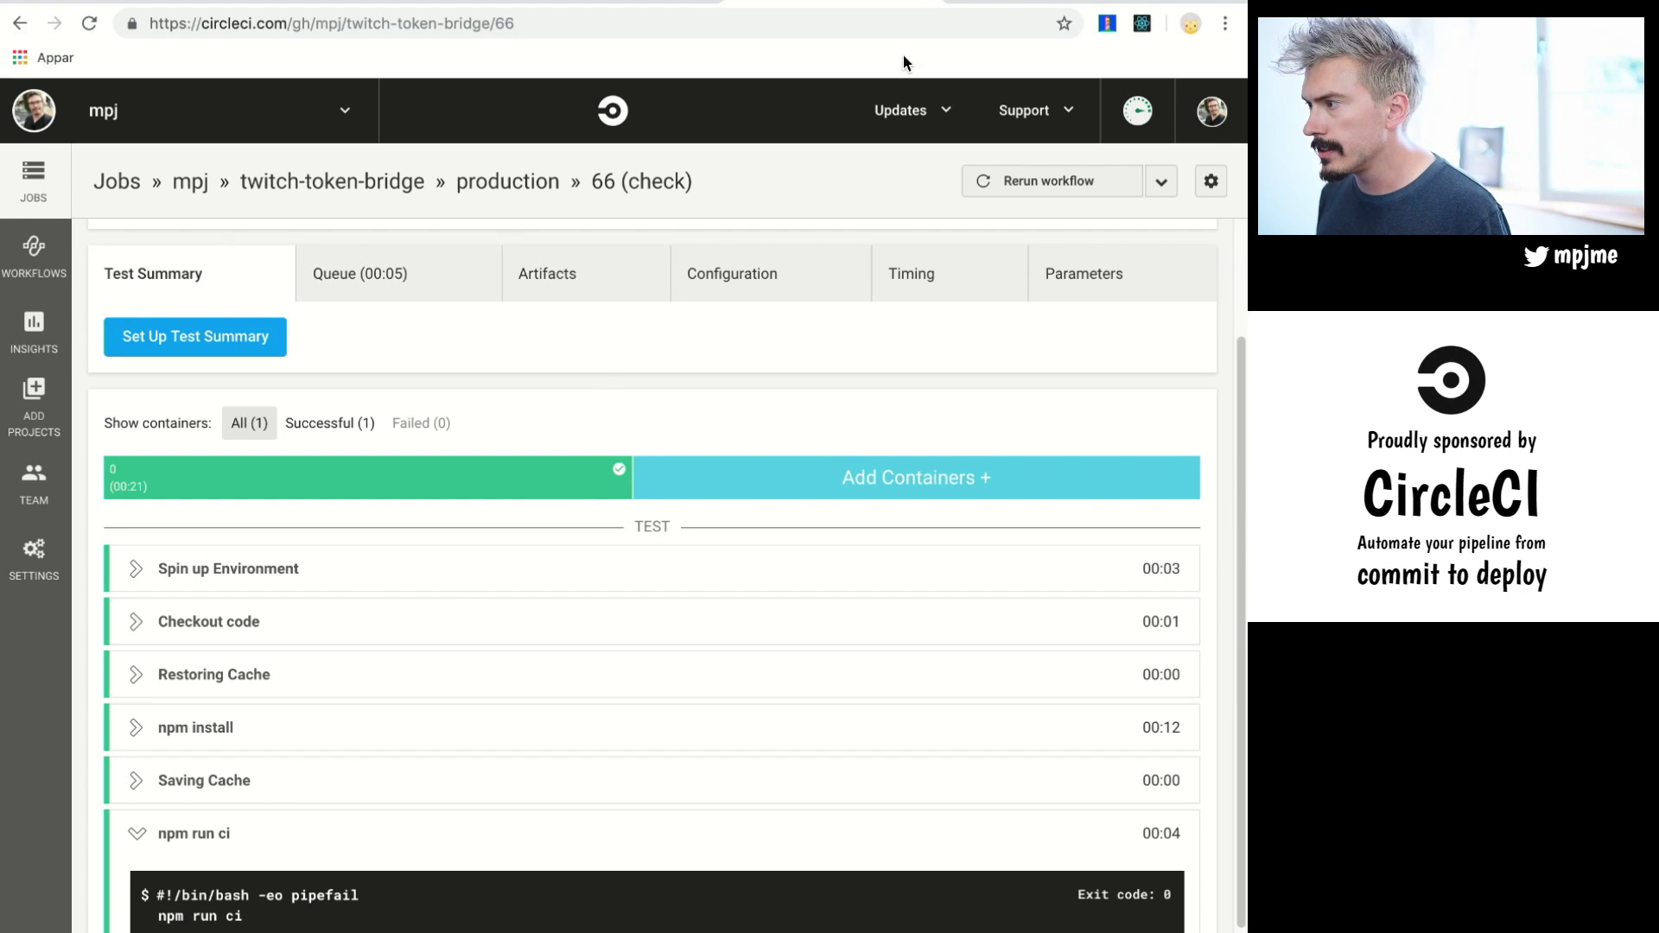
Go back to the production build-n-deploy workflow overview and review its list of jobs.
key("ctrl+tab")
key("ctrl+shift+tab")
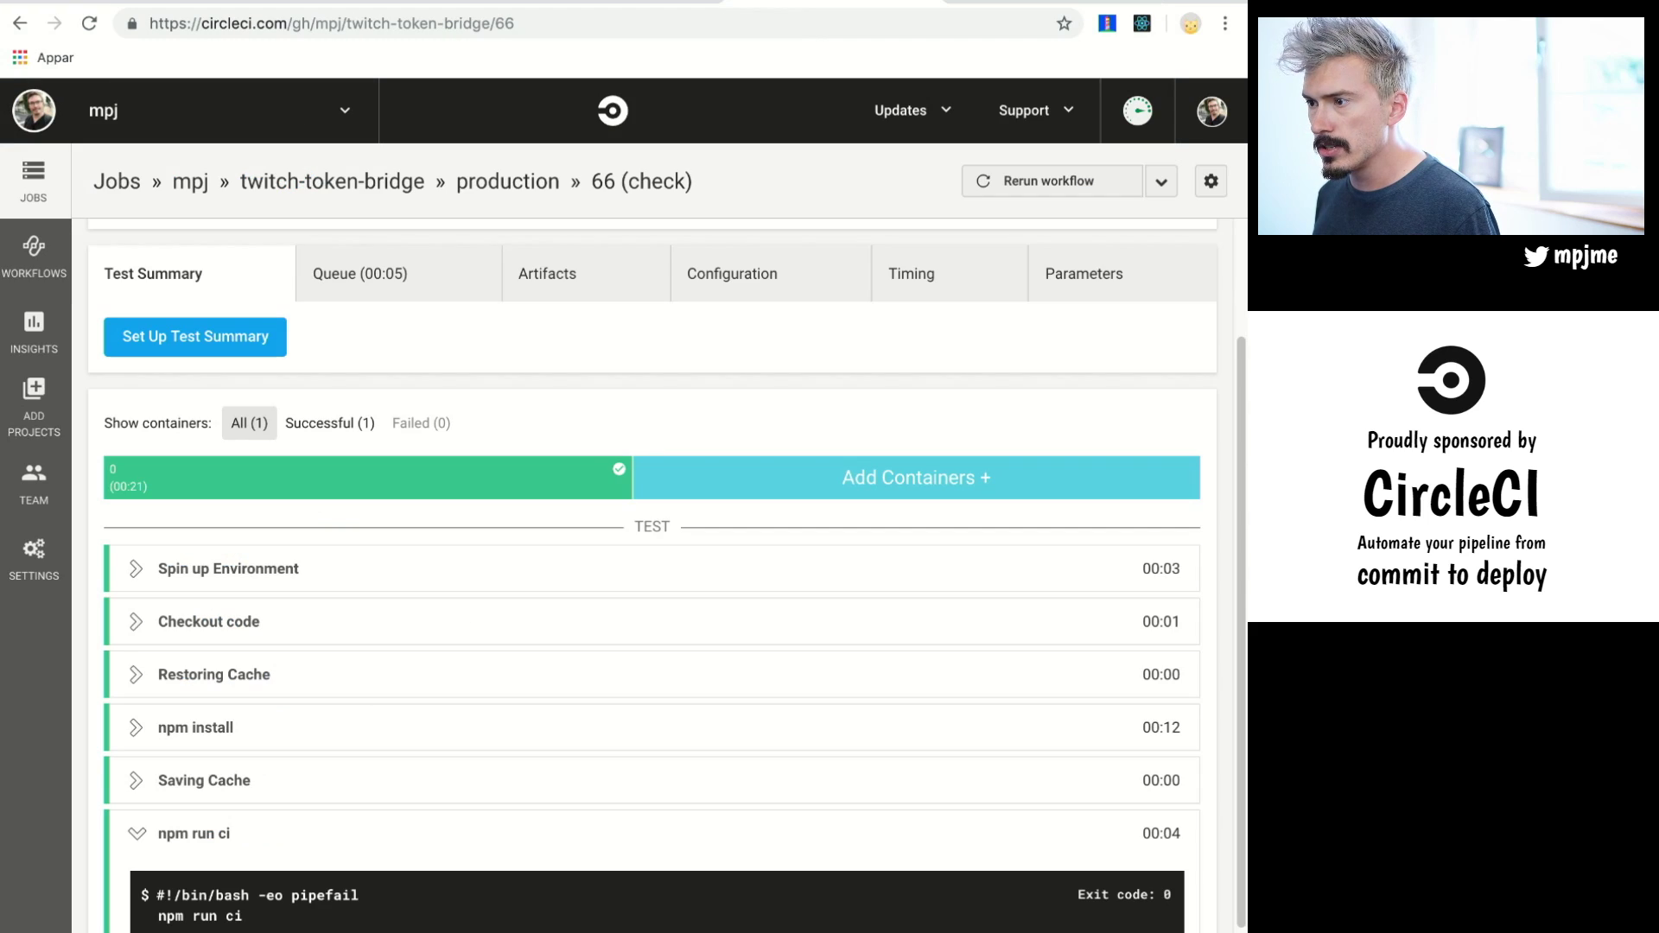
left_click(29, 30)
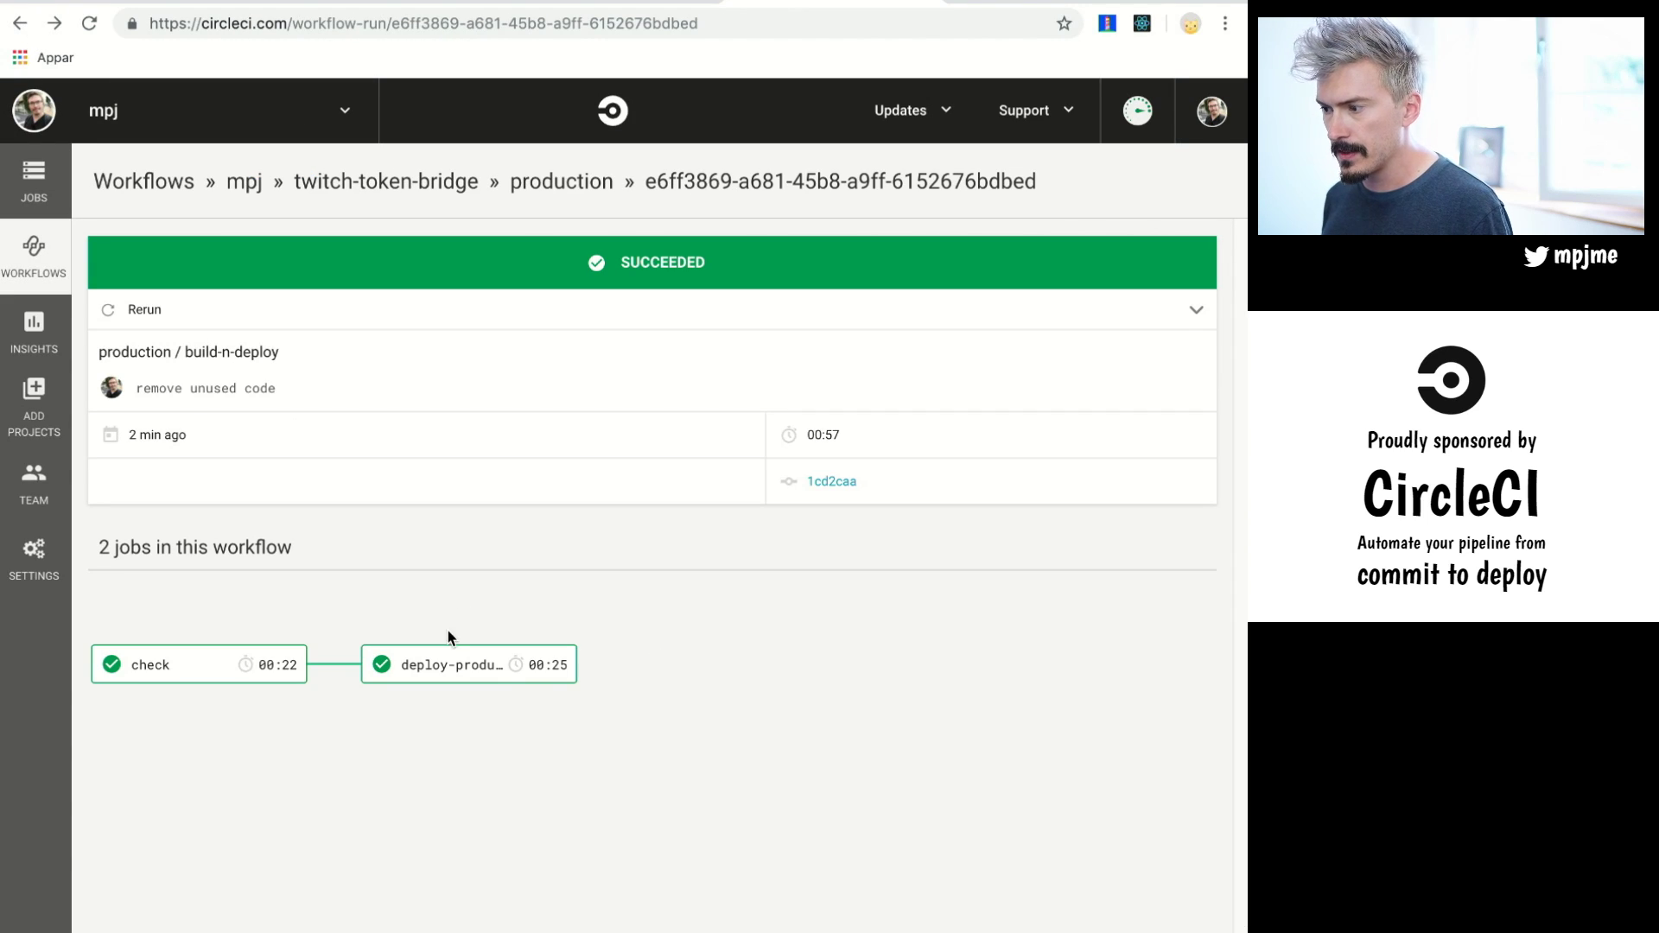
left_click_drag(329, 553, 98, 546)
left_click(103, 549)
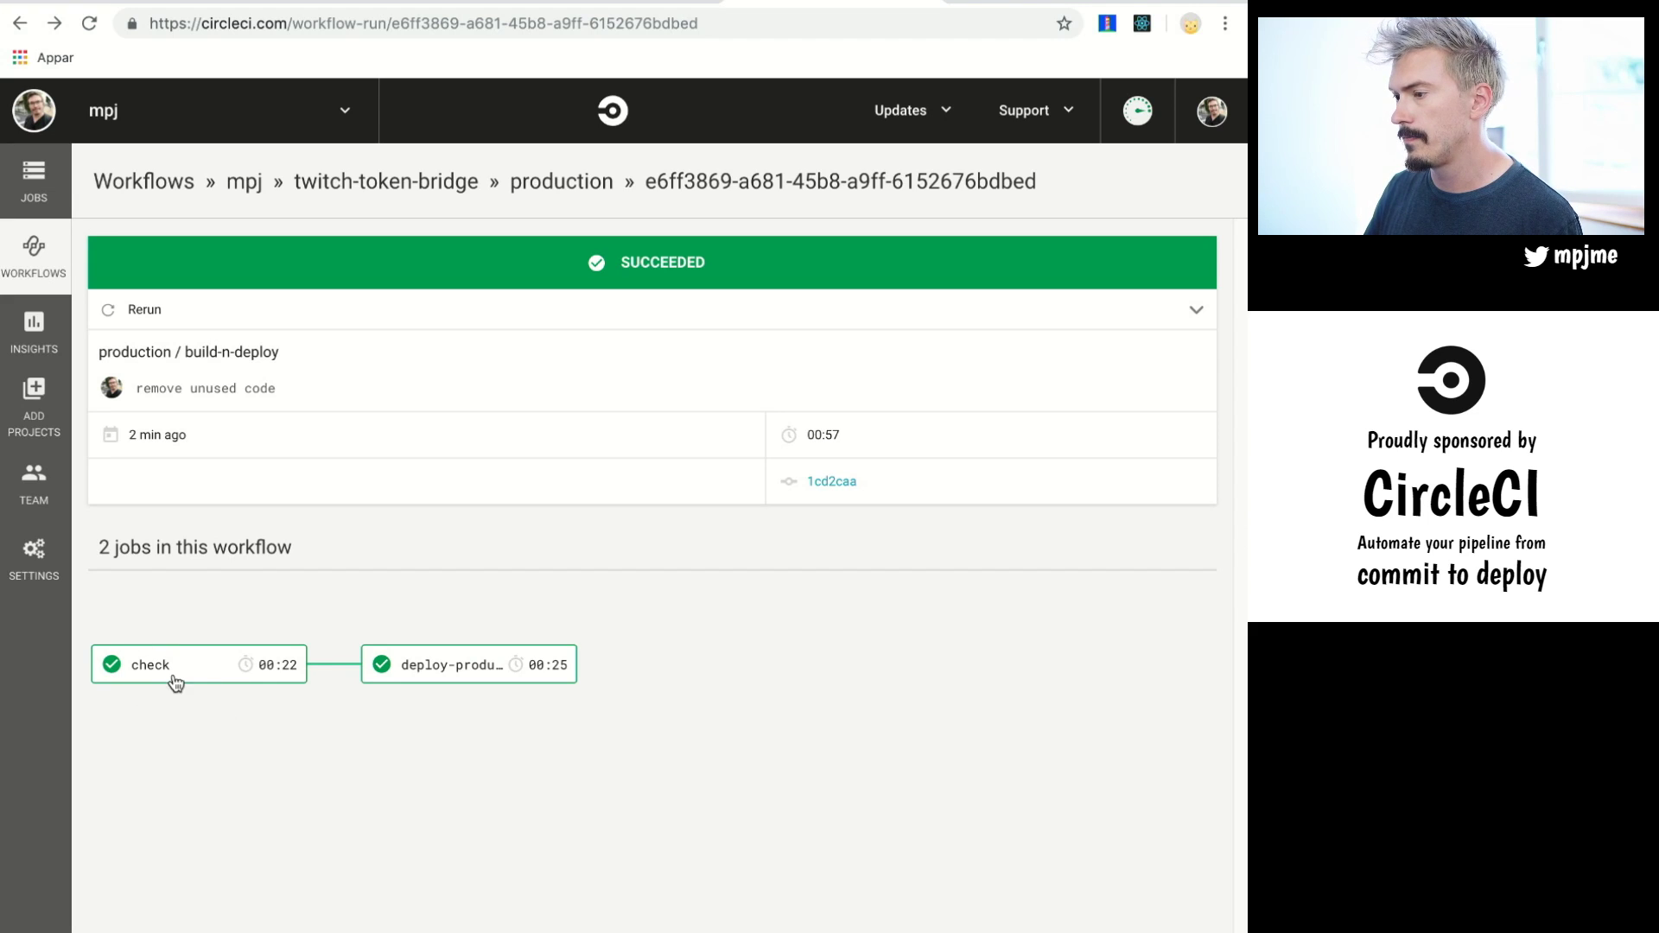
Open the workflow's deploy-production job and inspect its global now install and production deployment steps.
left_click(430, 677)
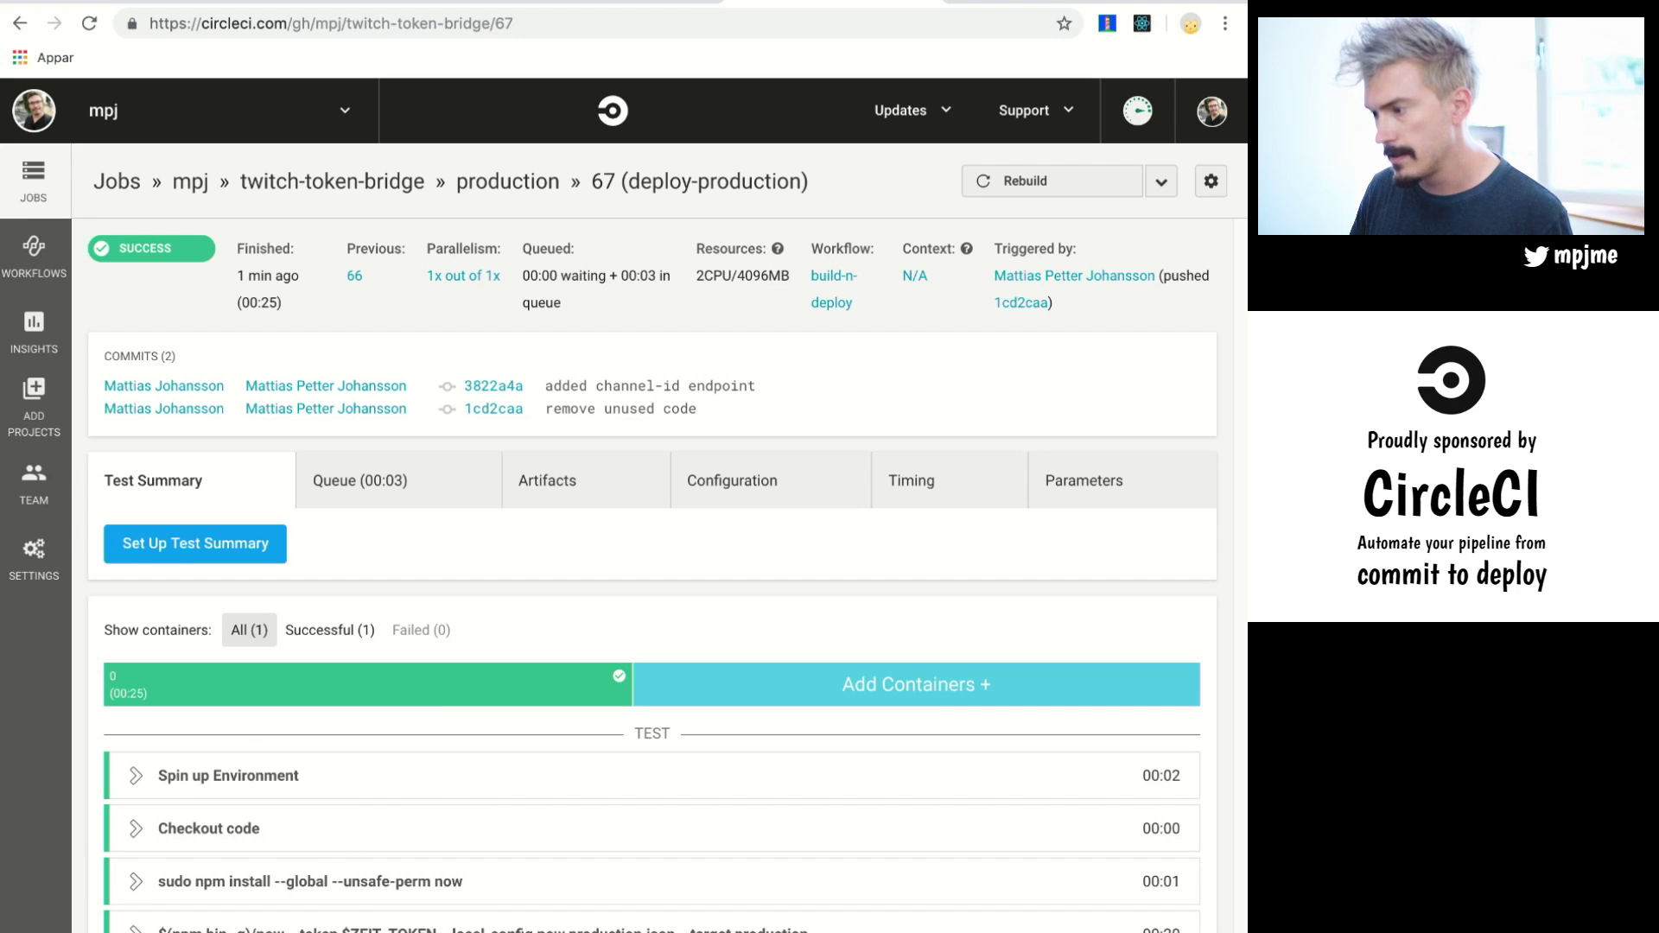
left_click(426, 890)
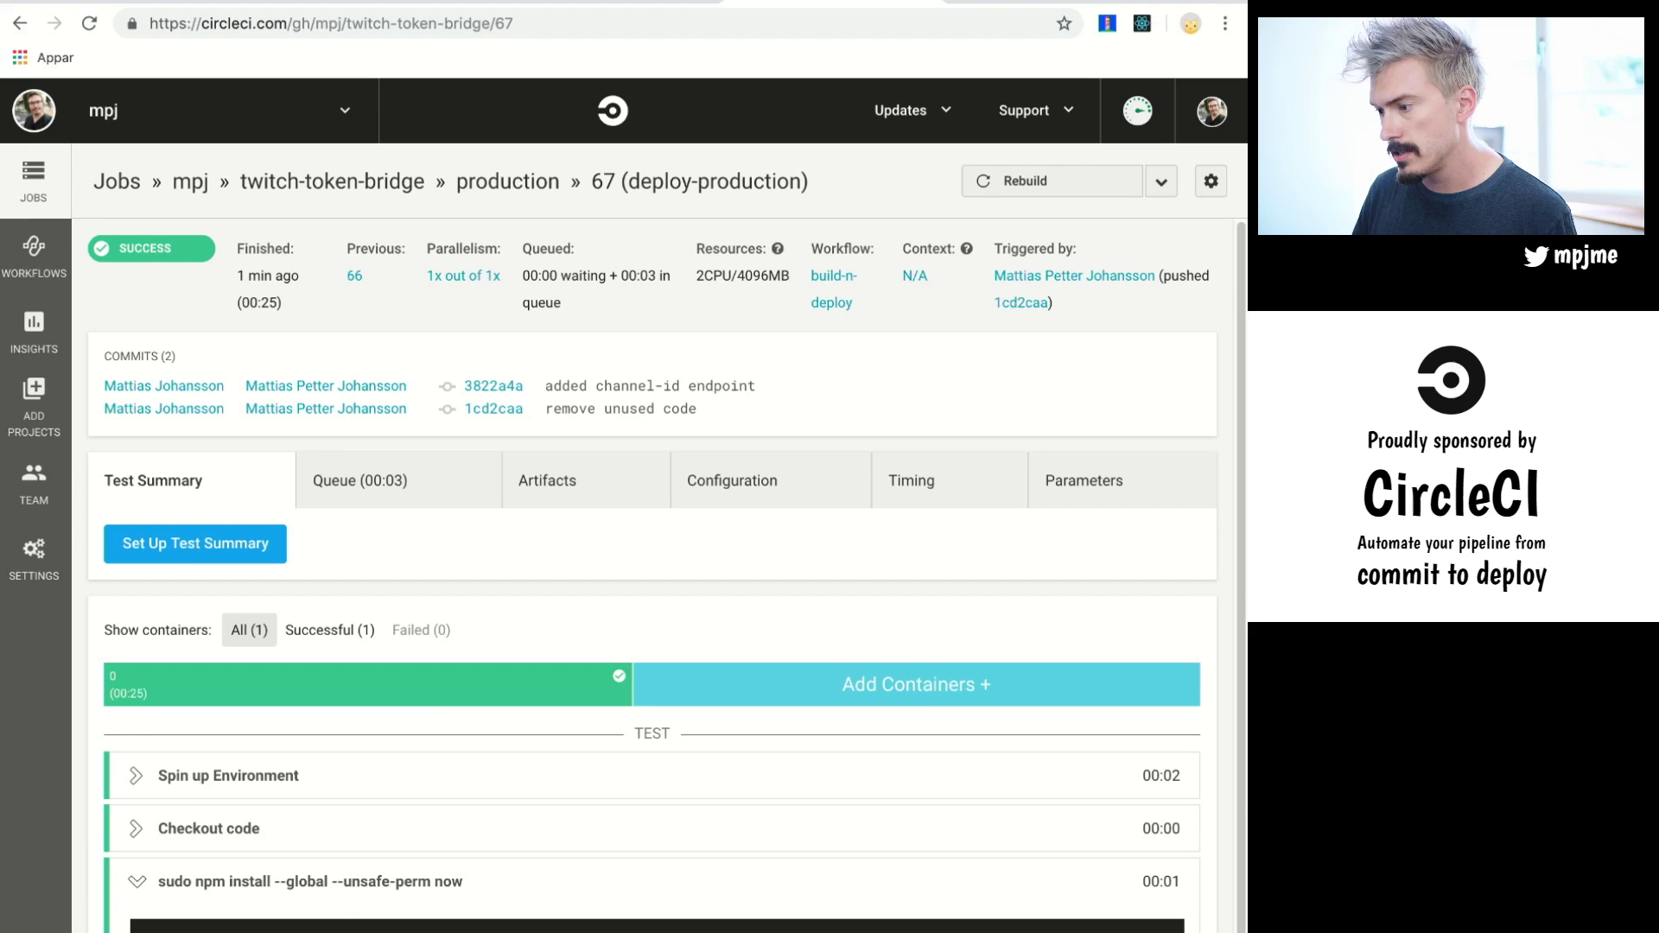
left_click(396, 898)
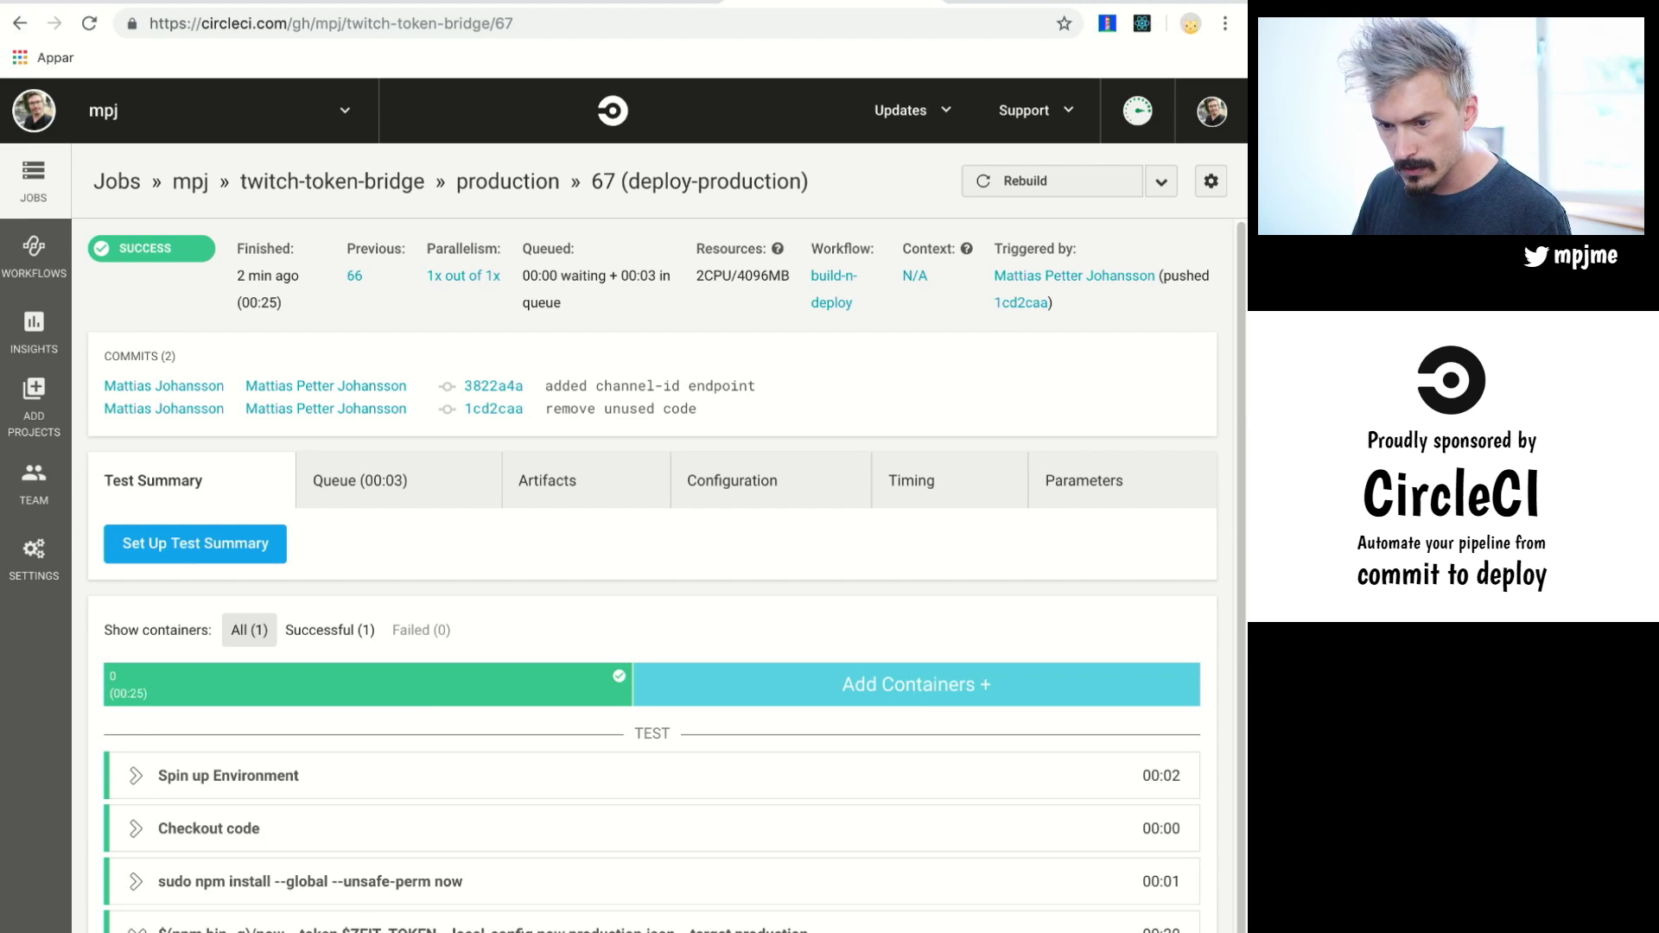
scroll(653, 561, "down", 1)
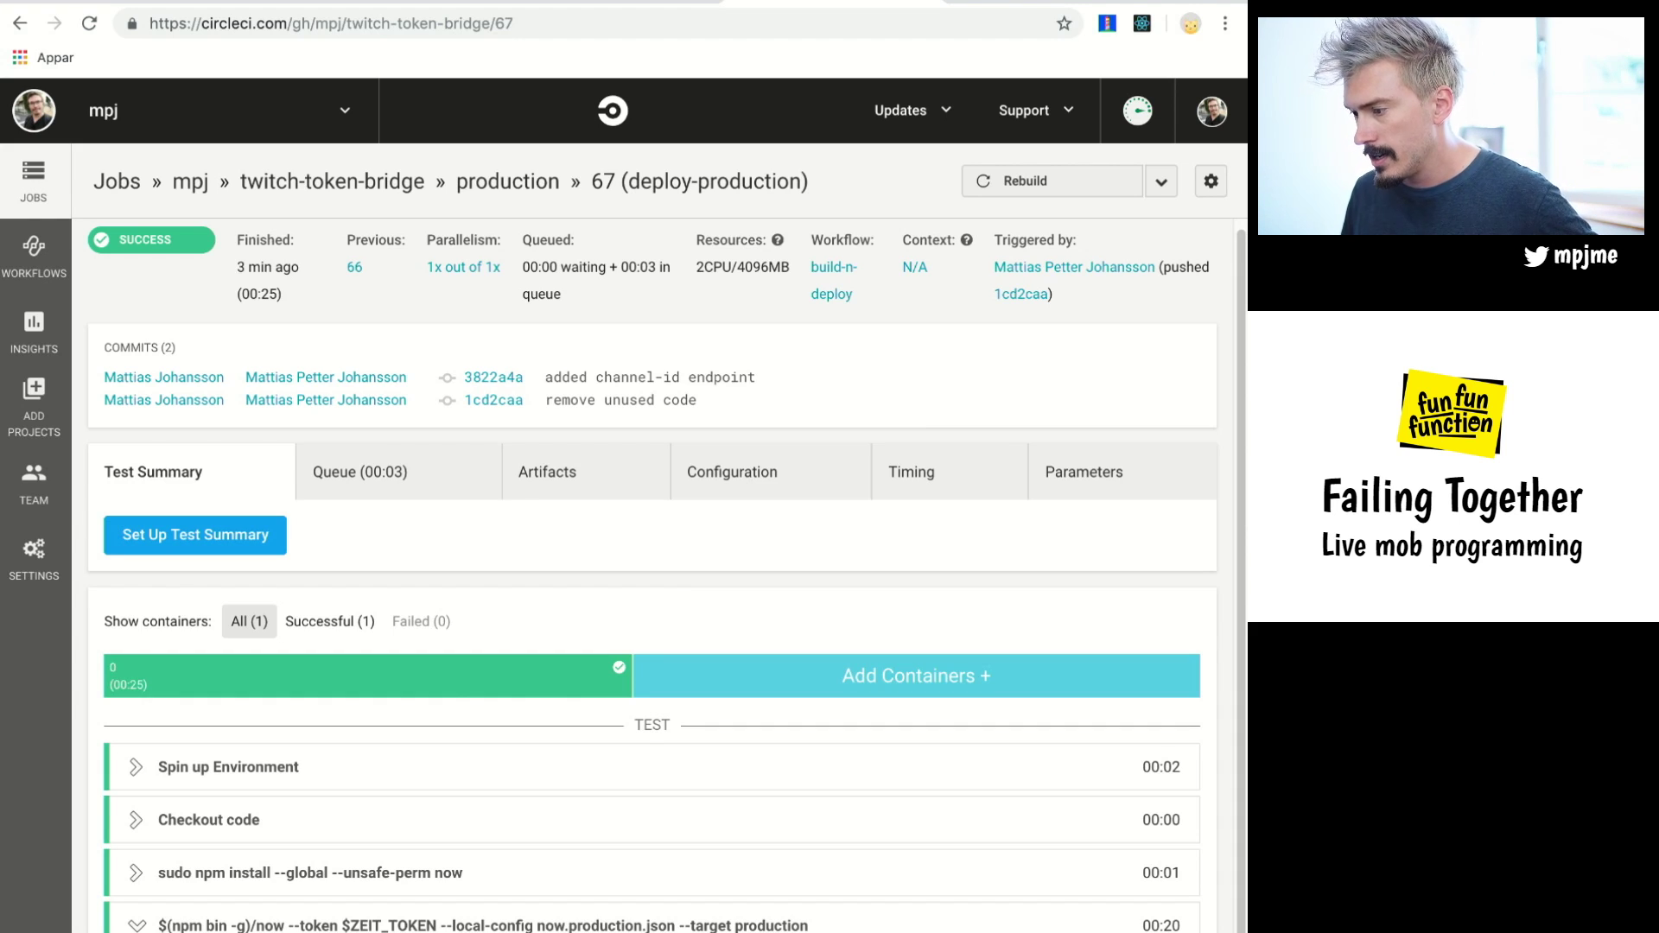
key("ctrl+t")
key("ctrl+v")
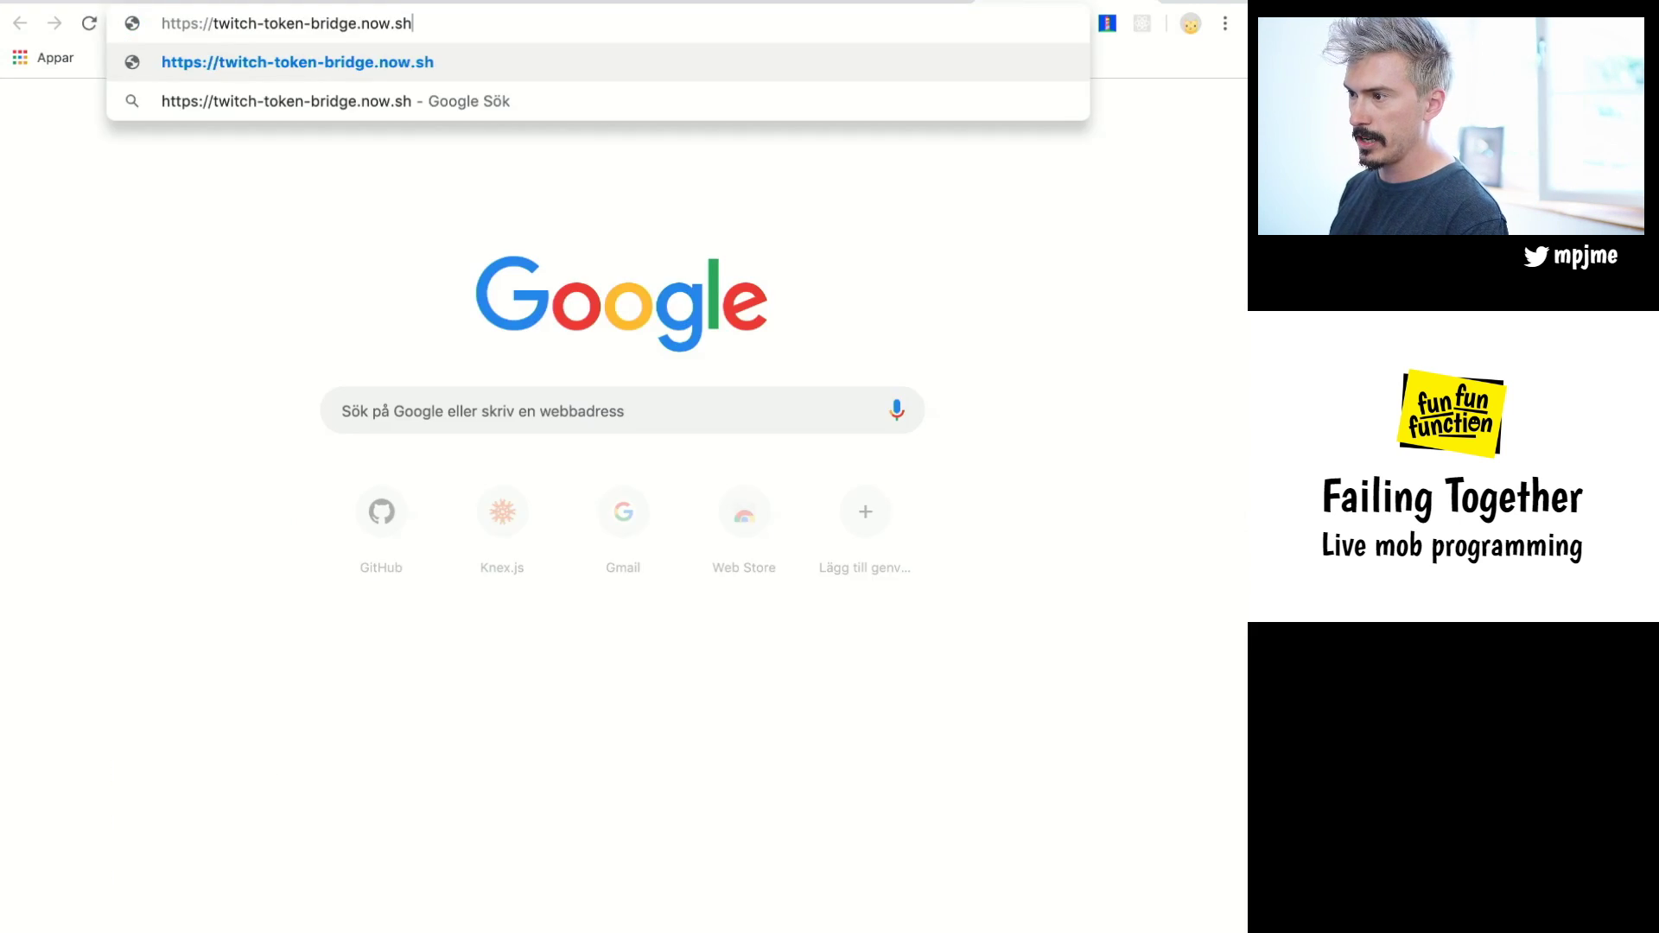
key("Return")
Extend the deployed twitch-token-bridge.now.sh address with the login path and load it.
left_click(439, 19)
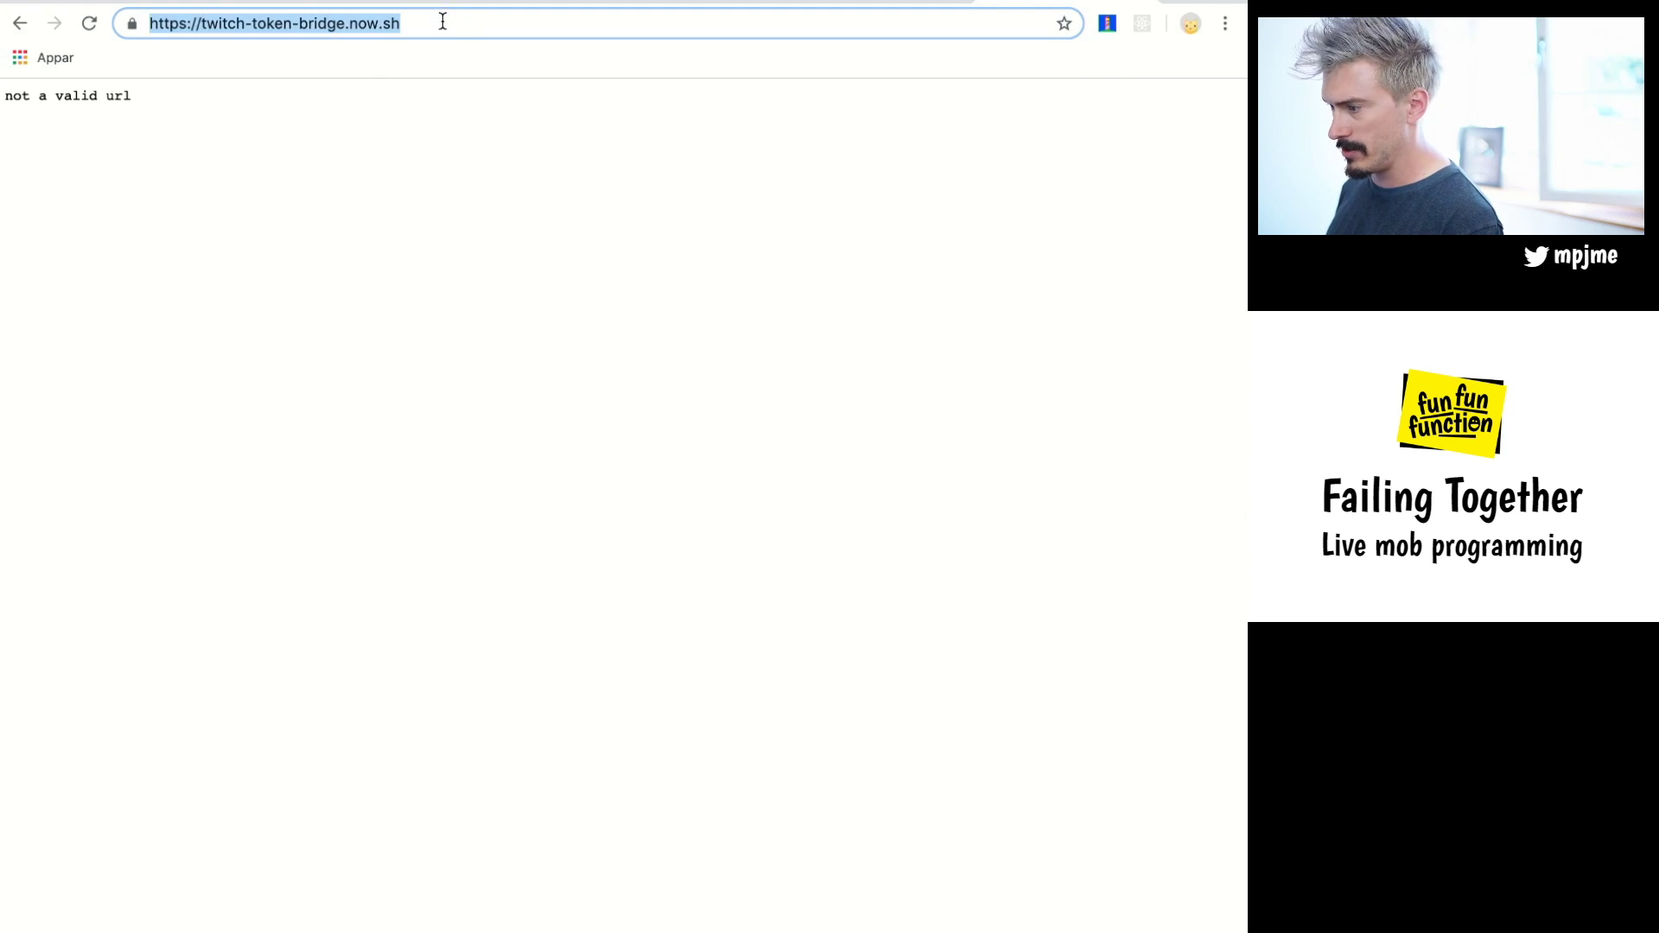
left_click(472, 19)
type("/glo")
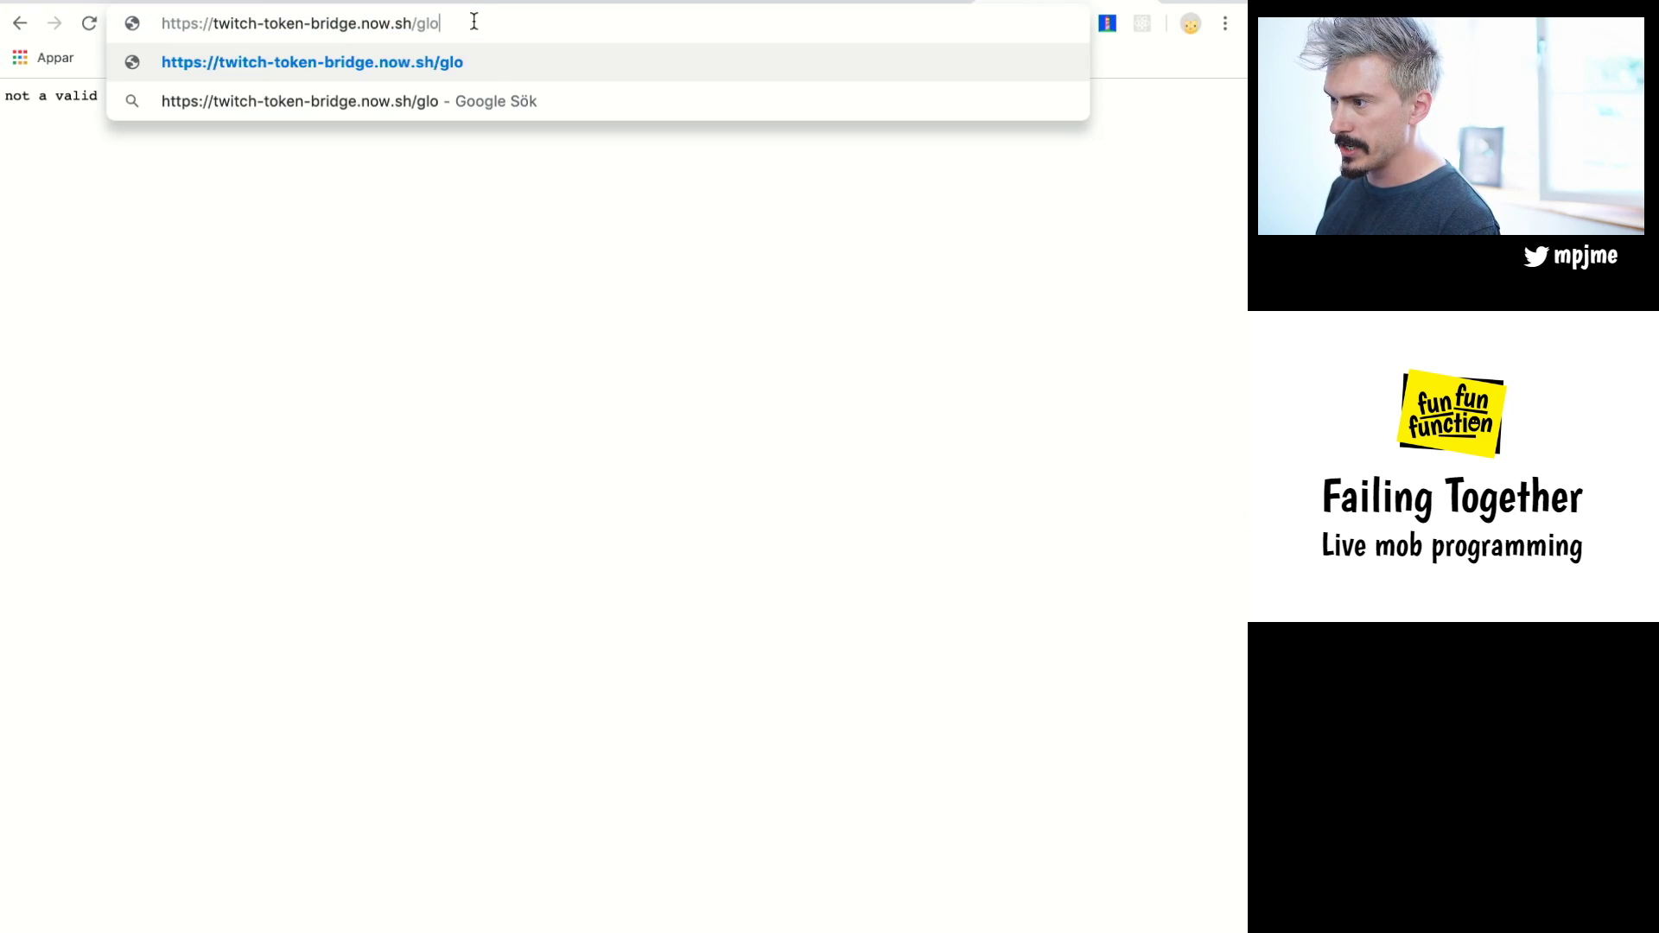
key("BackSpace")
key("BackSpace")
key("BackSpace")
type("lon")
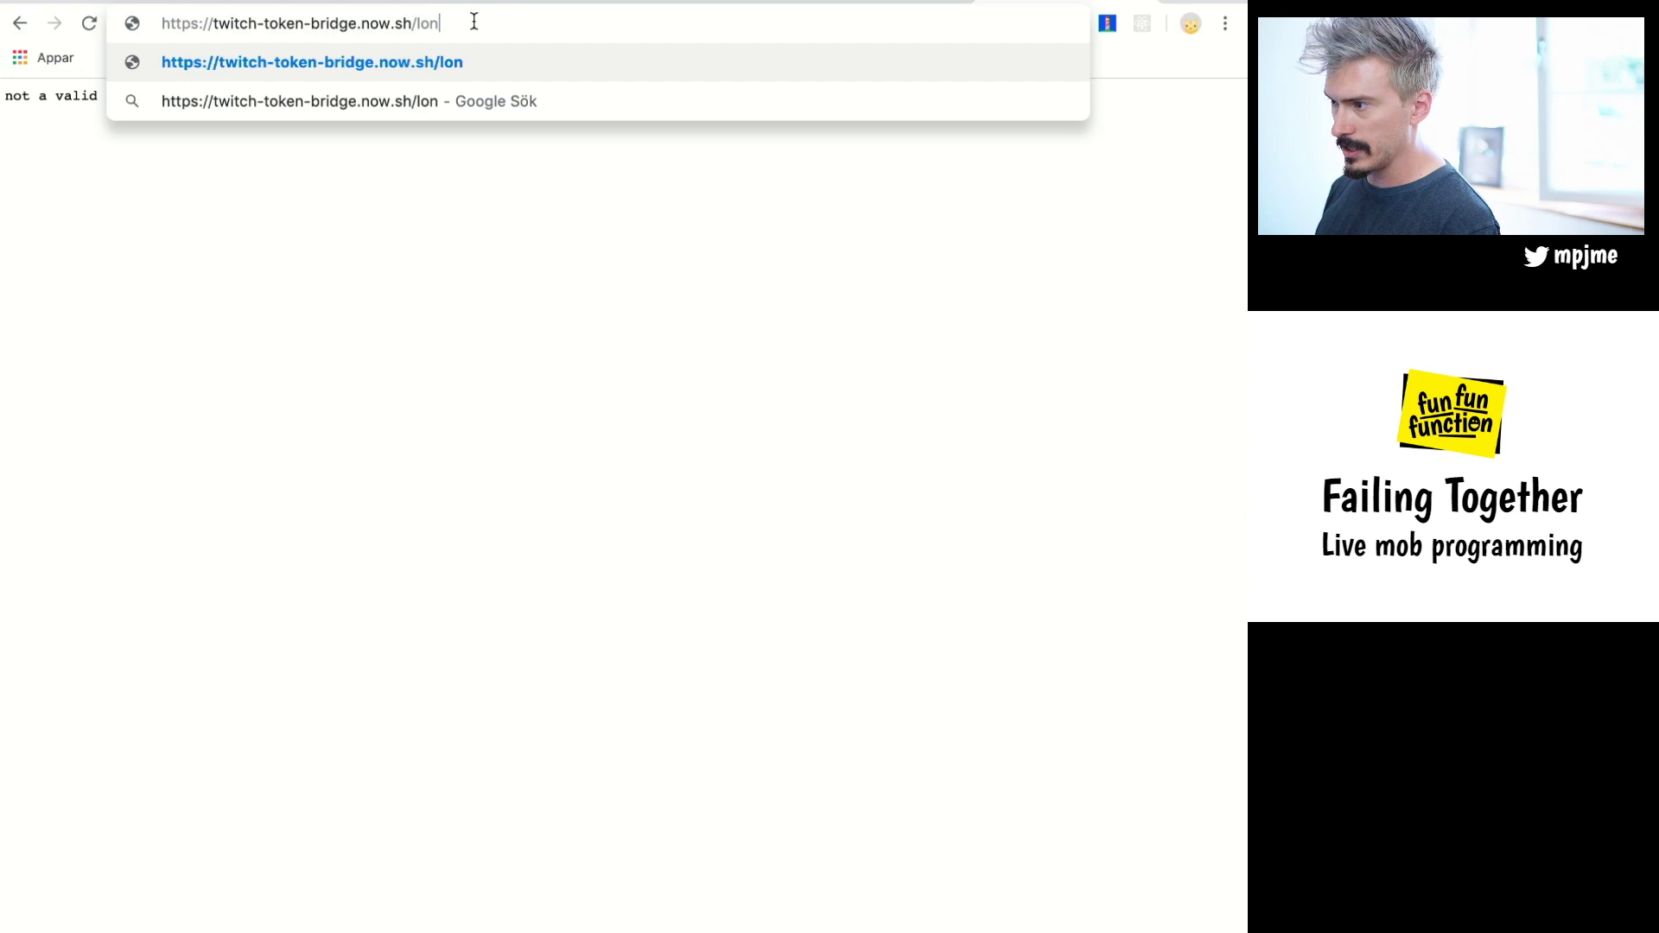
type("in")
key("Return")
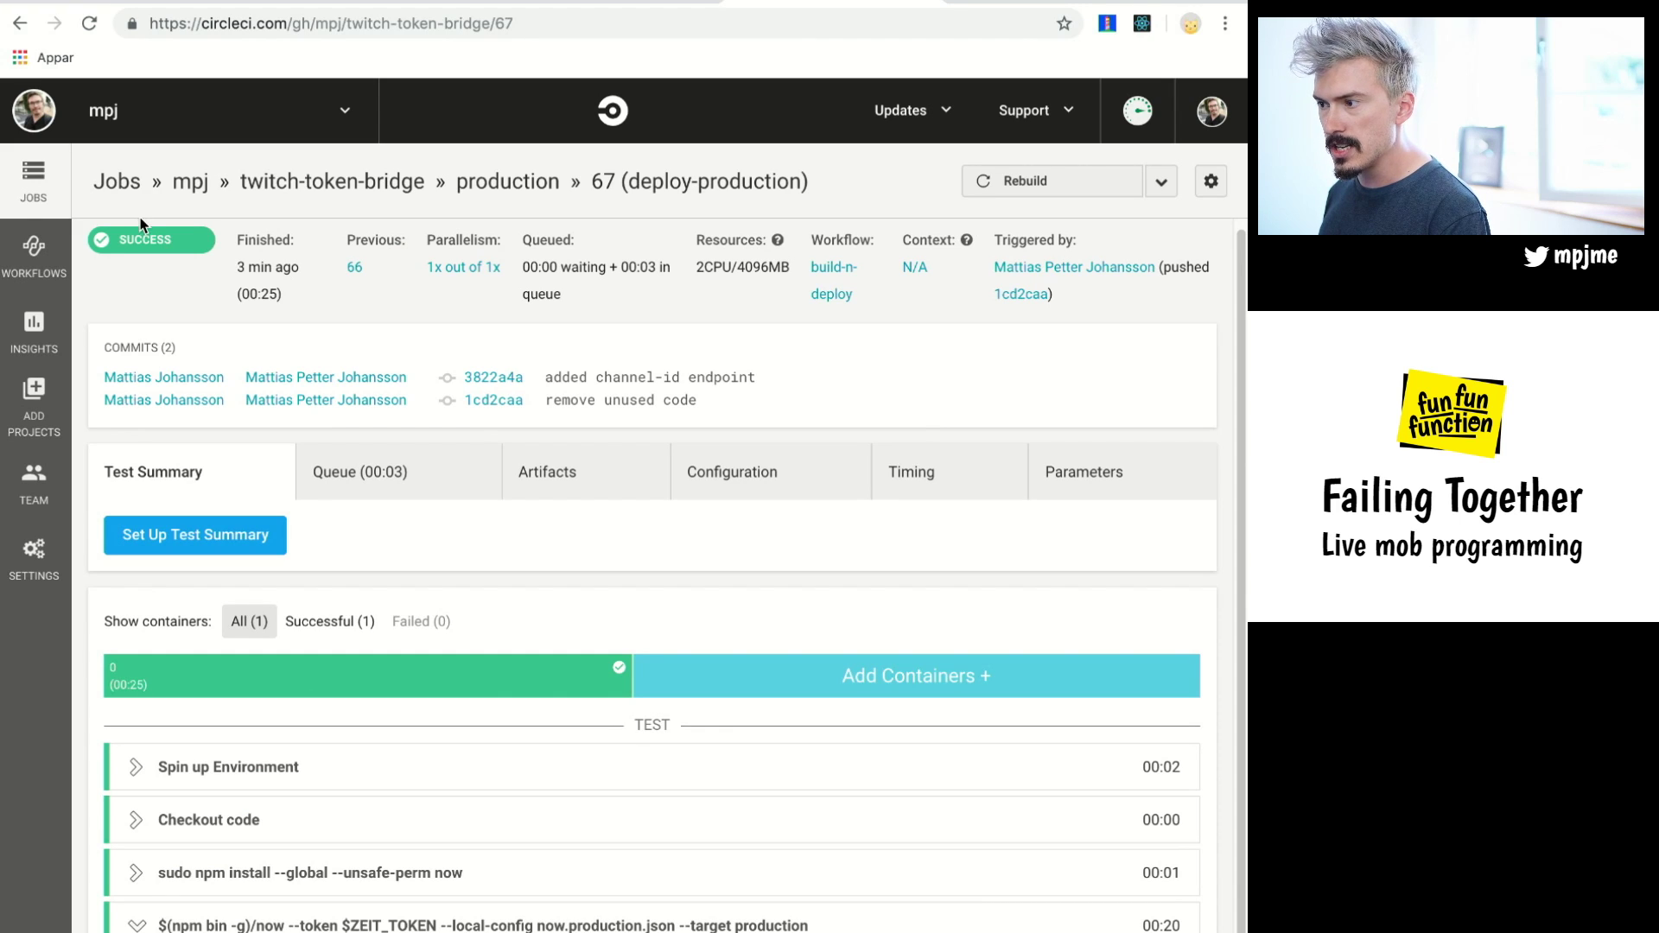
Back in CircleCI, view the production branch's job list and reopen deploy-production job #67.
left_click(479, 183)
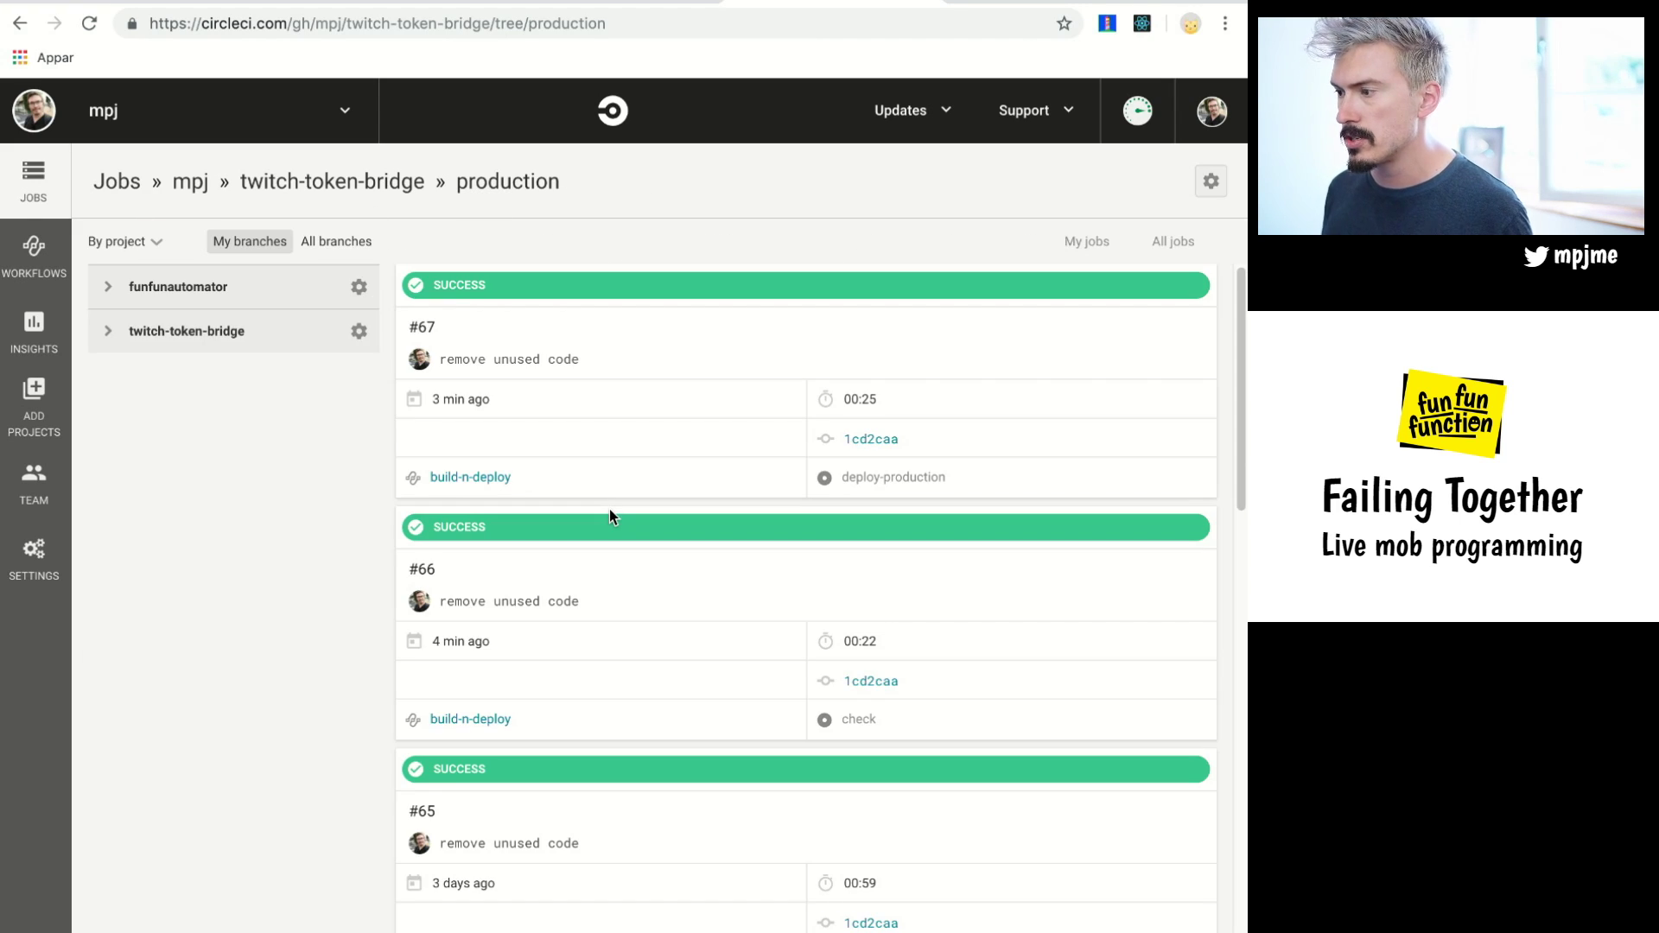
left_click(503, 326)
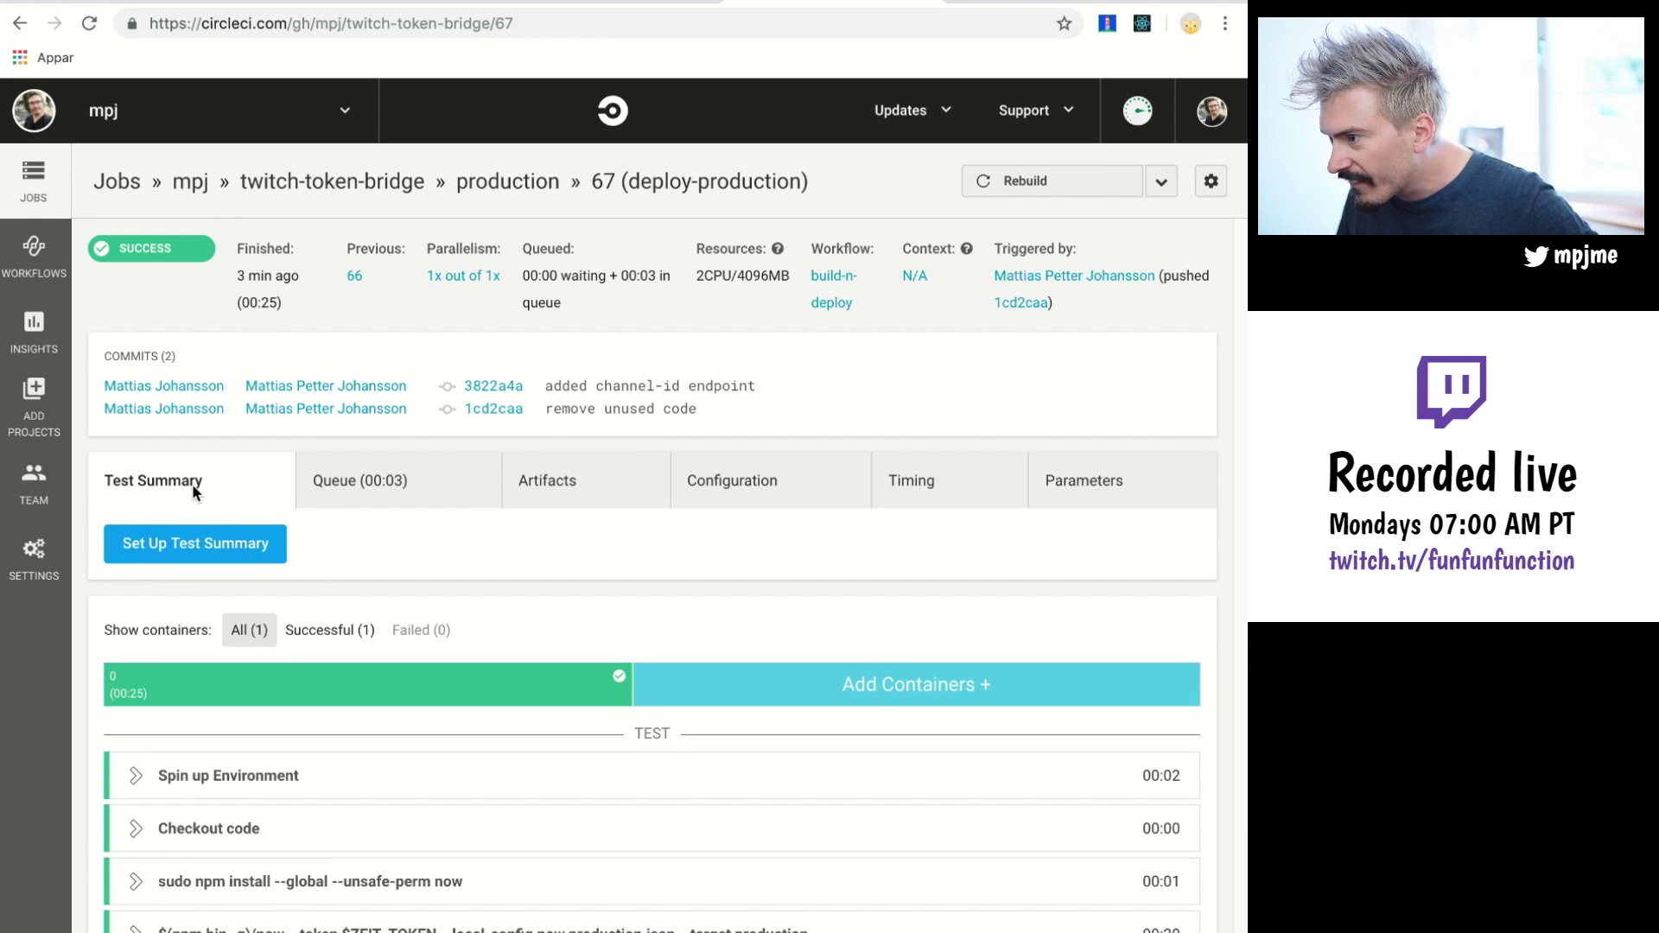
left_click(530, 185)
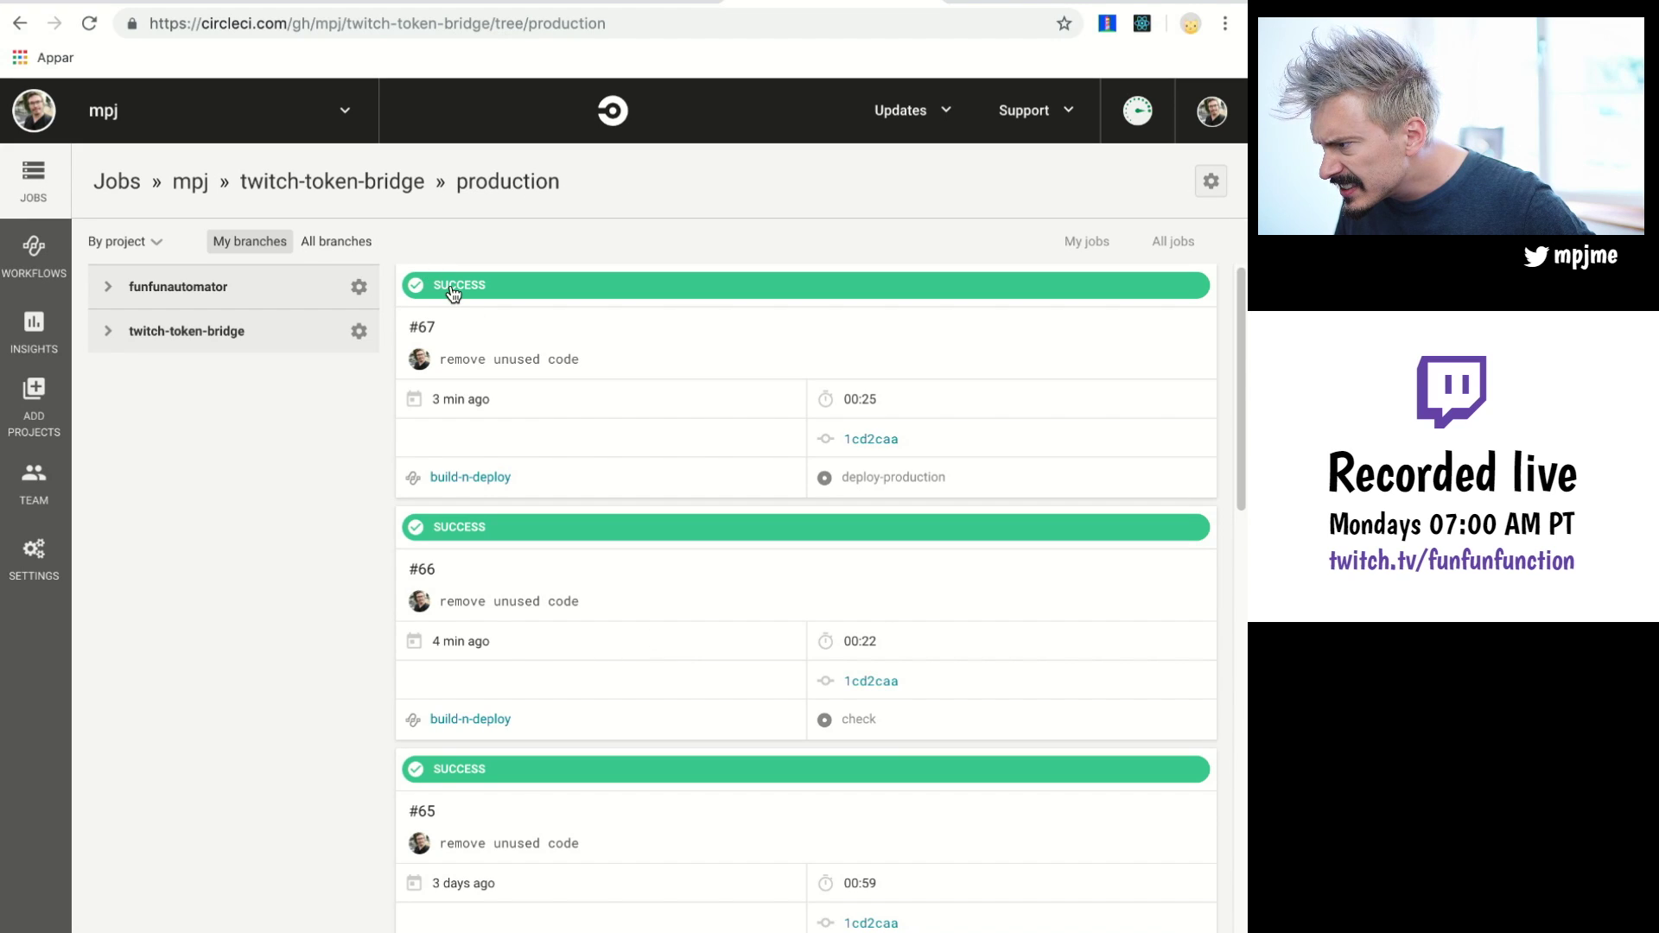
left_click(451, 292)
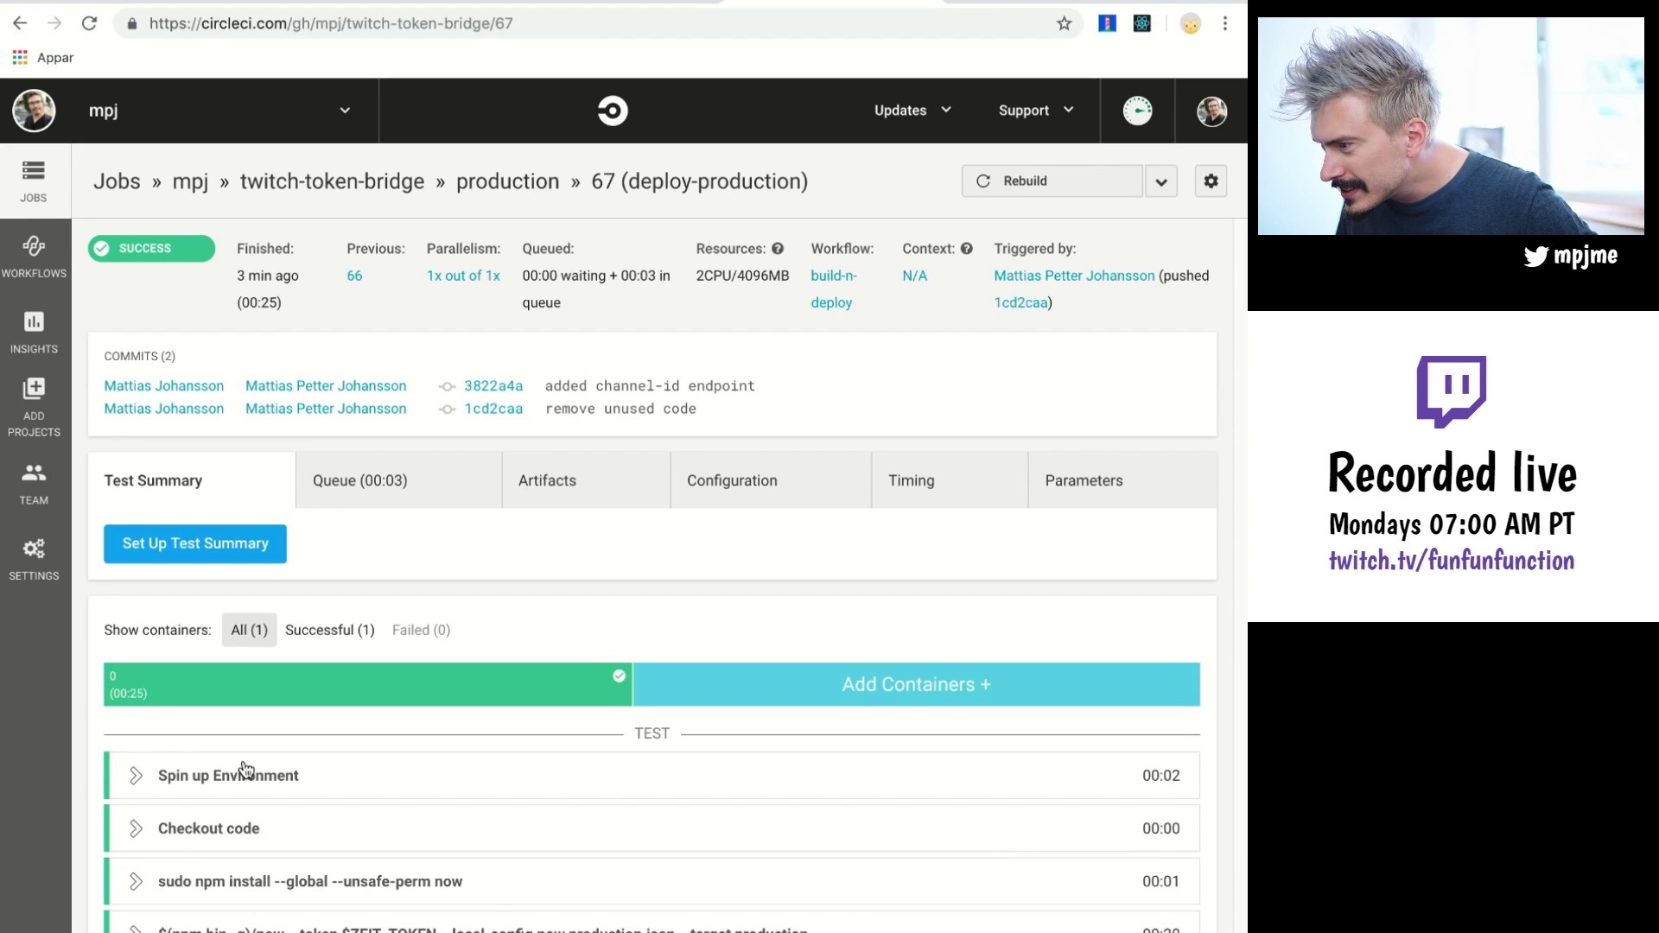
View job #67's queue details and test summary, and open its build-n-deploy workflow.
left_click(313, 482)
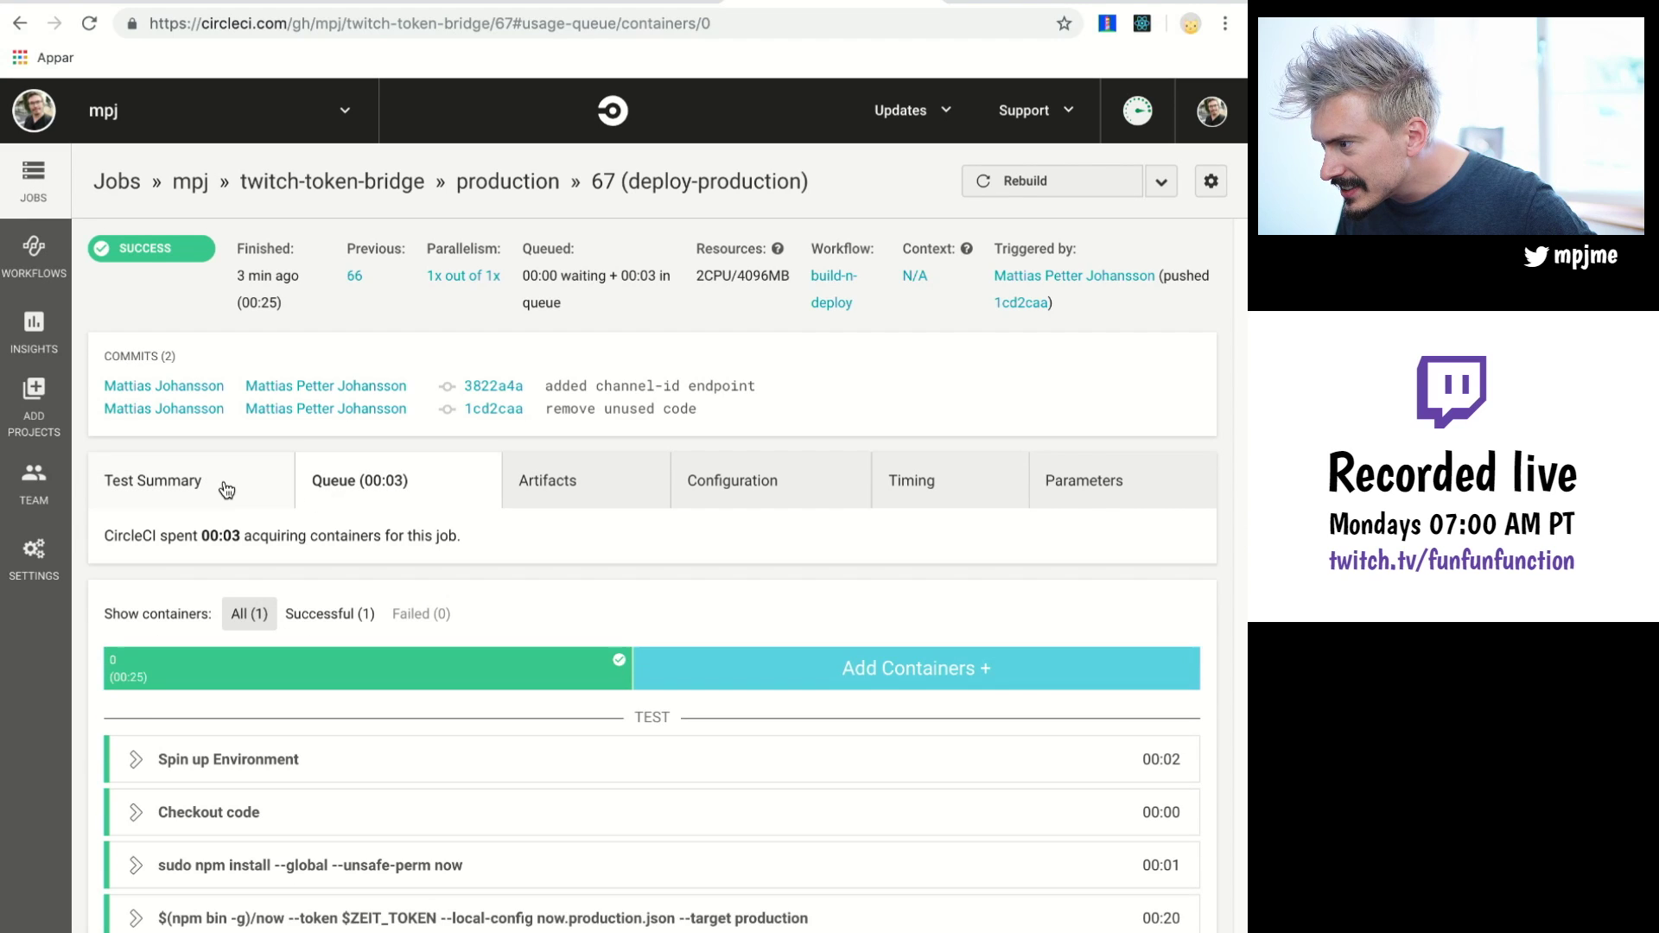
left_click(235, 479)
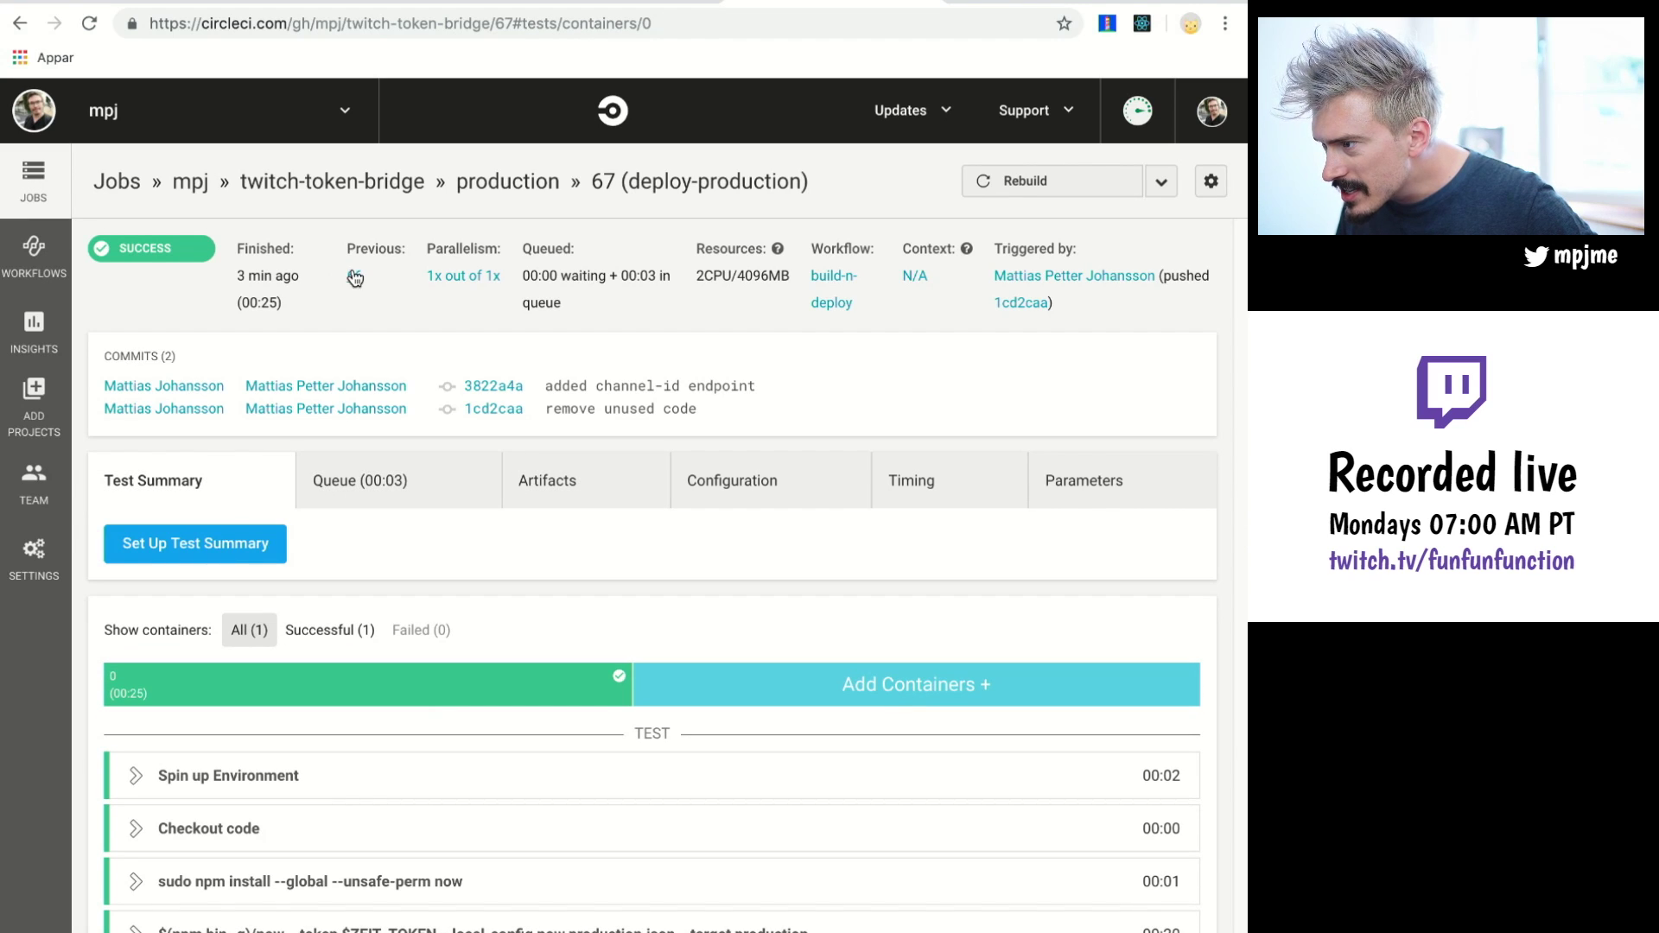
left_click(842, 275)
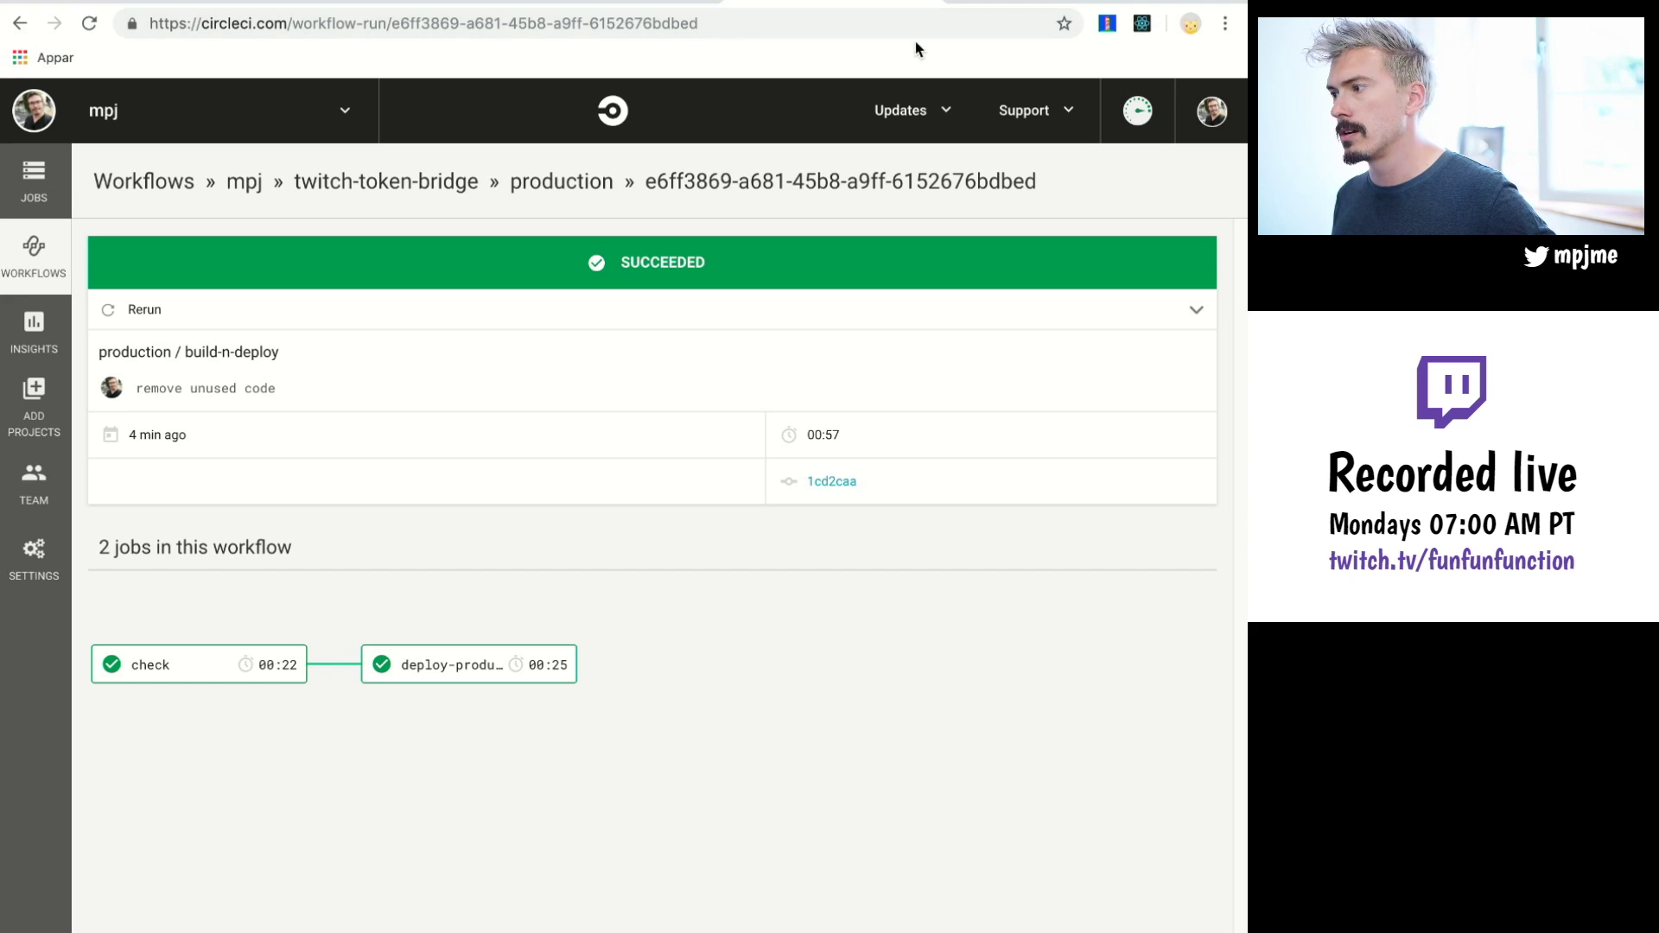
Switch to the GitHub page showing package.json and return to the root of the twitch-token-bridge repository.
left_click(952, 7)
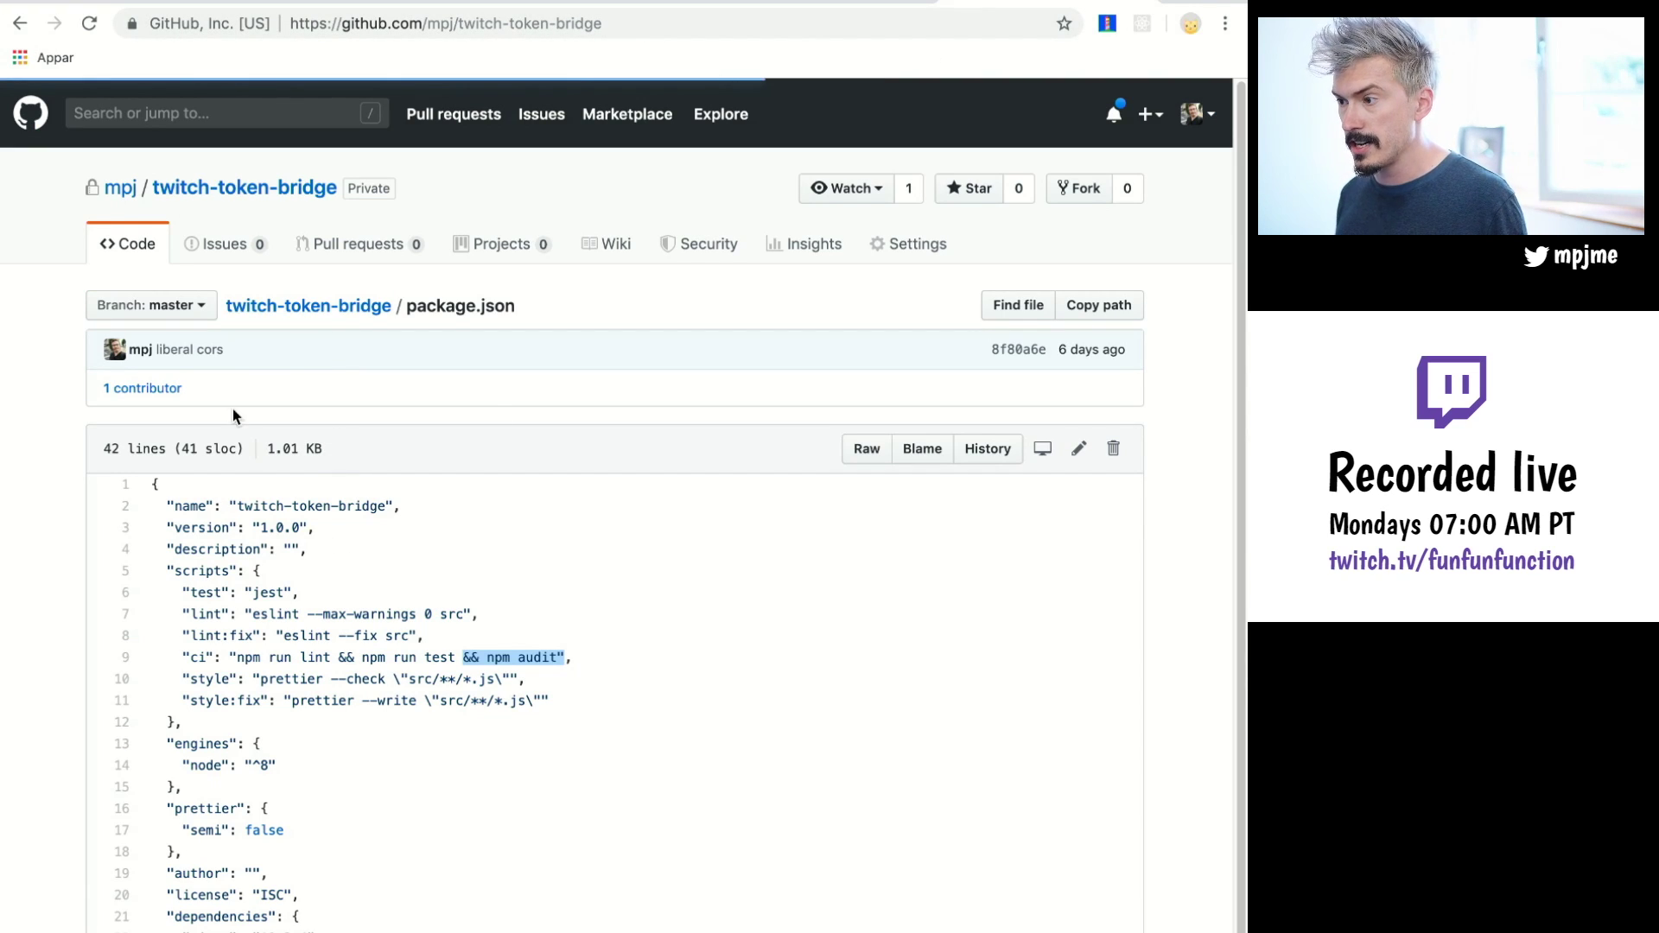
left_click(315, 318)
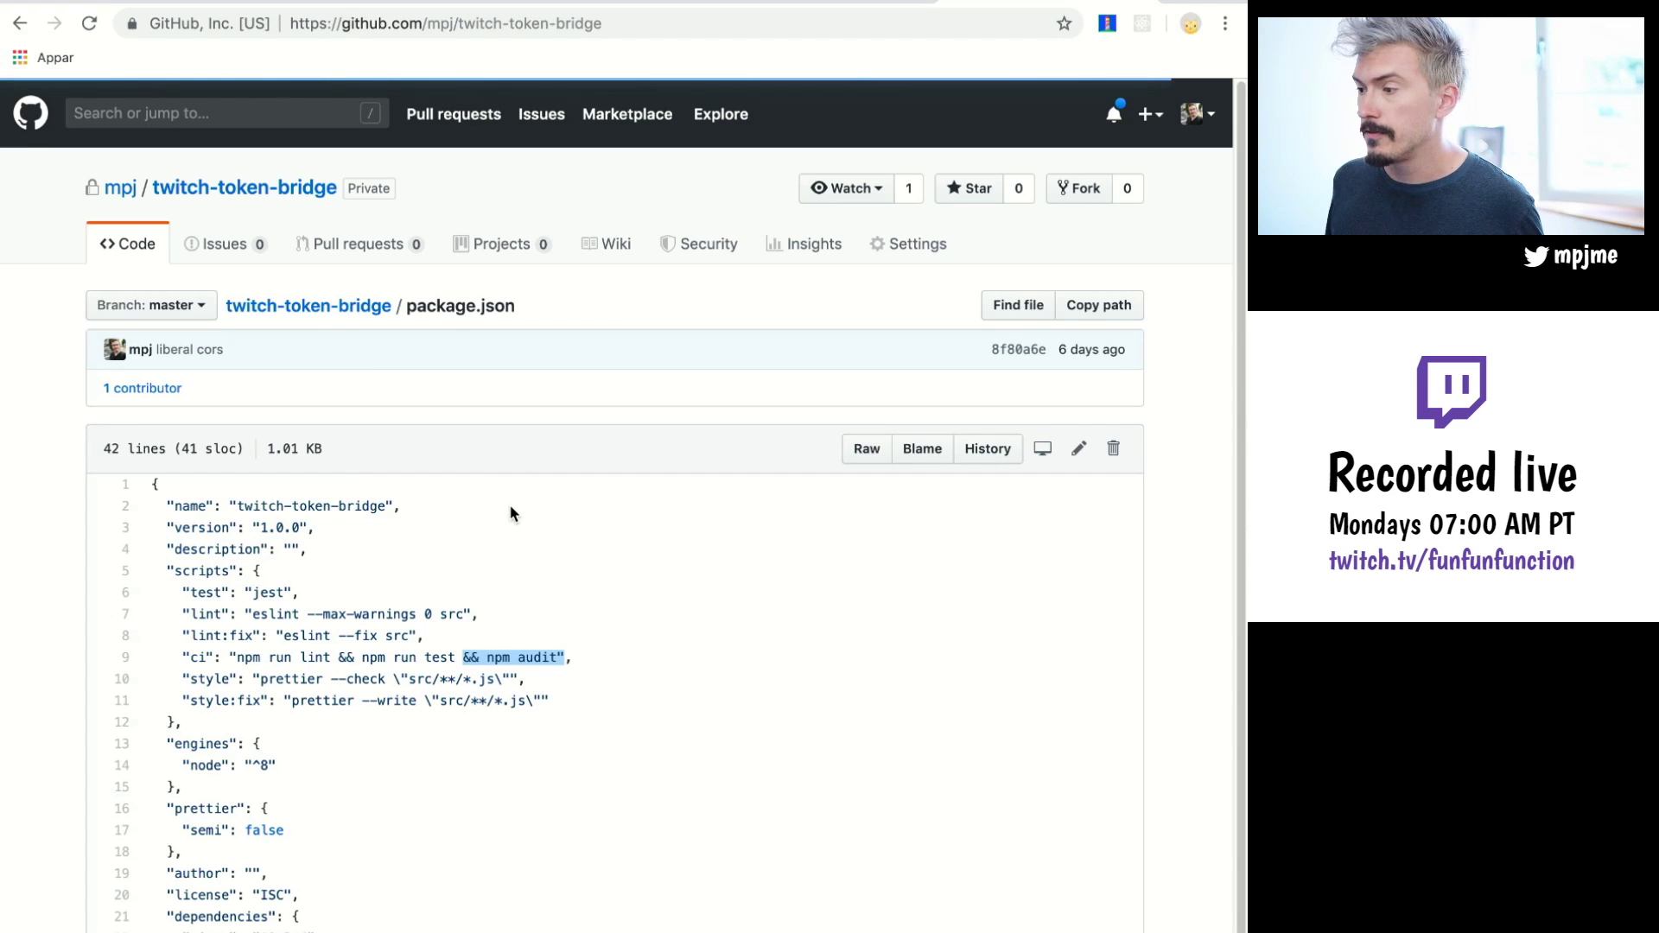
left_click(270, 191)
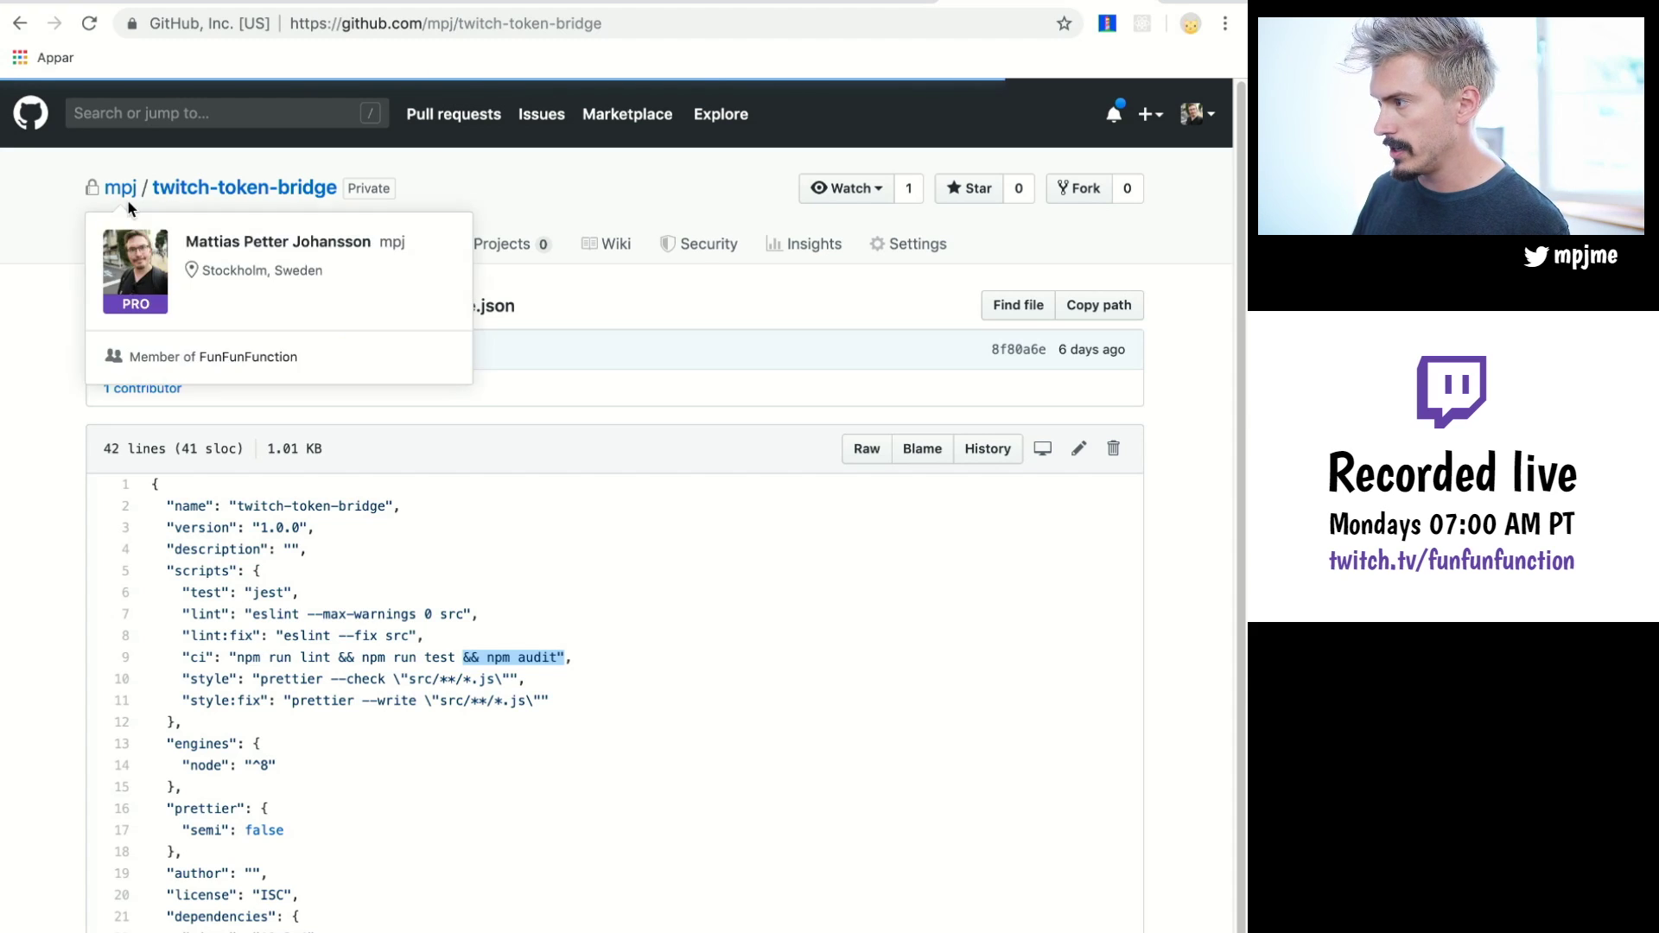
left_click(243, 192)
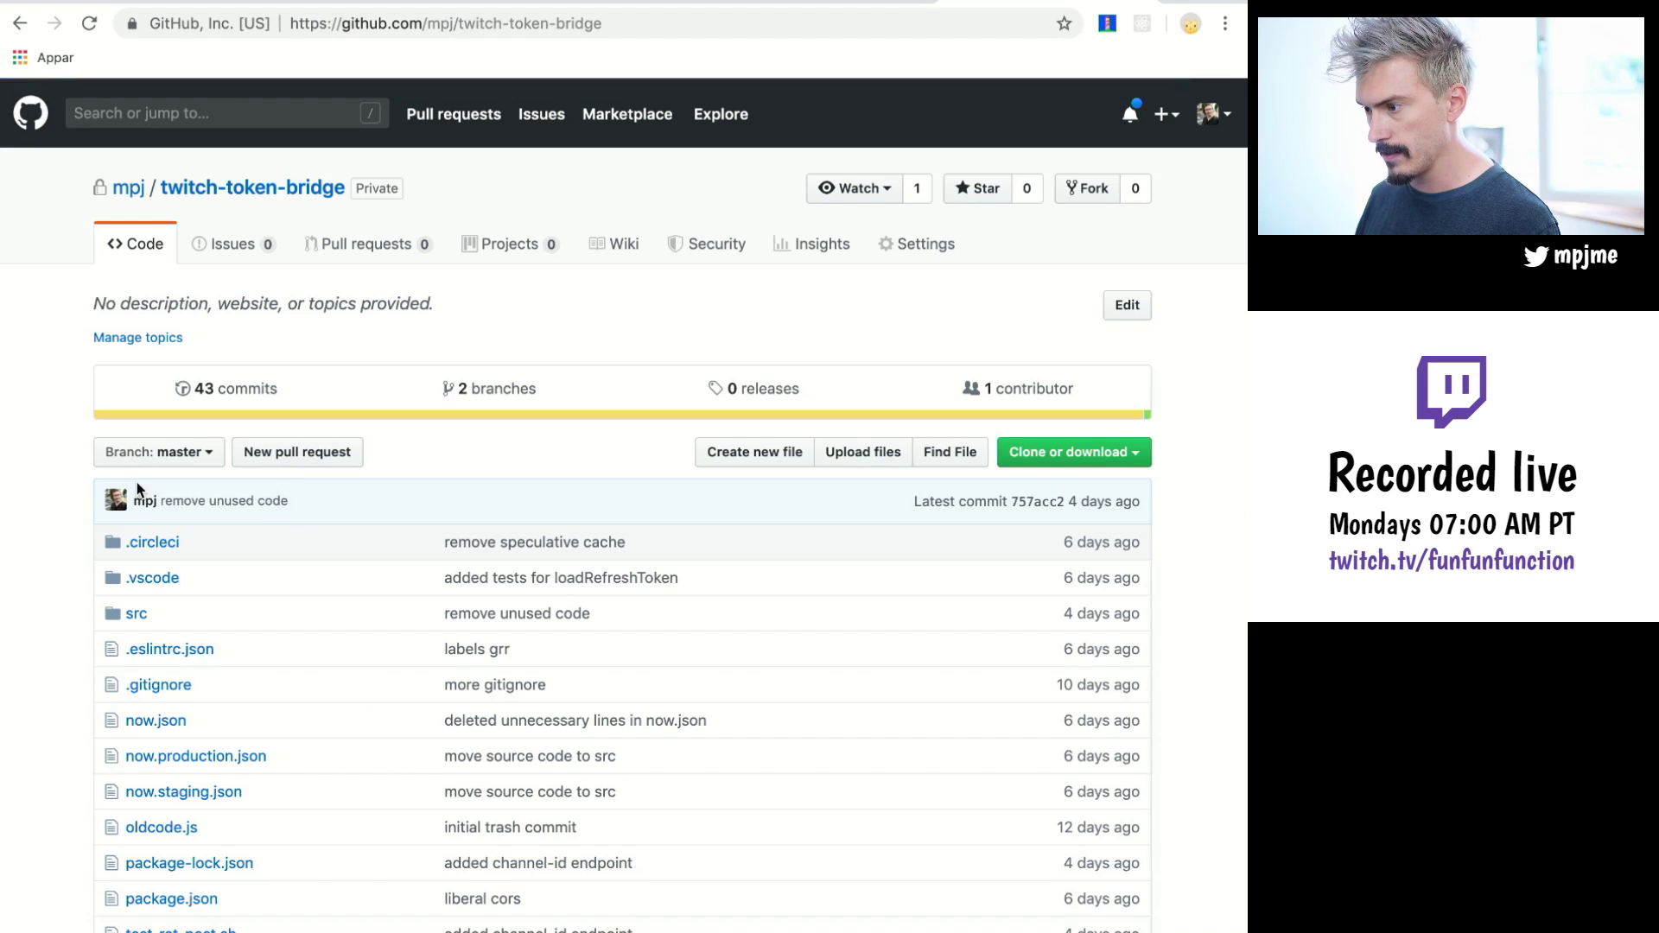
Open config.yml in the repository's .circleci folder on the master branch.
left_click(165, 550)
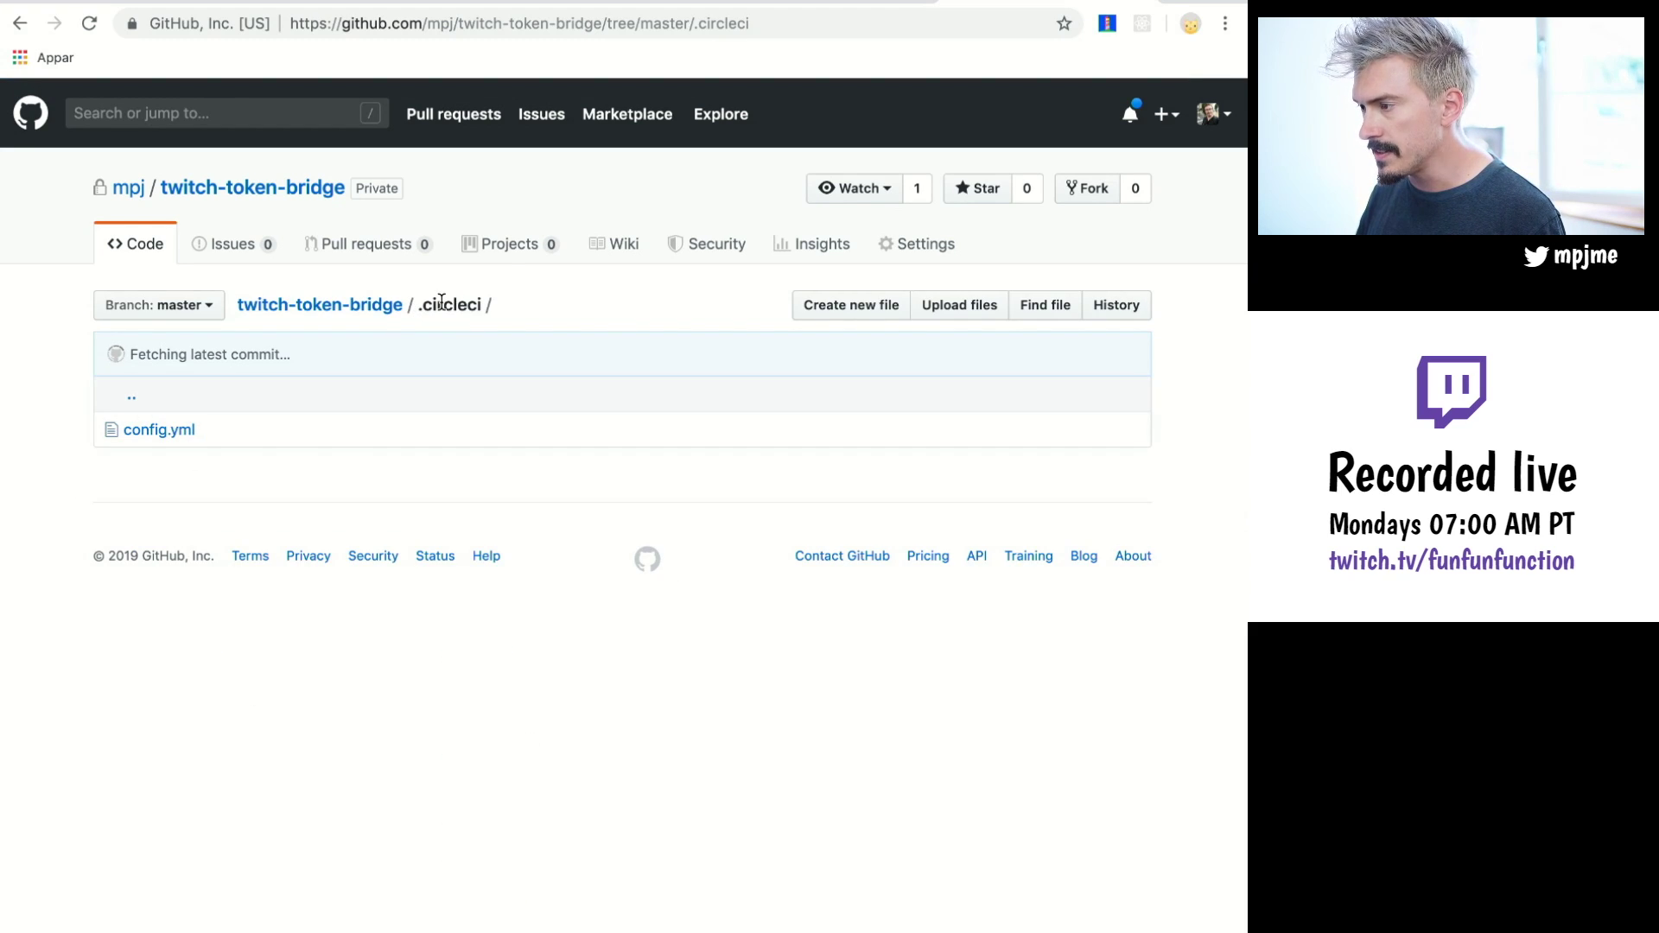
left_click_drag(426, 307, 484, 306)
left_click(503, 301)
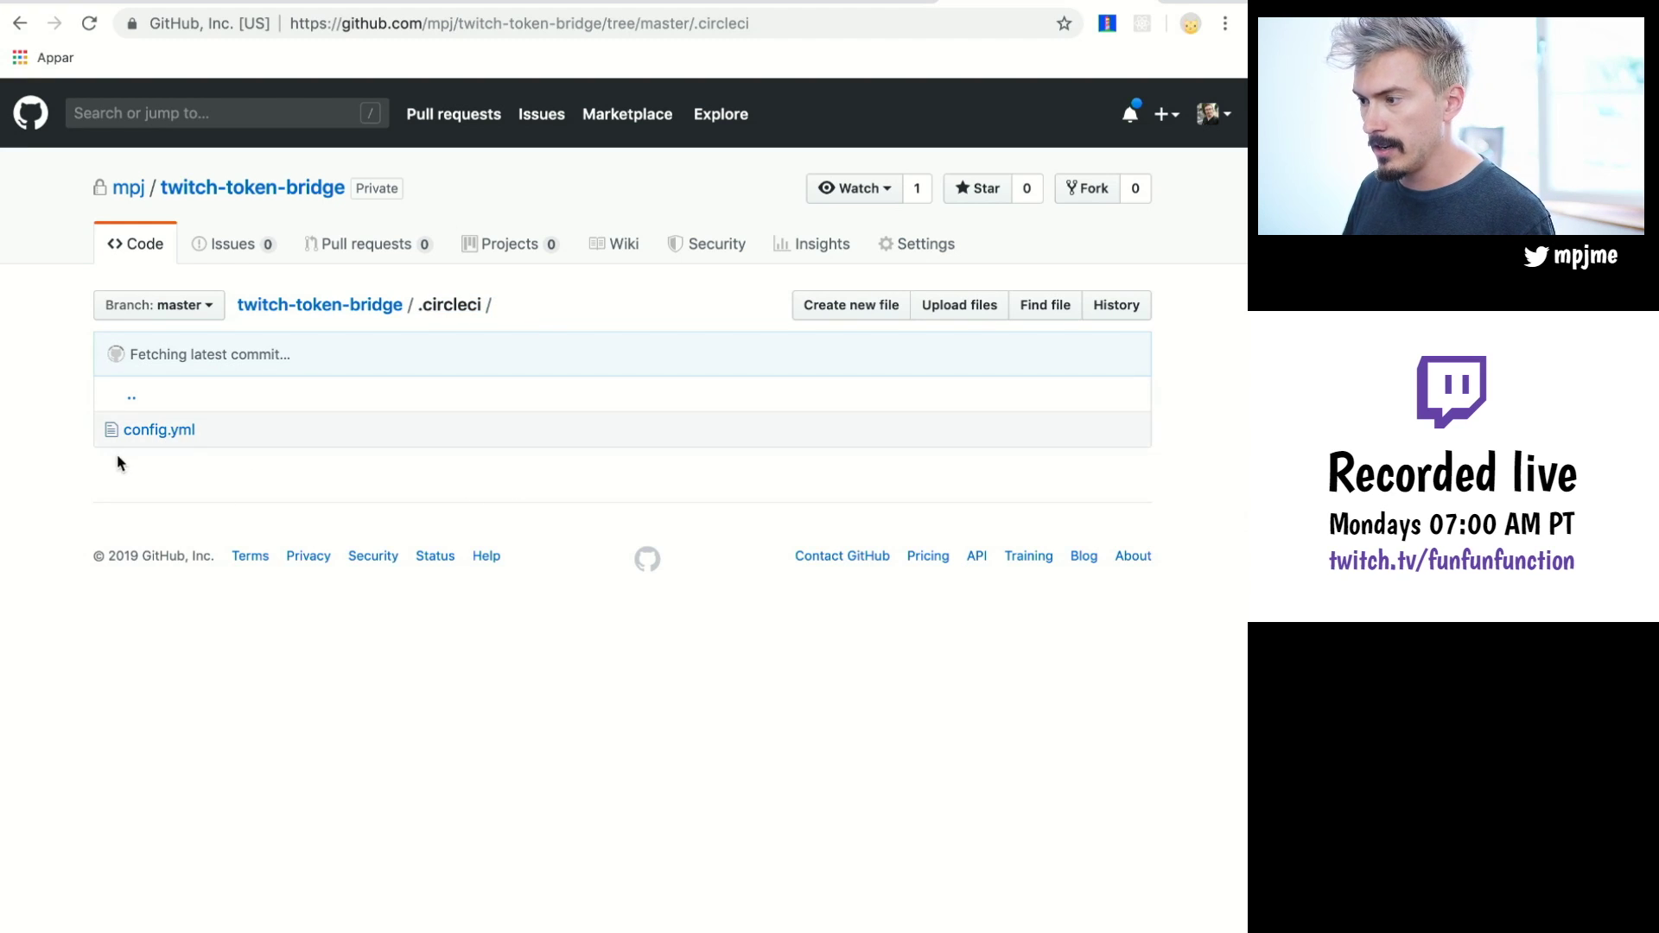
left_click(183, 435)
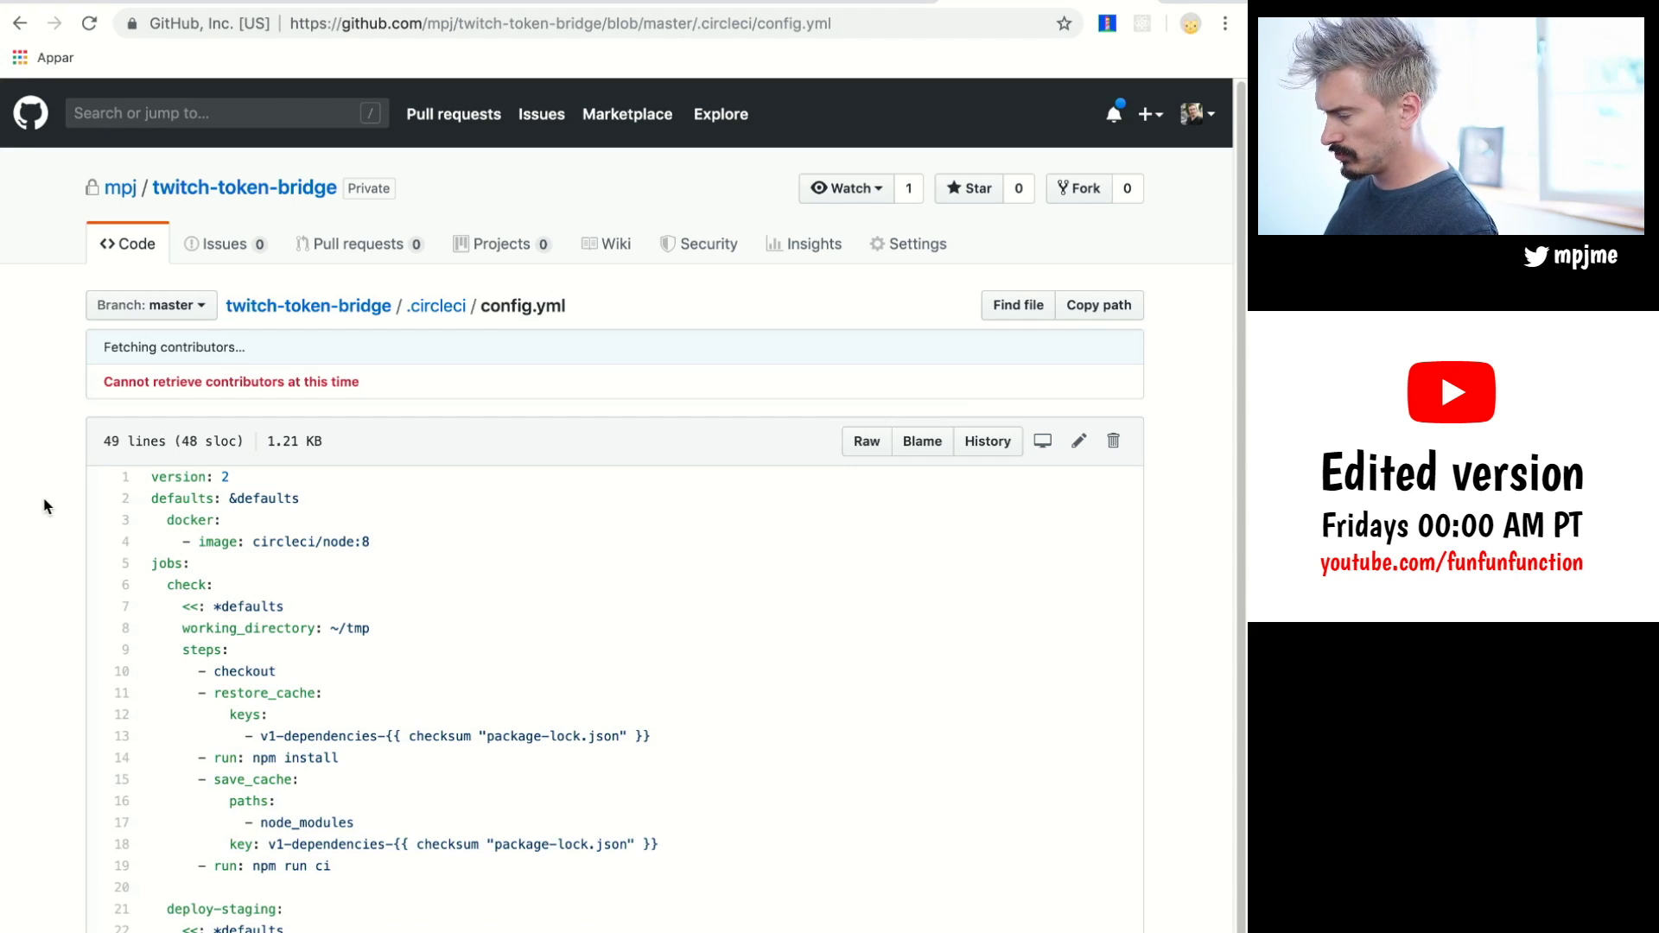
key("super+t")
key("super+w")
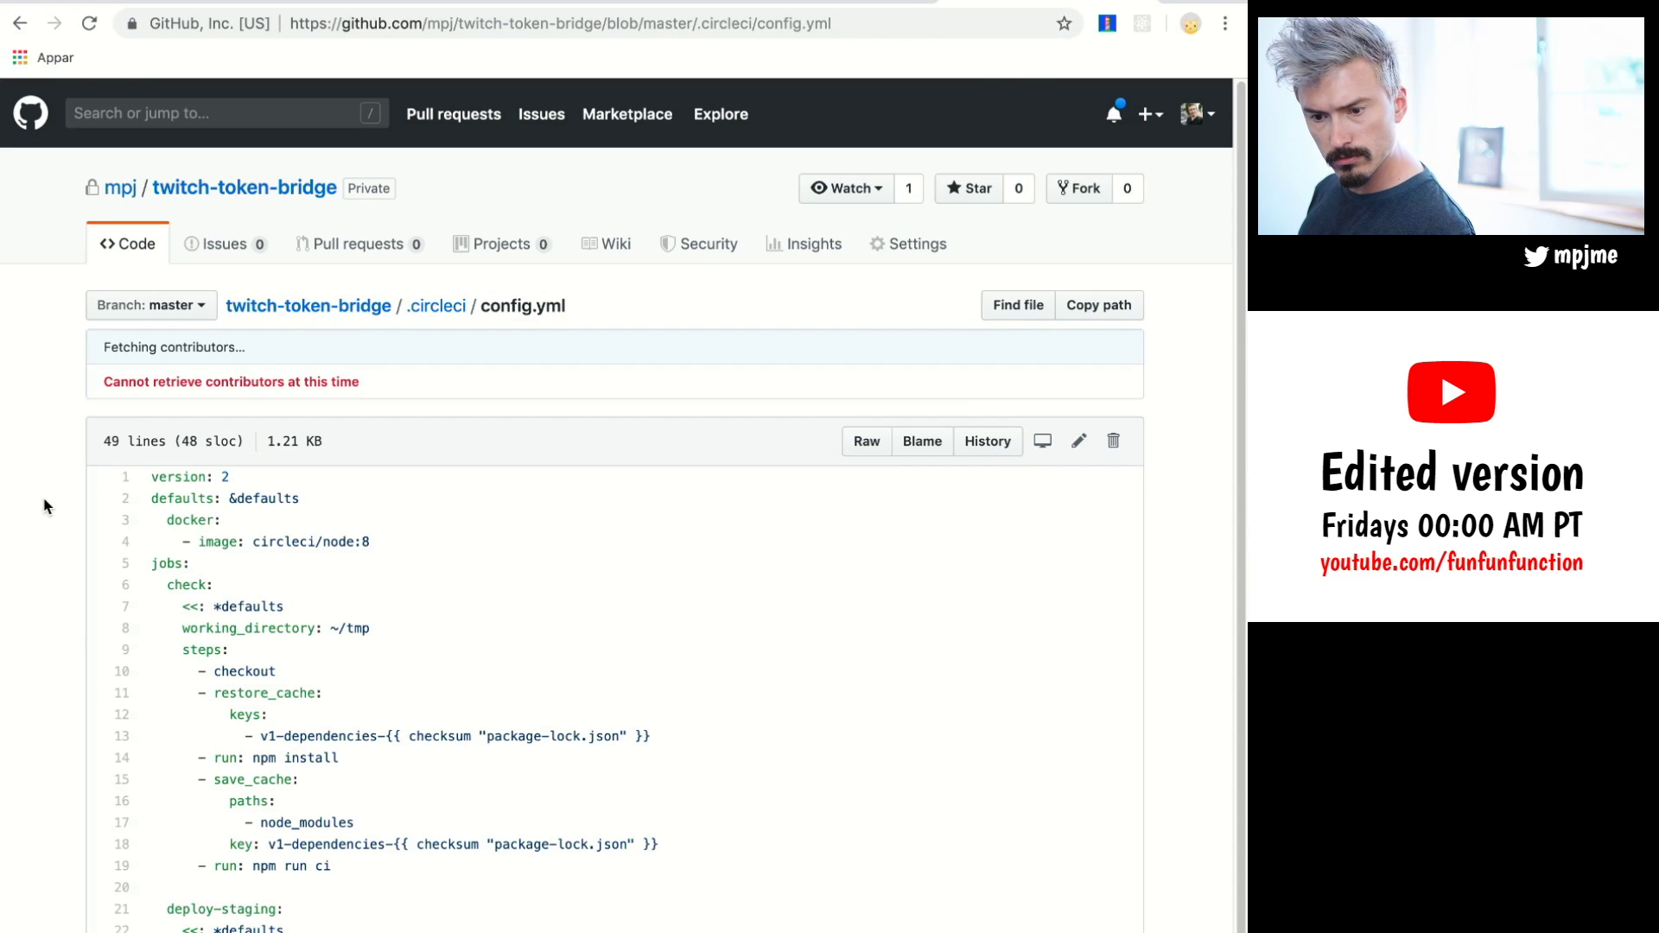